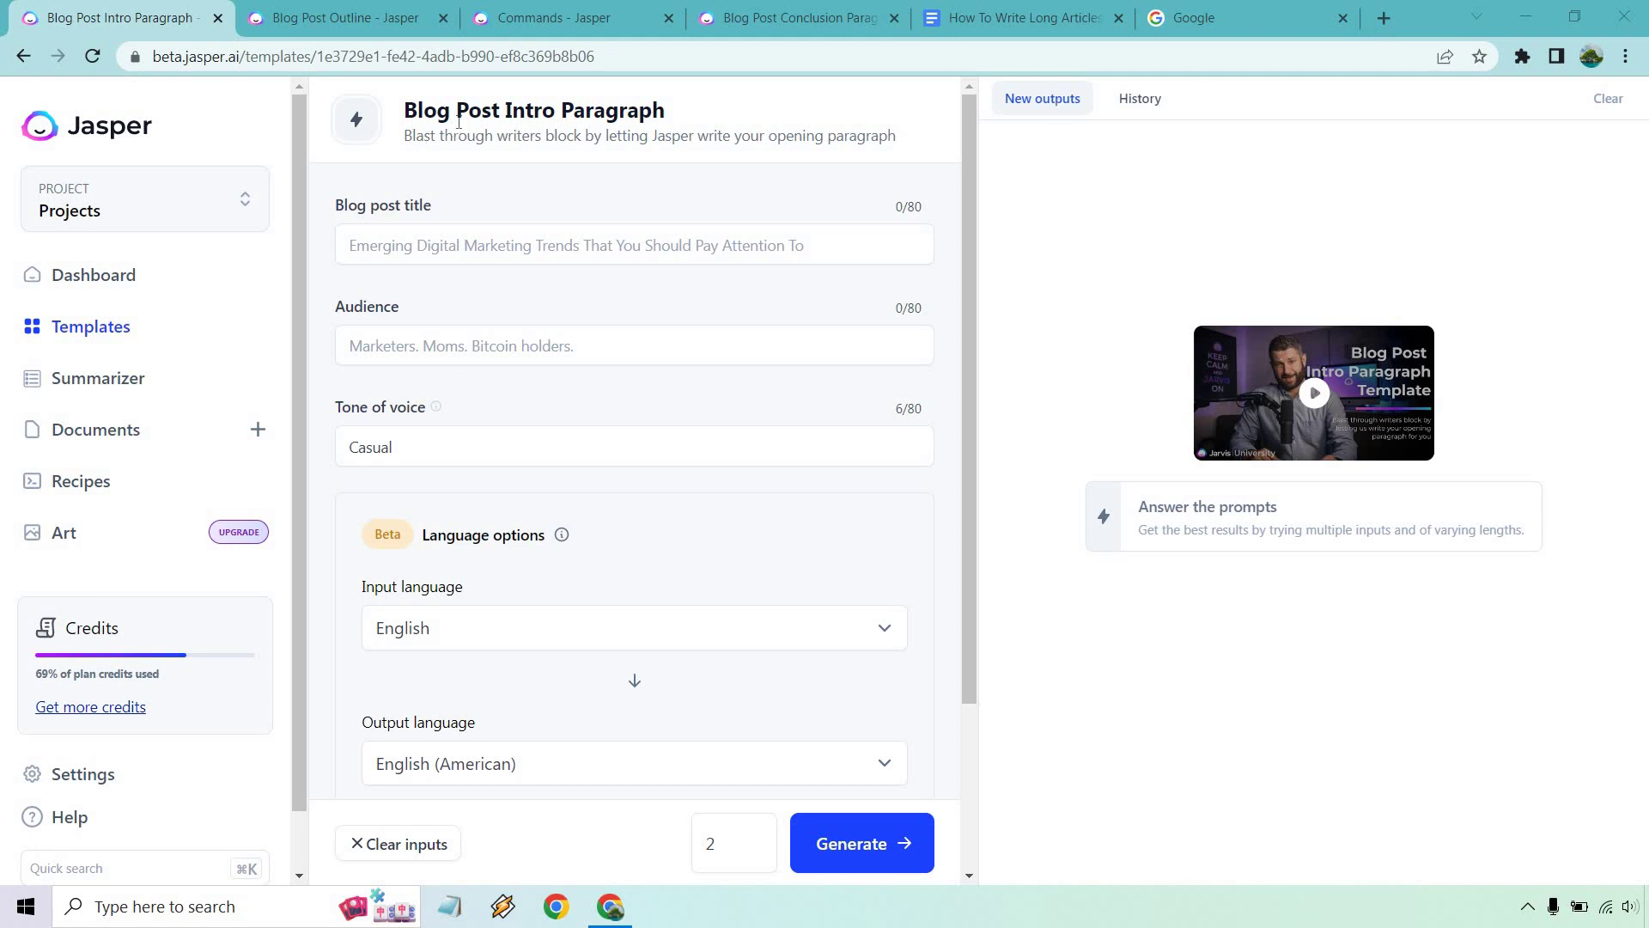
Look through the Blog Post Outline, Conclusion Paragraph and Commands templates, then return to Intro Paragraph.
click(354, 8)
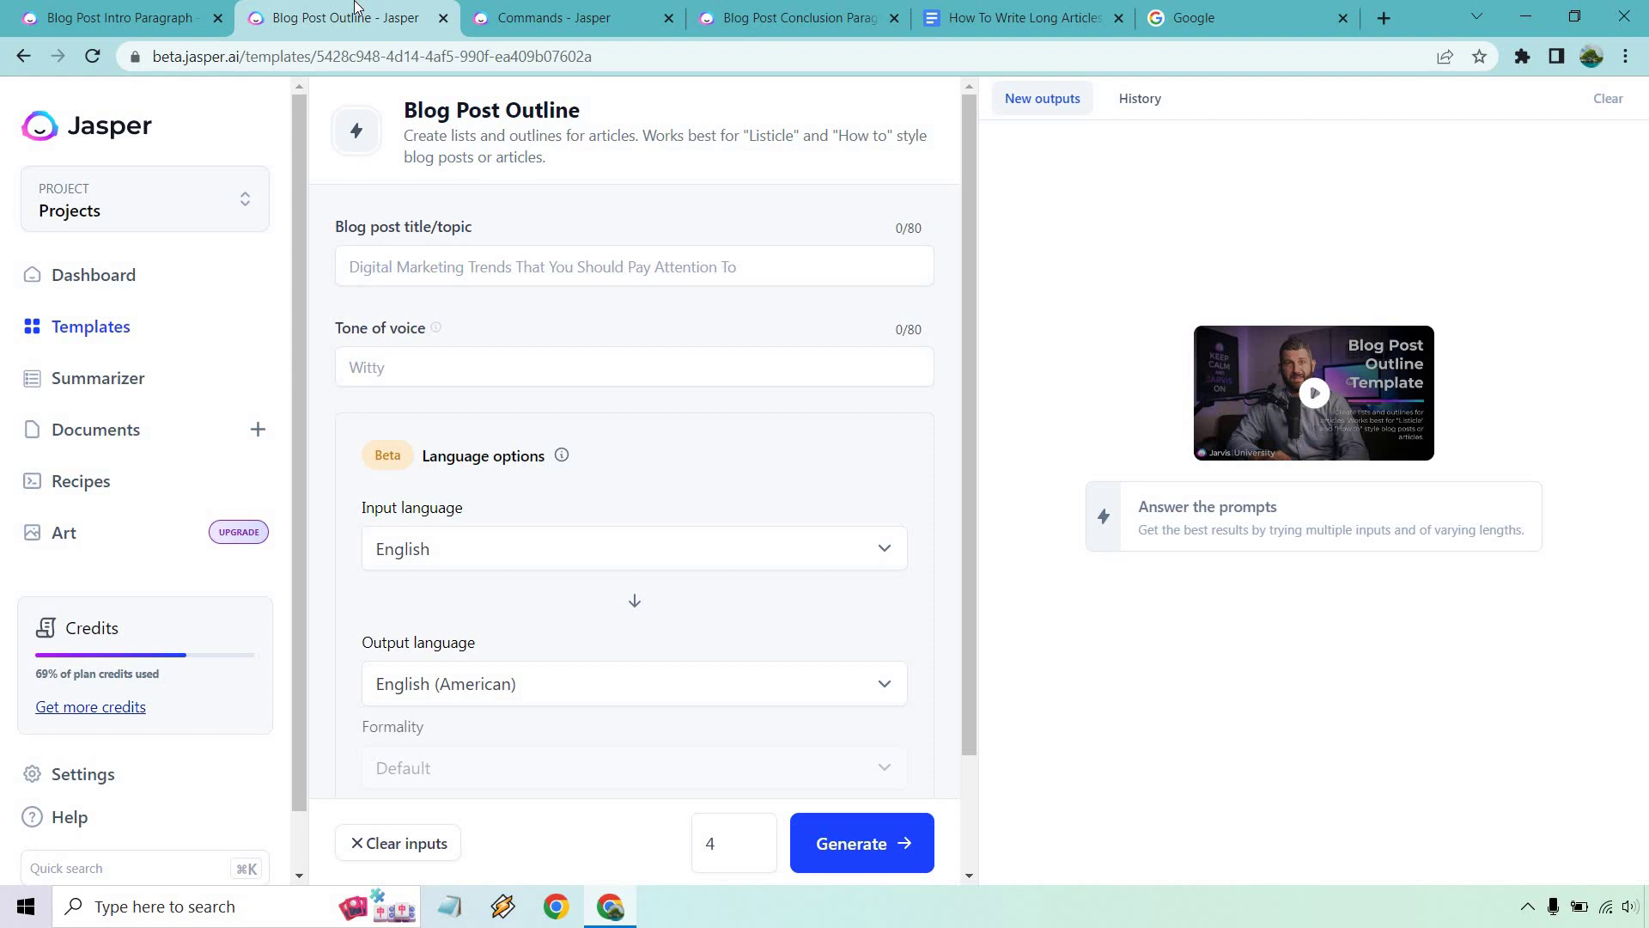
click(713, 10)
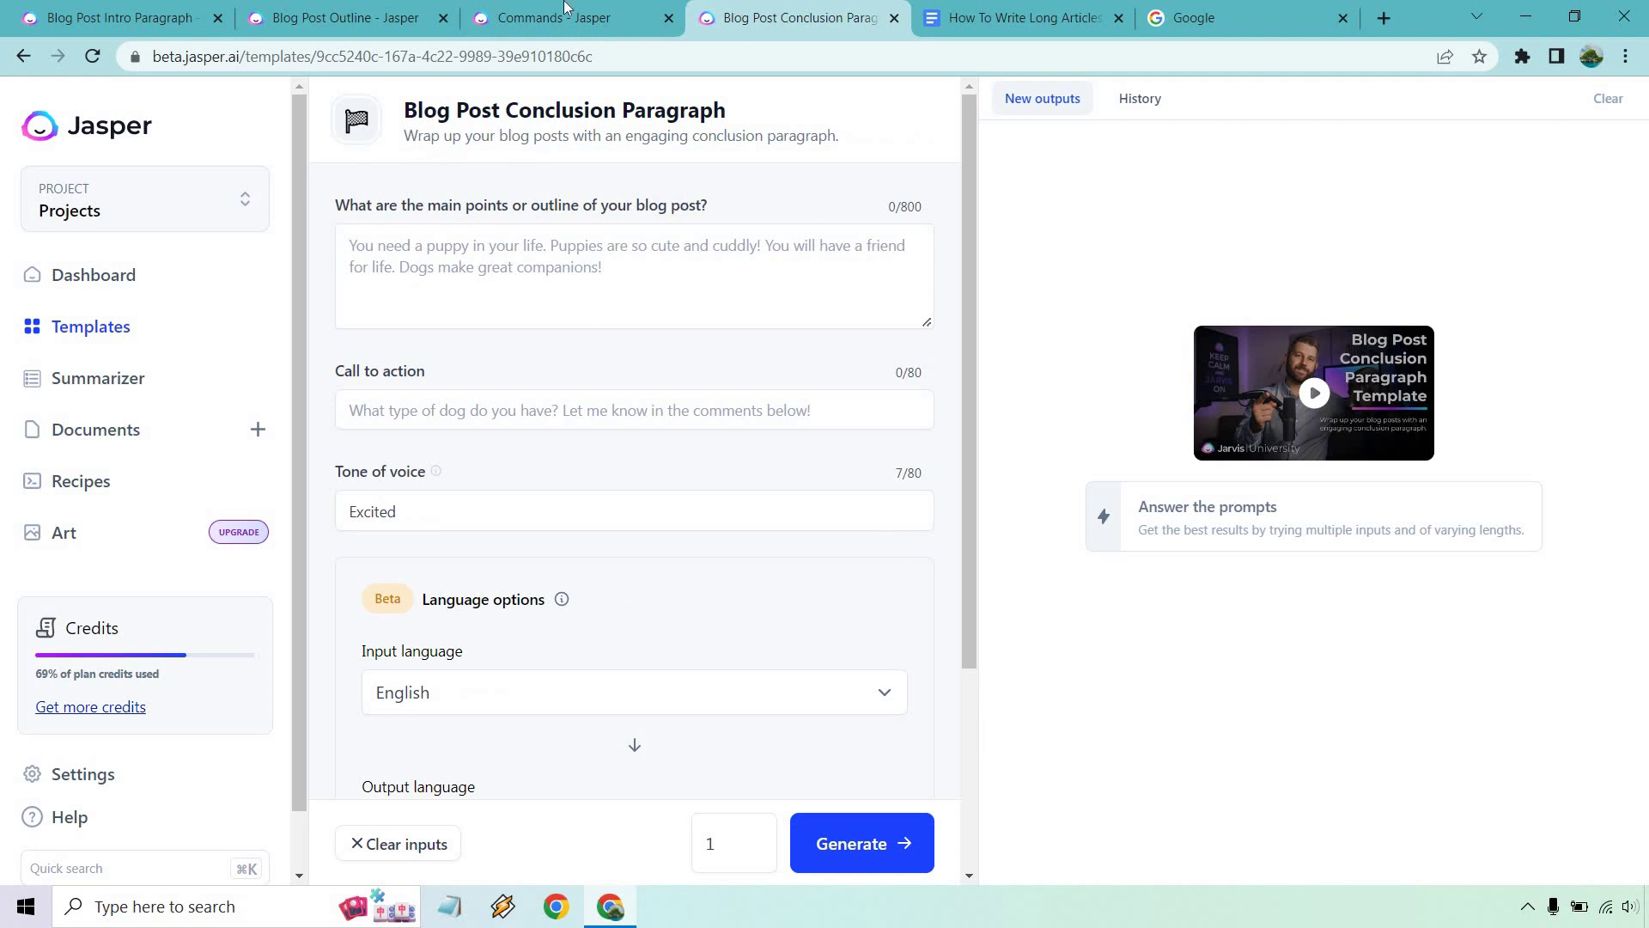
click(517, 10)
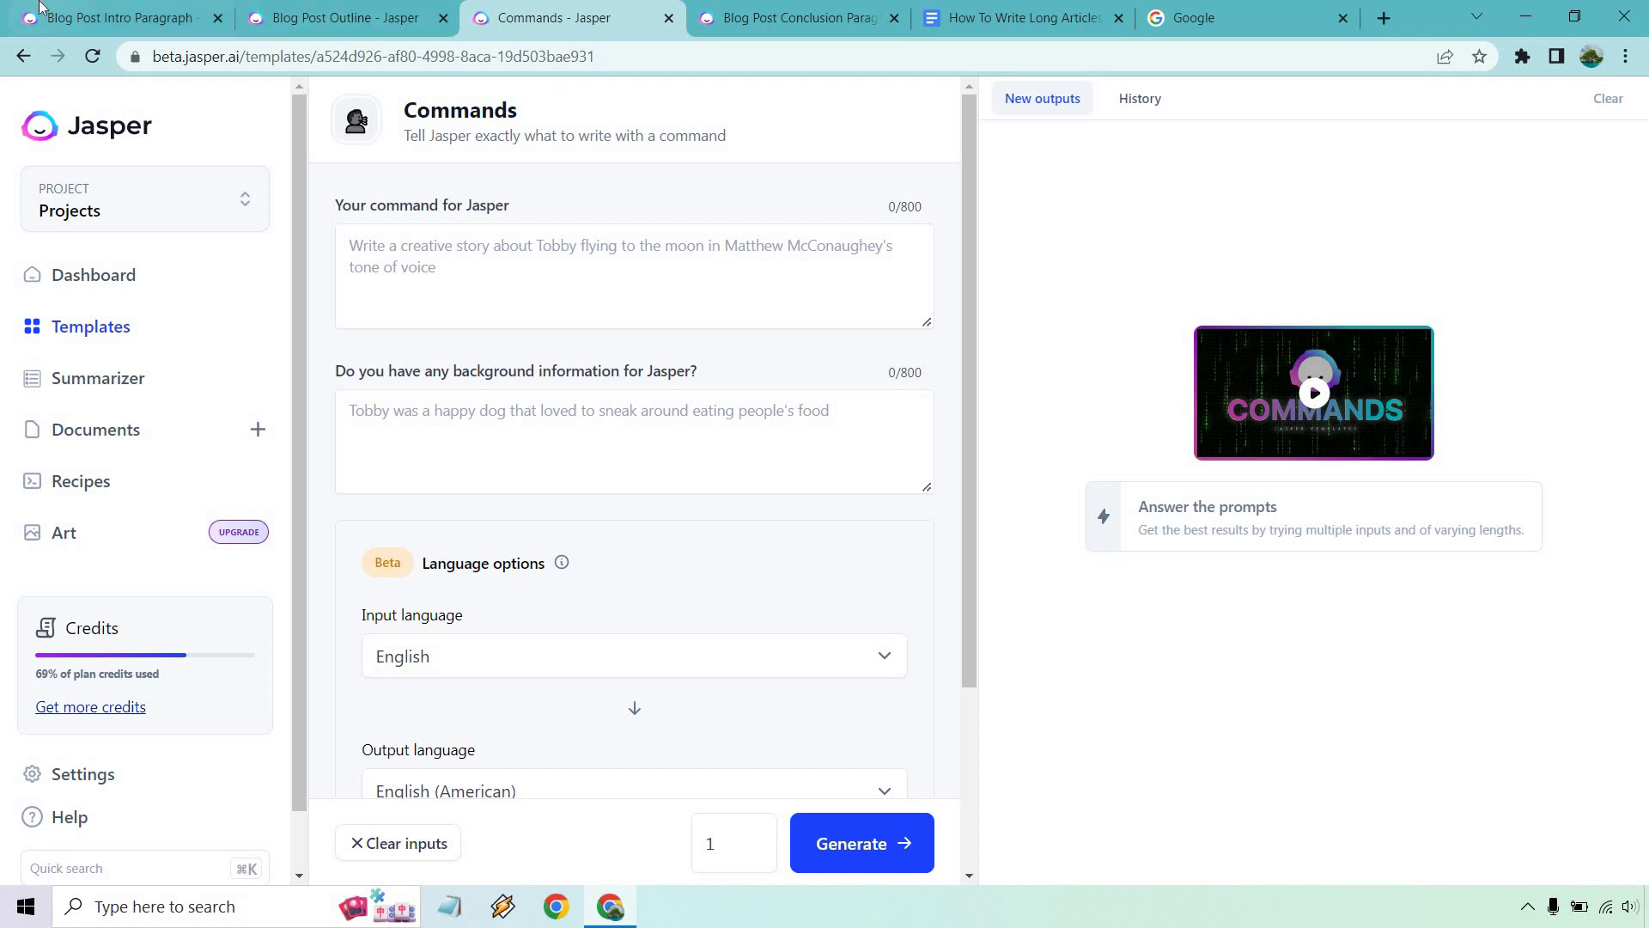
click(87, 9)
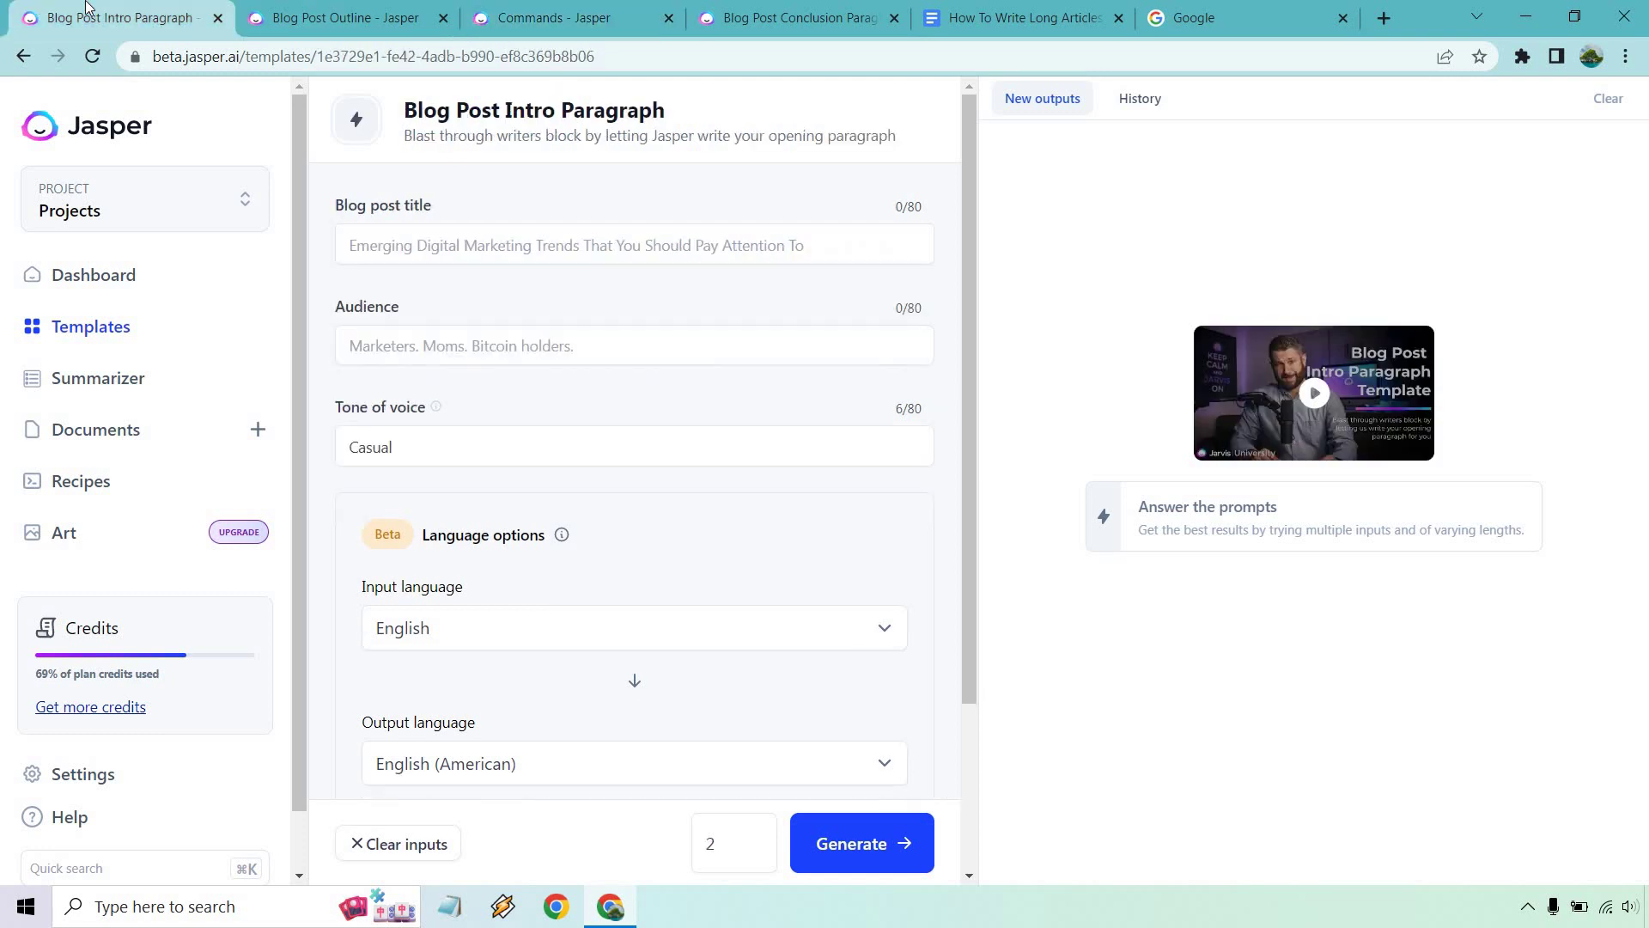
Search Google for 'is email marketing still effective'.
click(1196, 10)
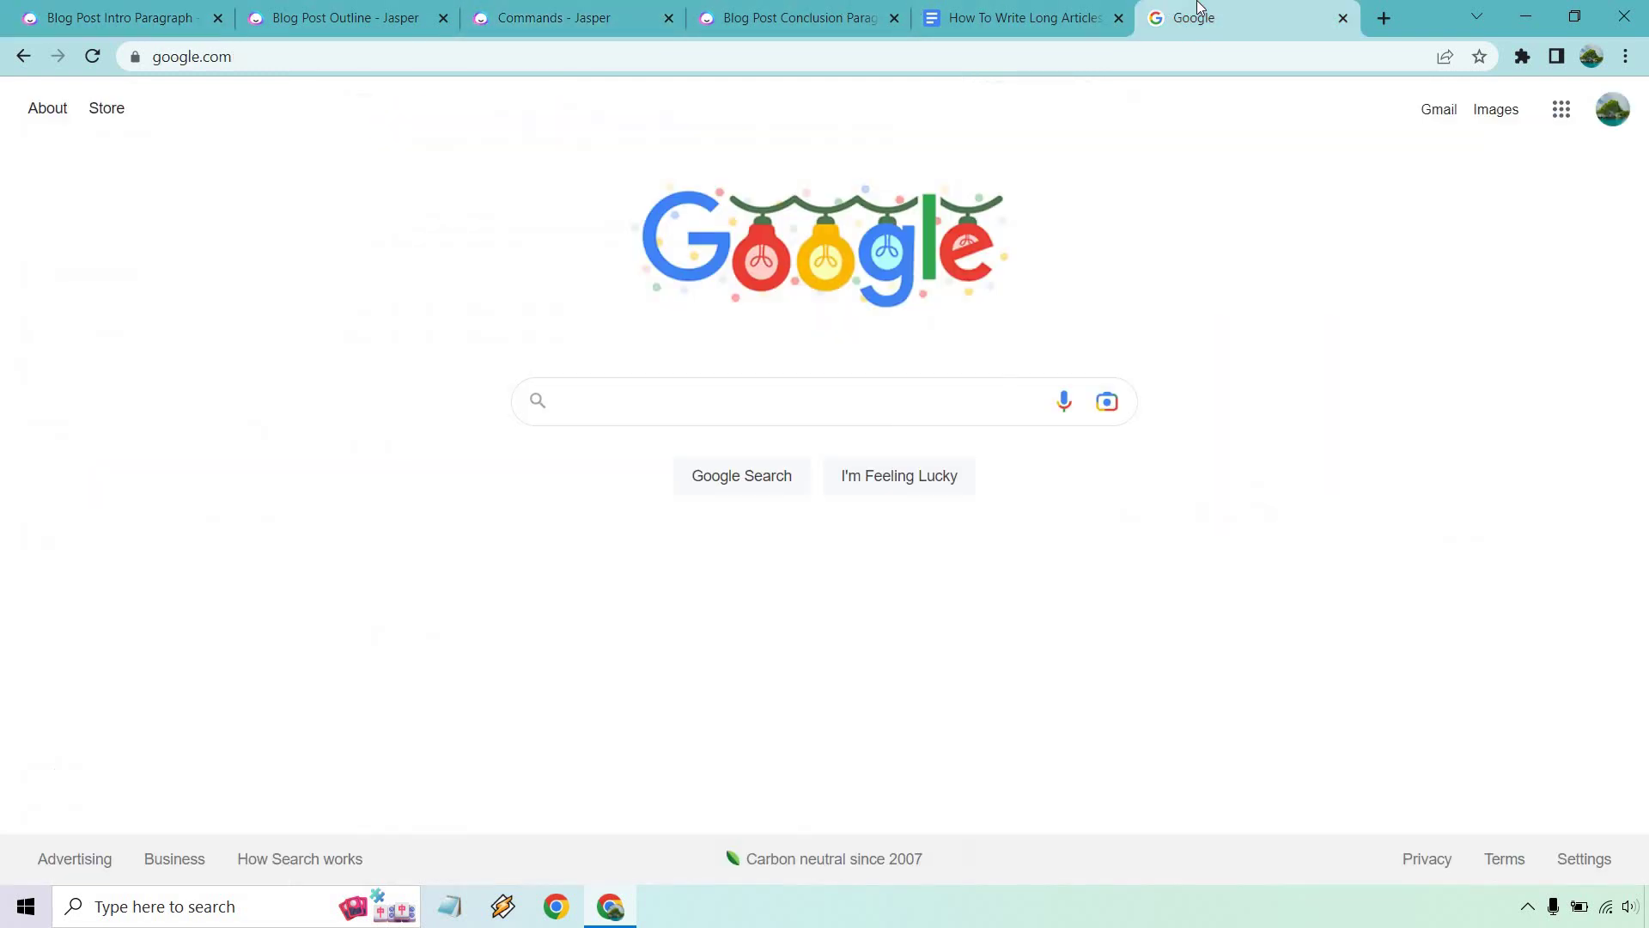
click(637, 384)
text(is em)
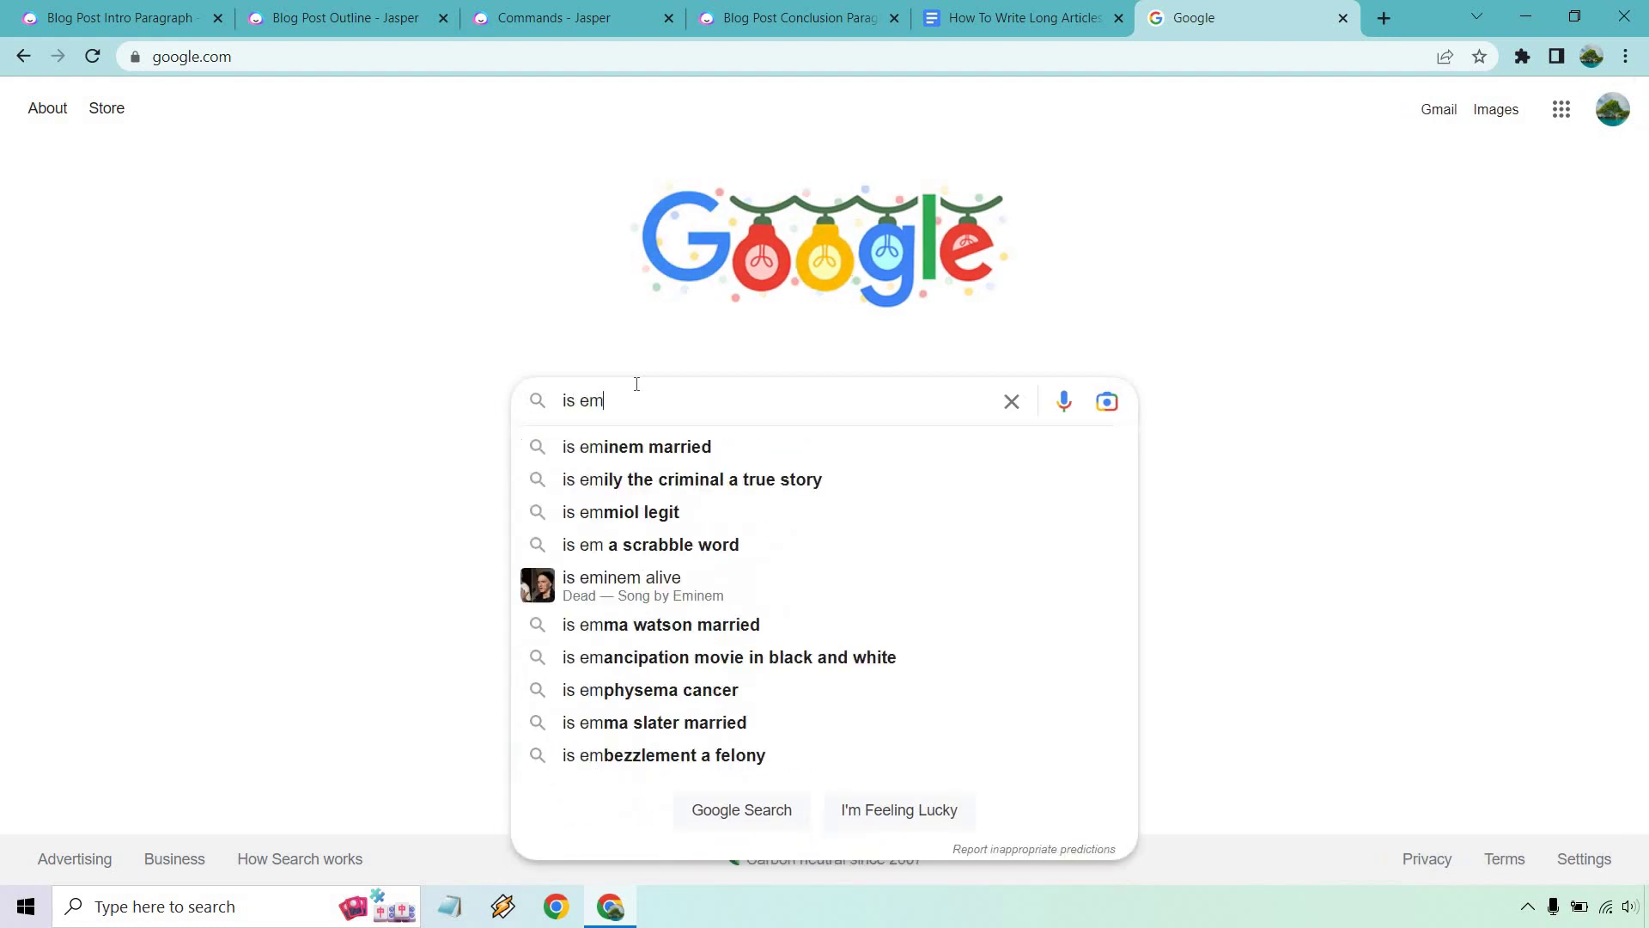
text(ail marketing)
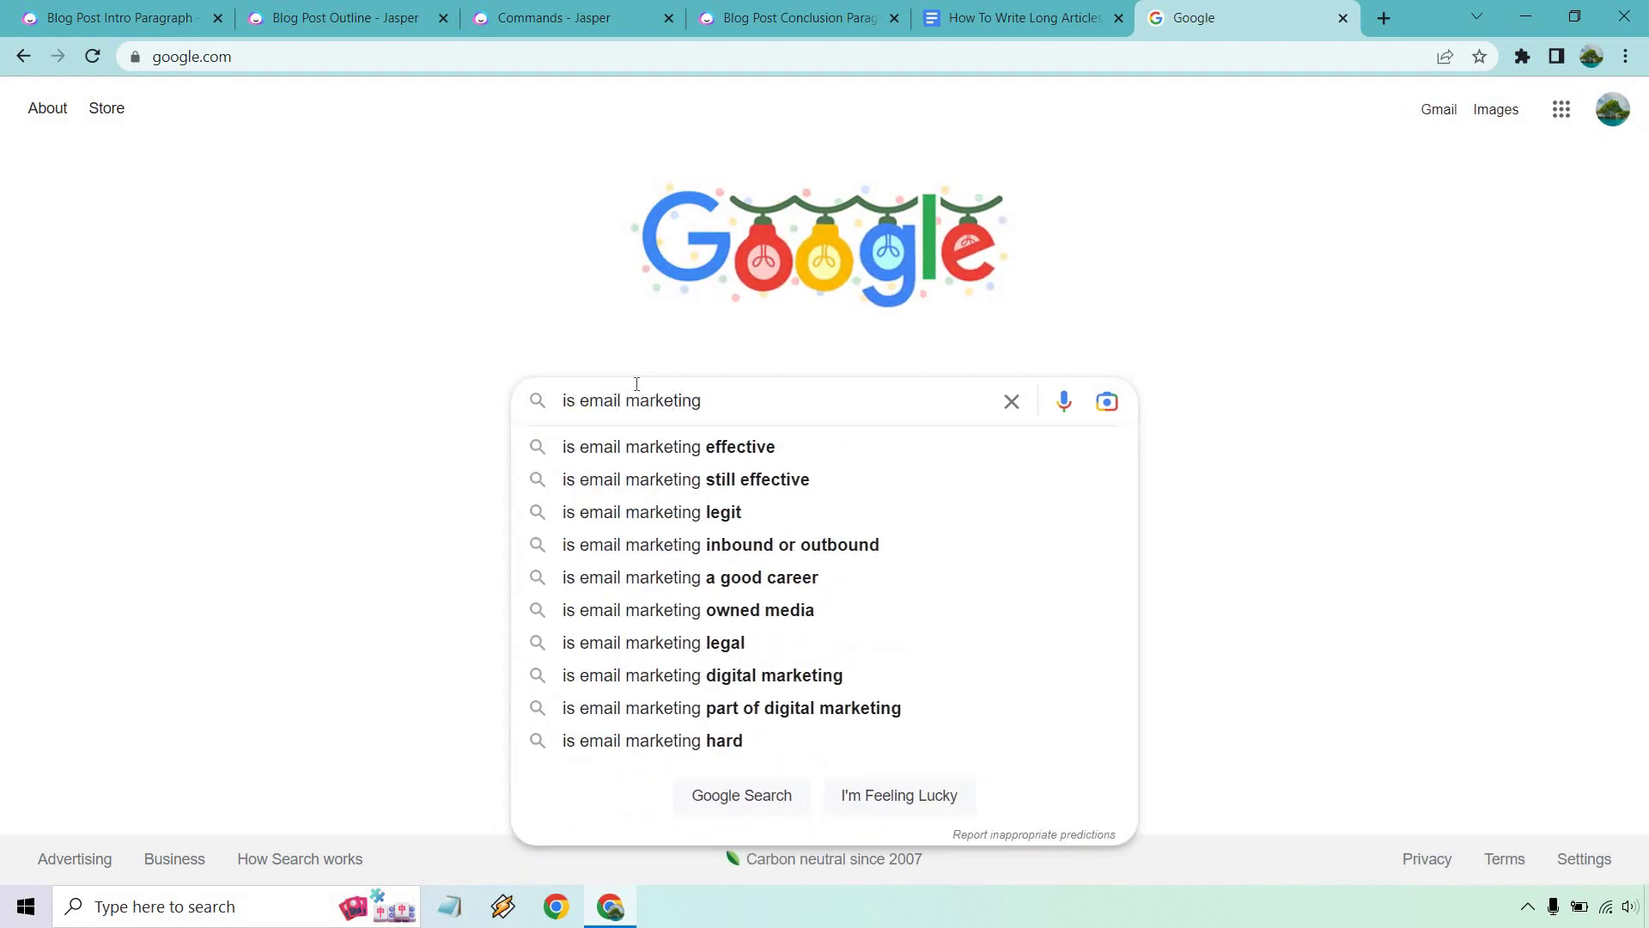
click(784, 478)
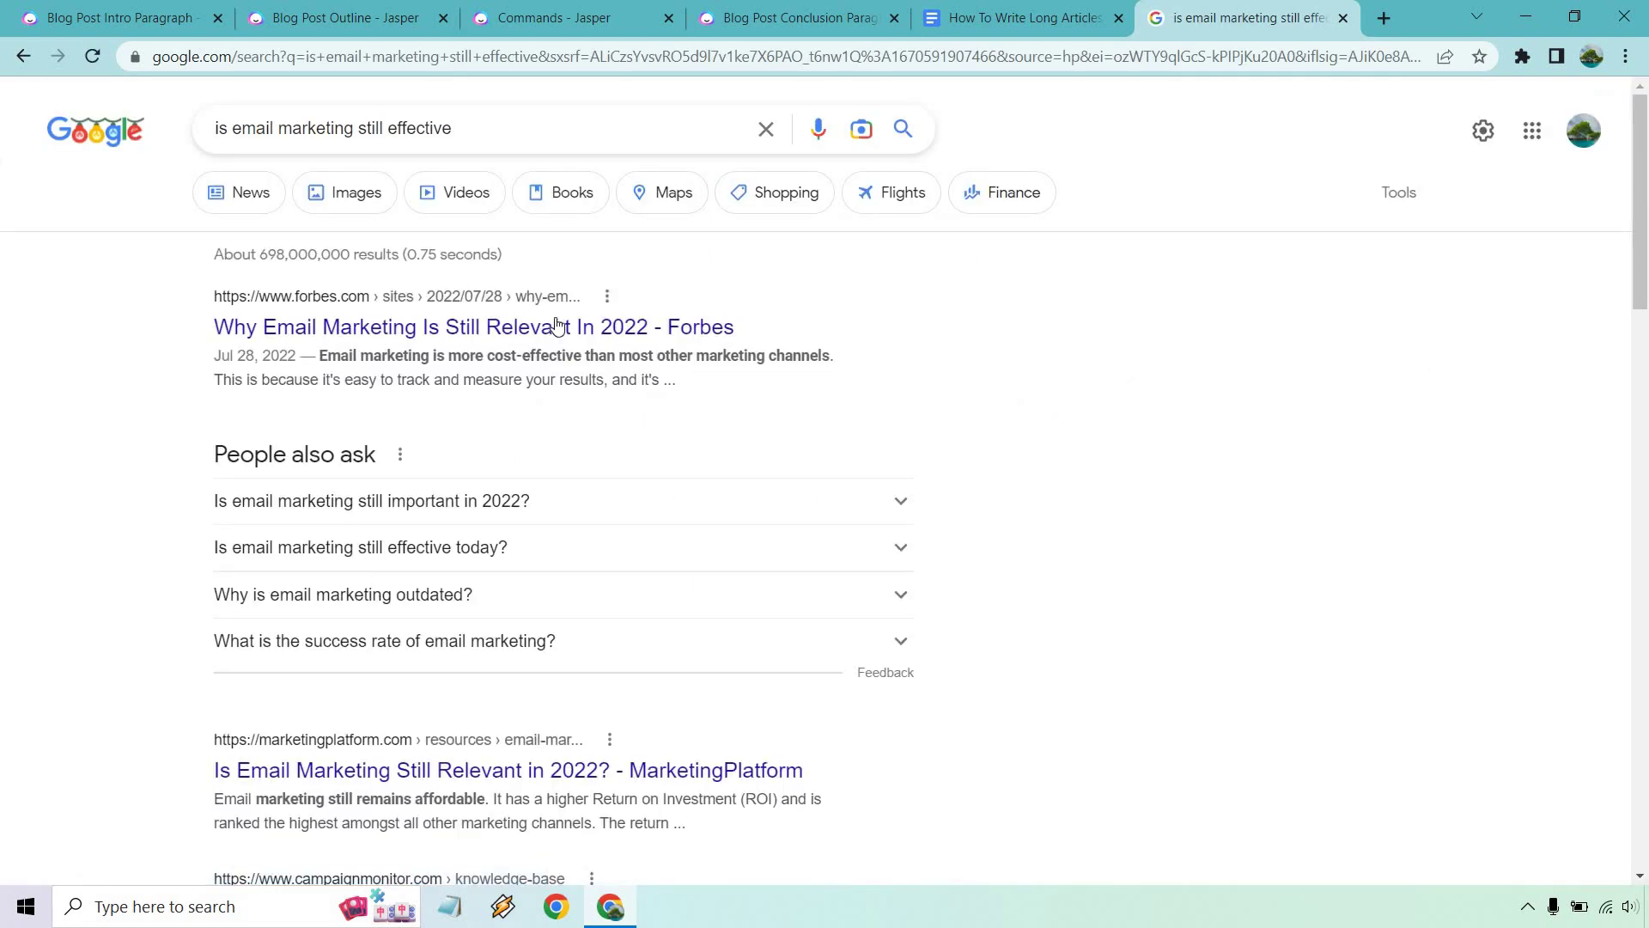
Open the Forbes result in a new tab and select its headline 'Why Email Marketing Is Still Relevant'.
right_click(496, 330)
click(534, 344)
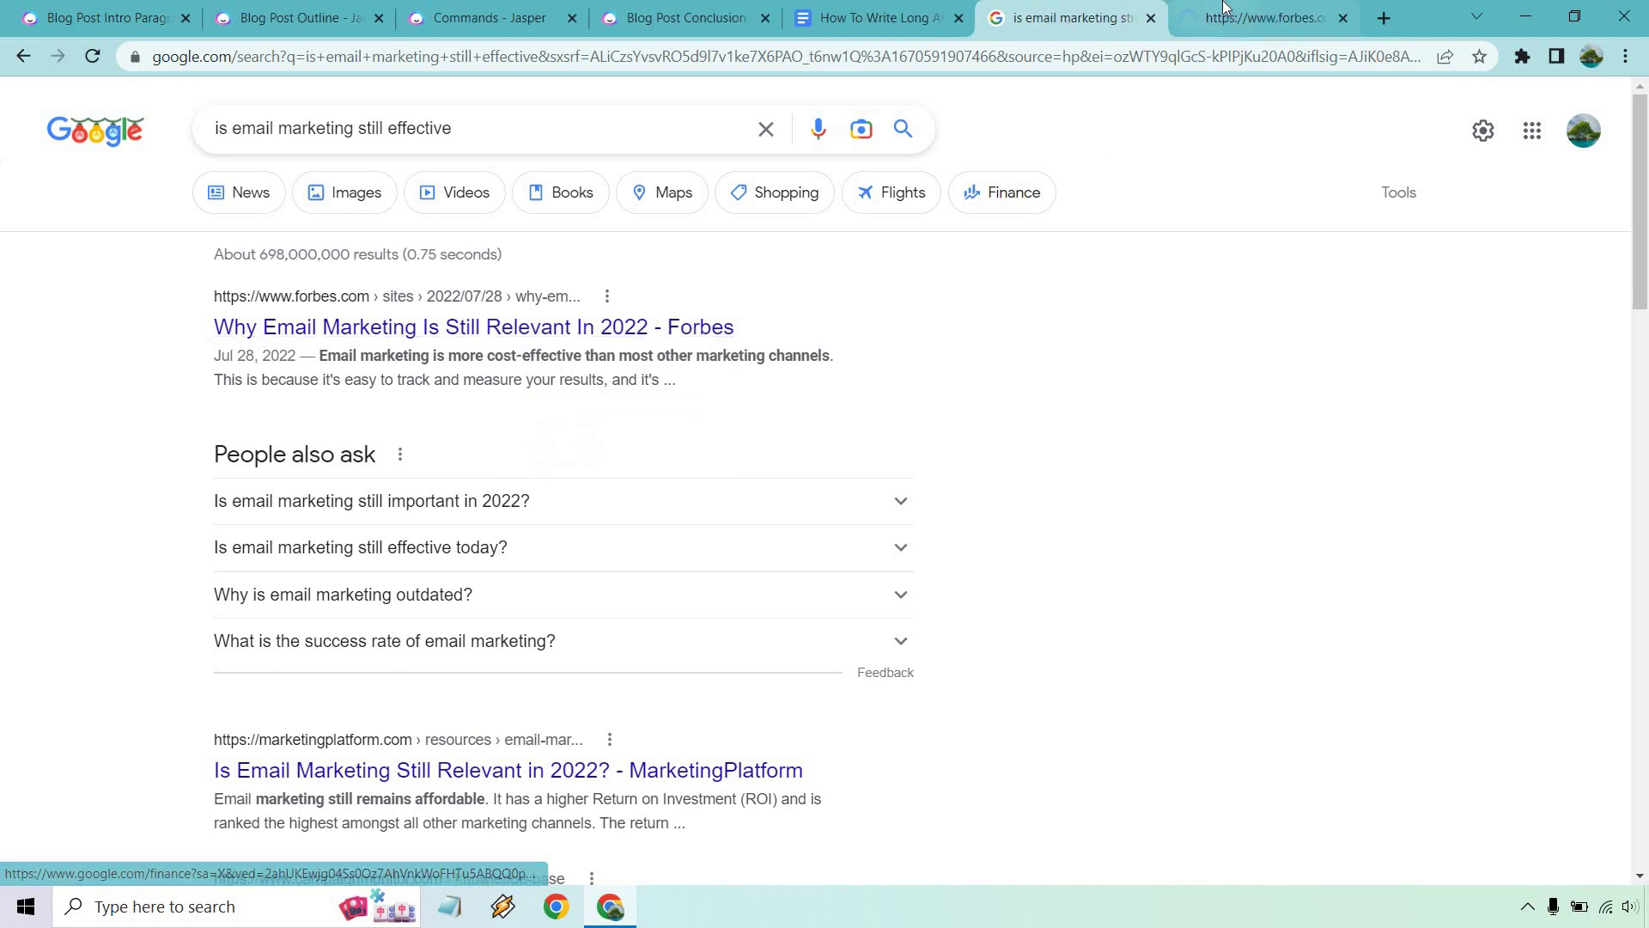
click(1224, 9)
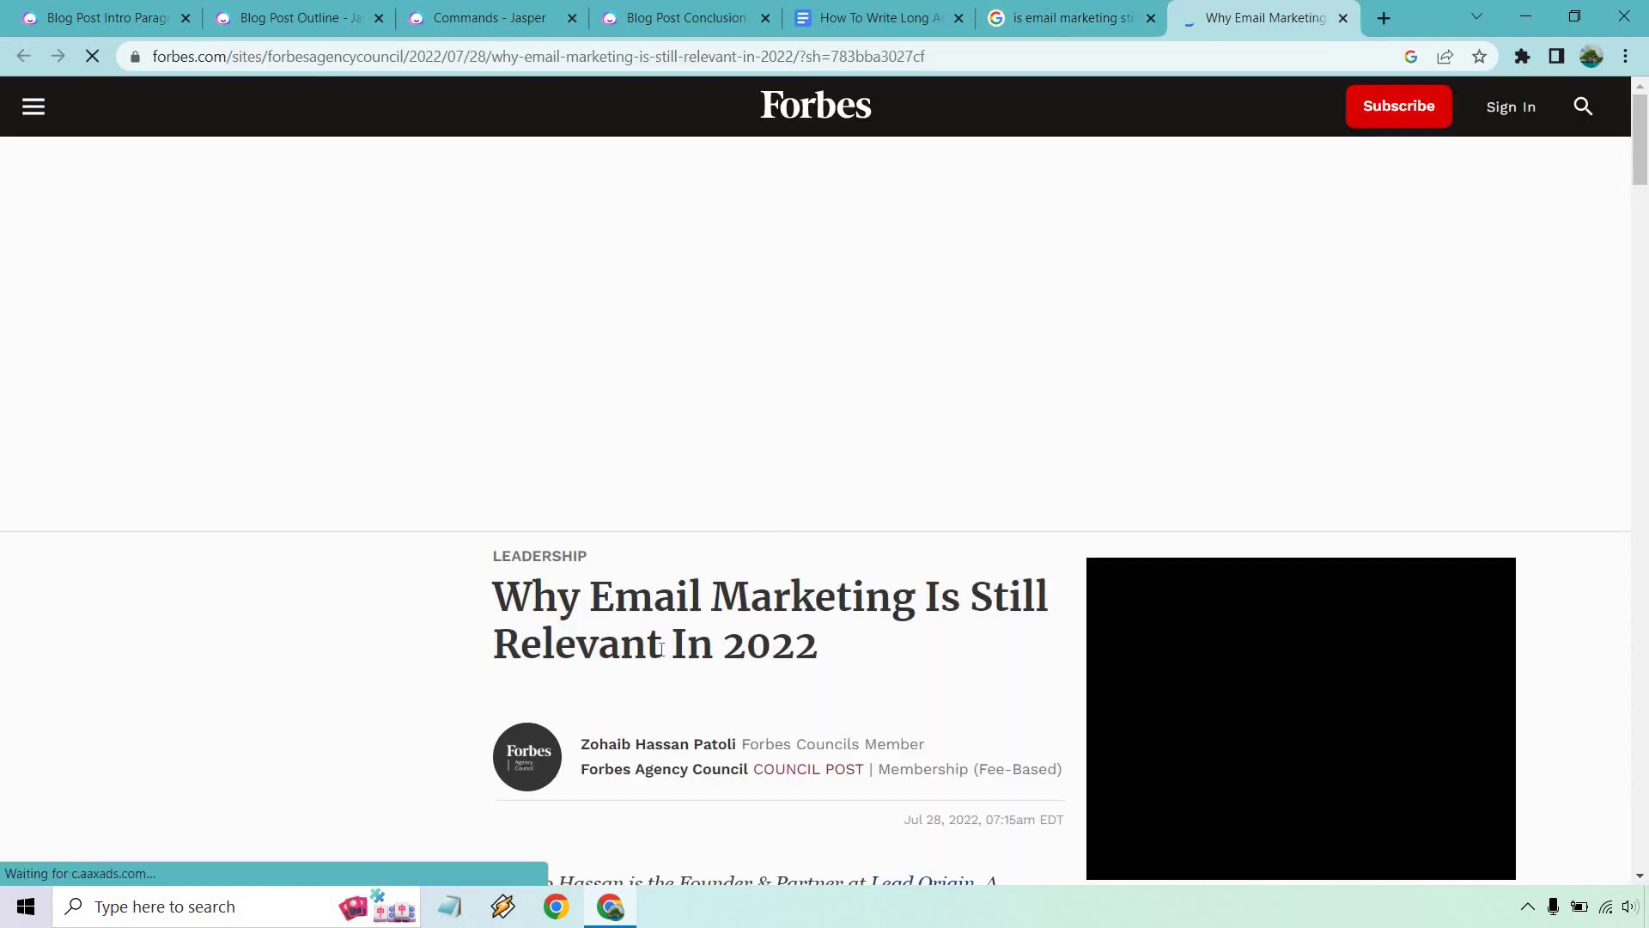
double_click(553, 636)
drag(553, 636, 501, 615)
key(ctrl+c)
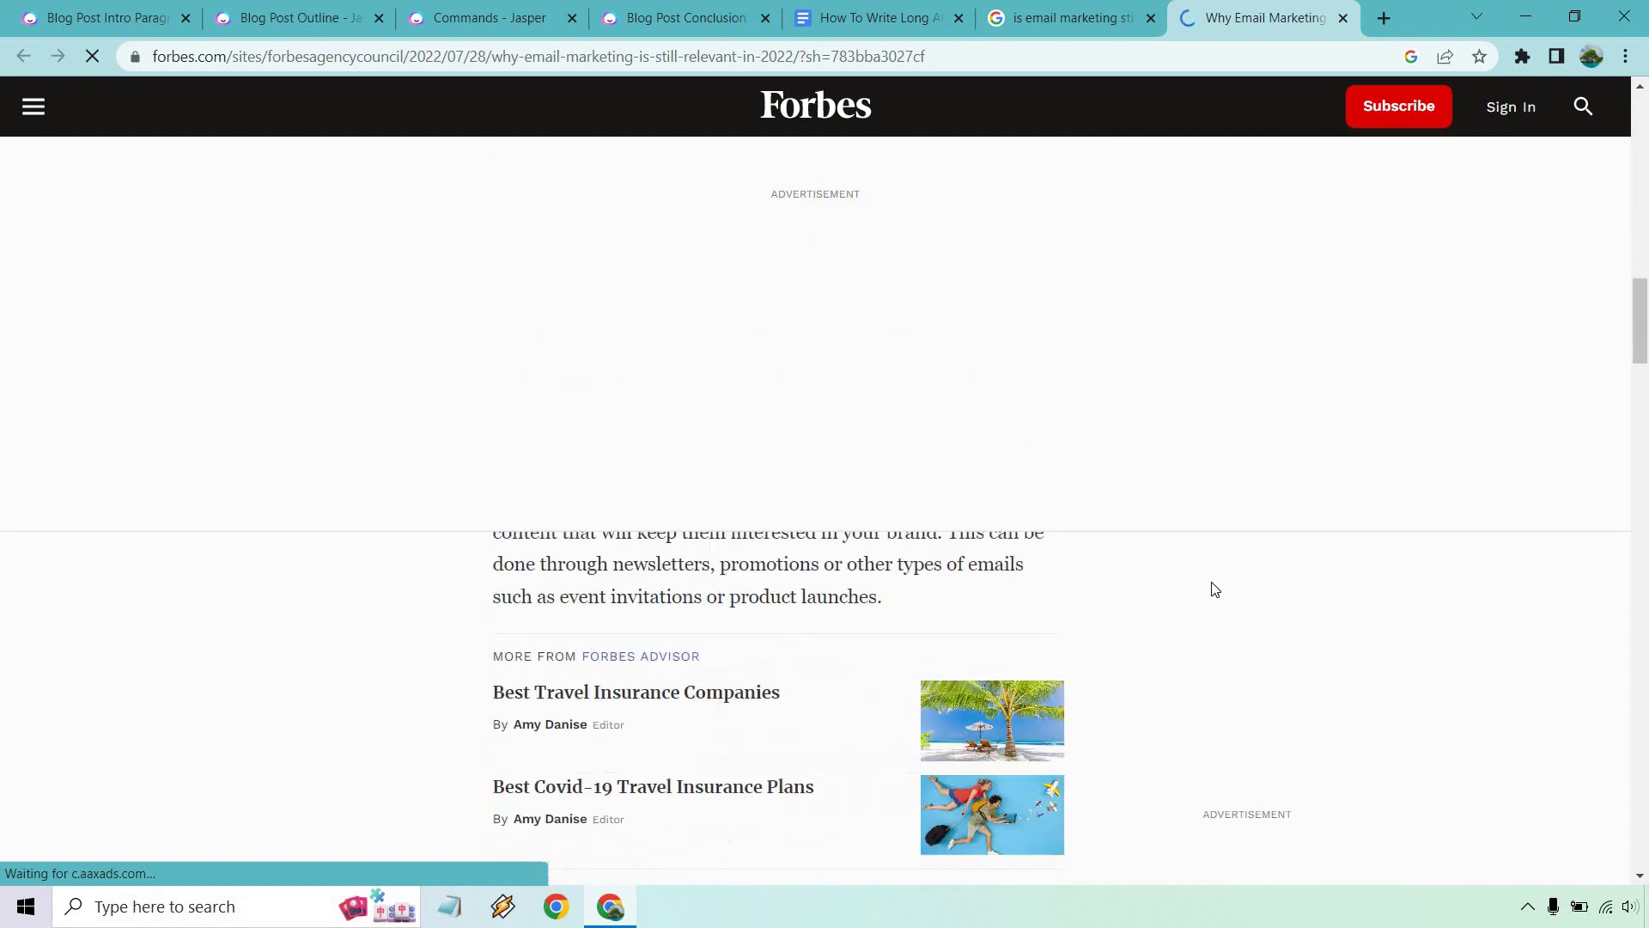
scroll(1215, 589, down, 10)
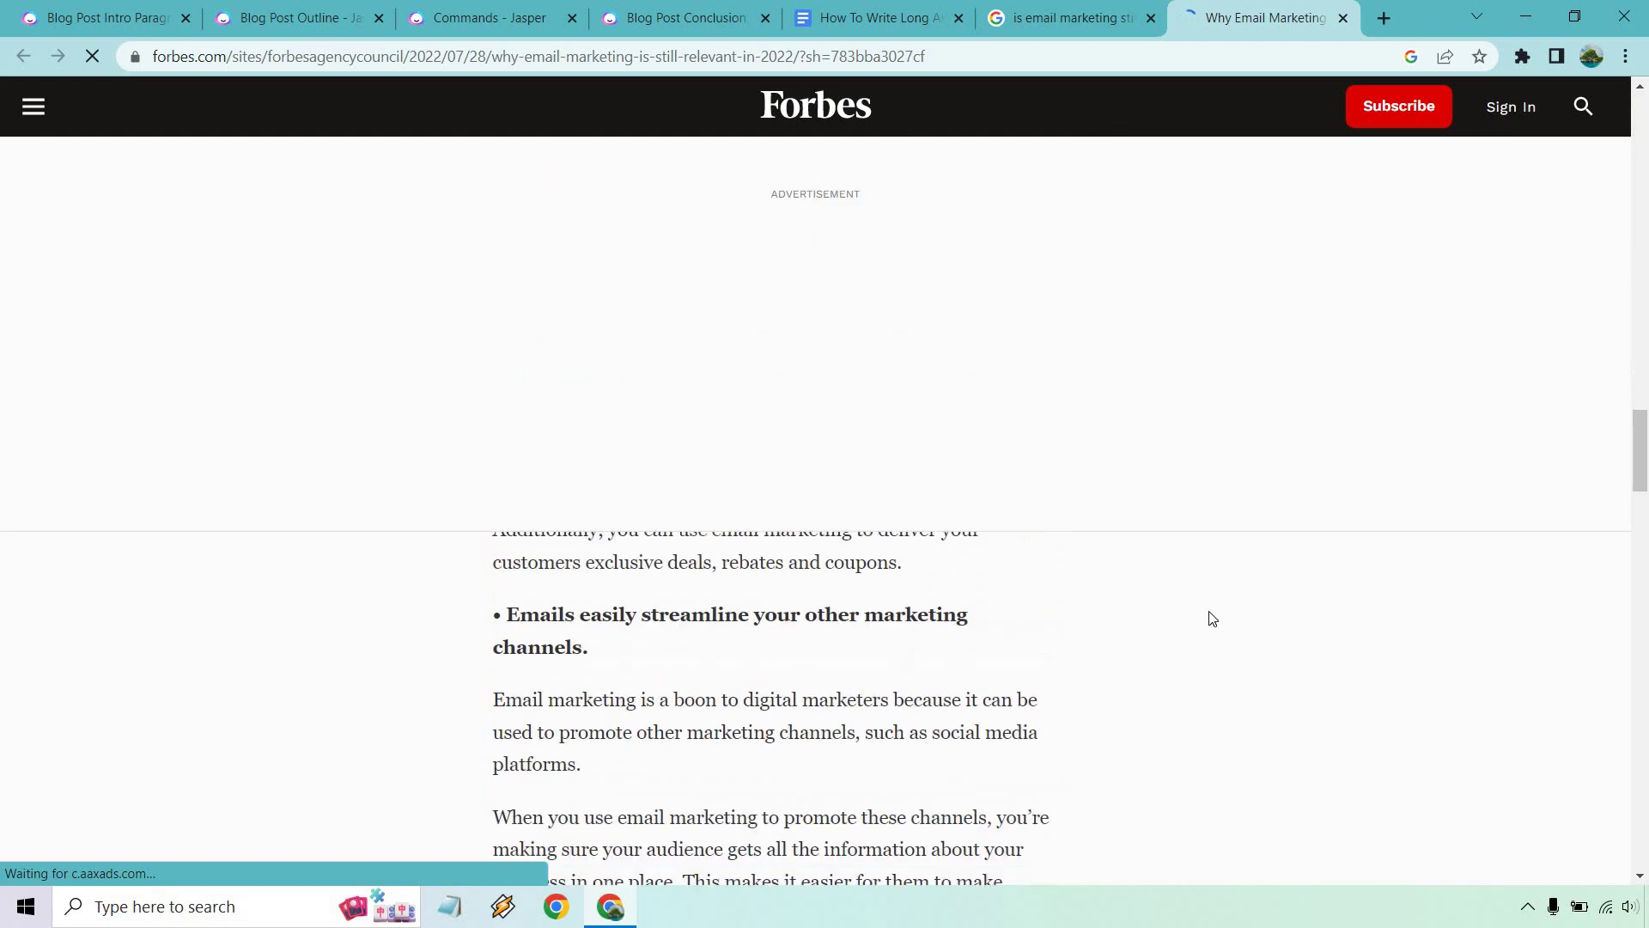
scroll(1212, 618, down, 20)
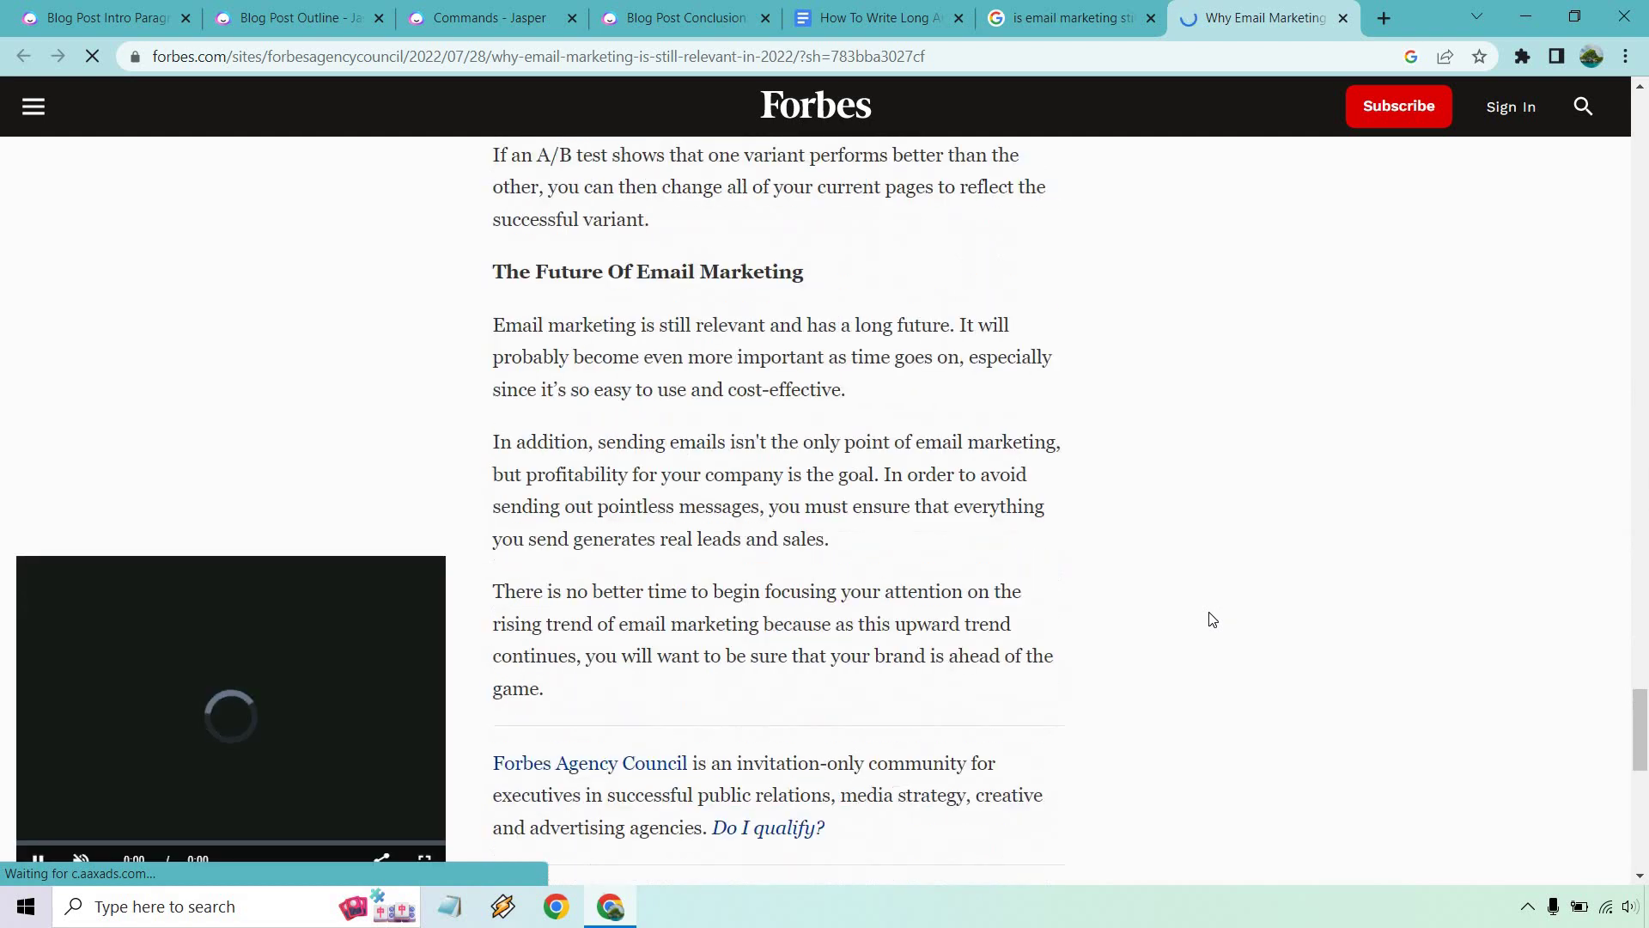
Close the Forbes tab and paste 'Why Email Marketing Is Still Relevant' as the Blog post title.
click(1343, 19)
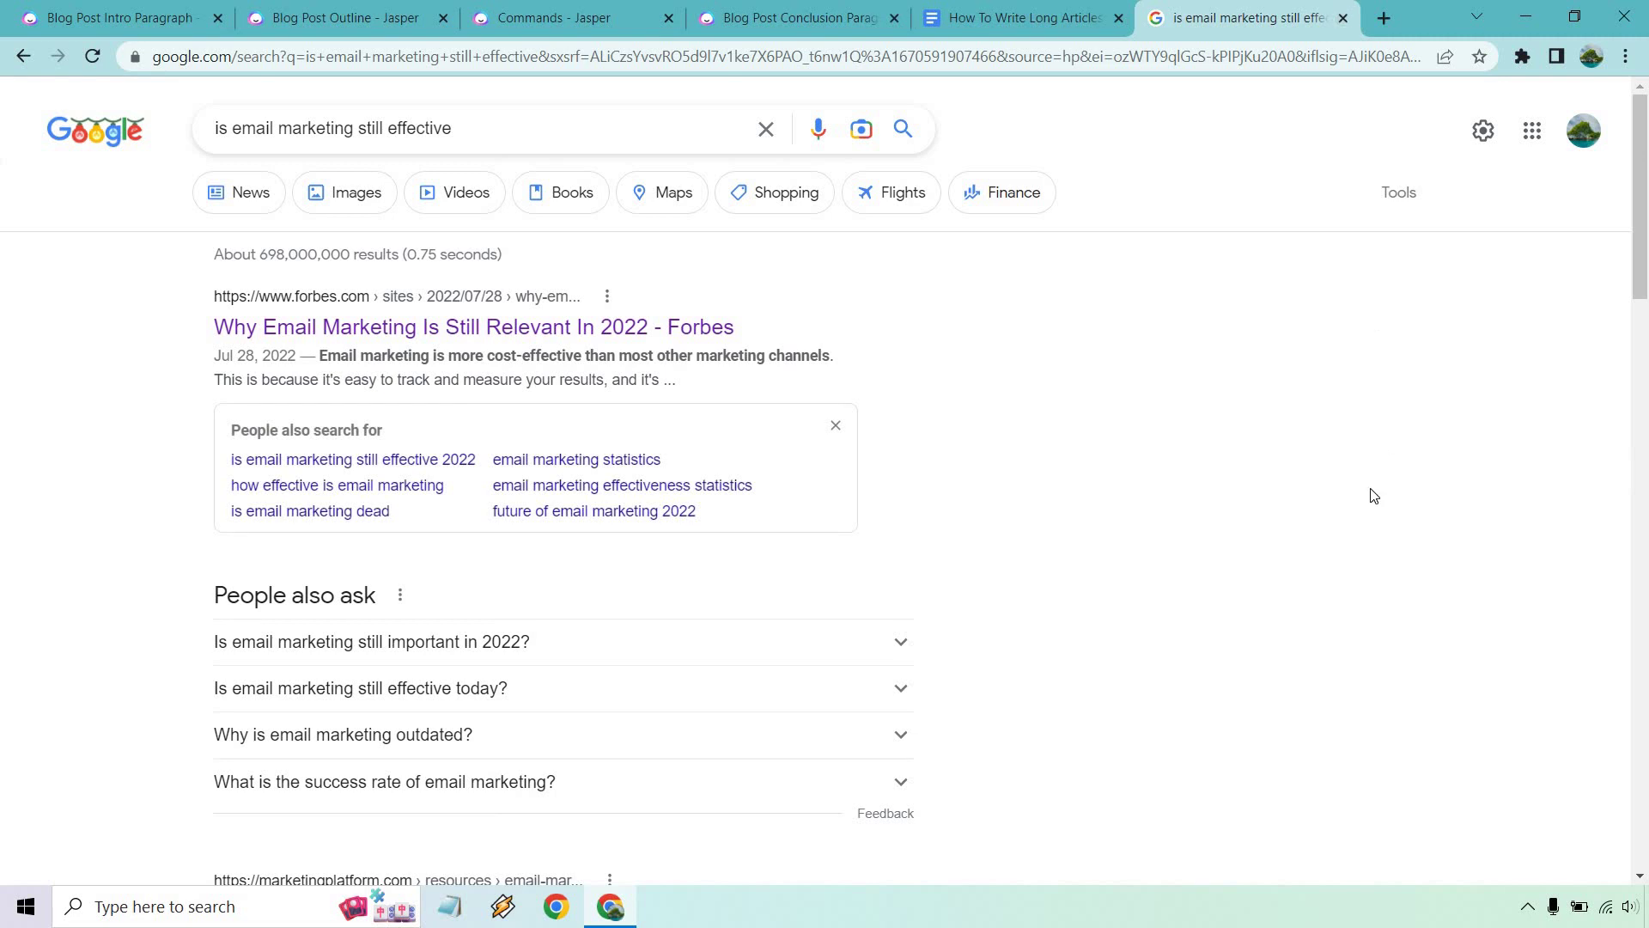
click(121, 17)
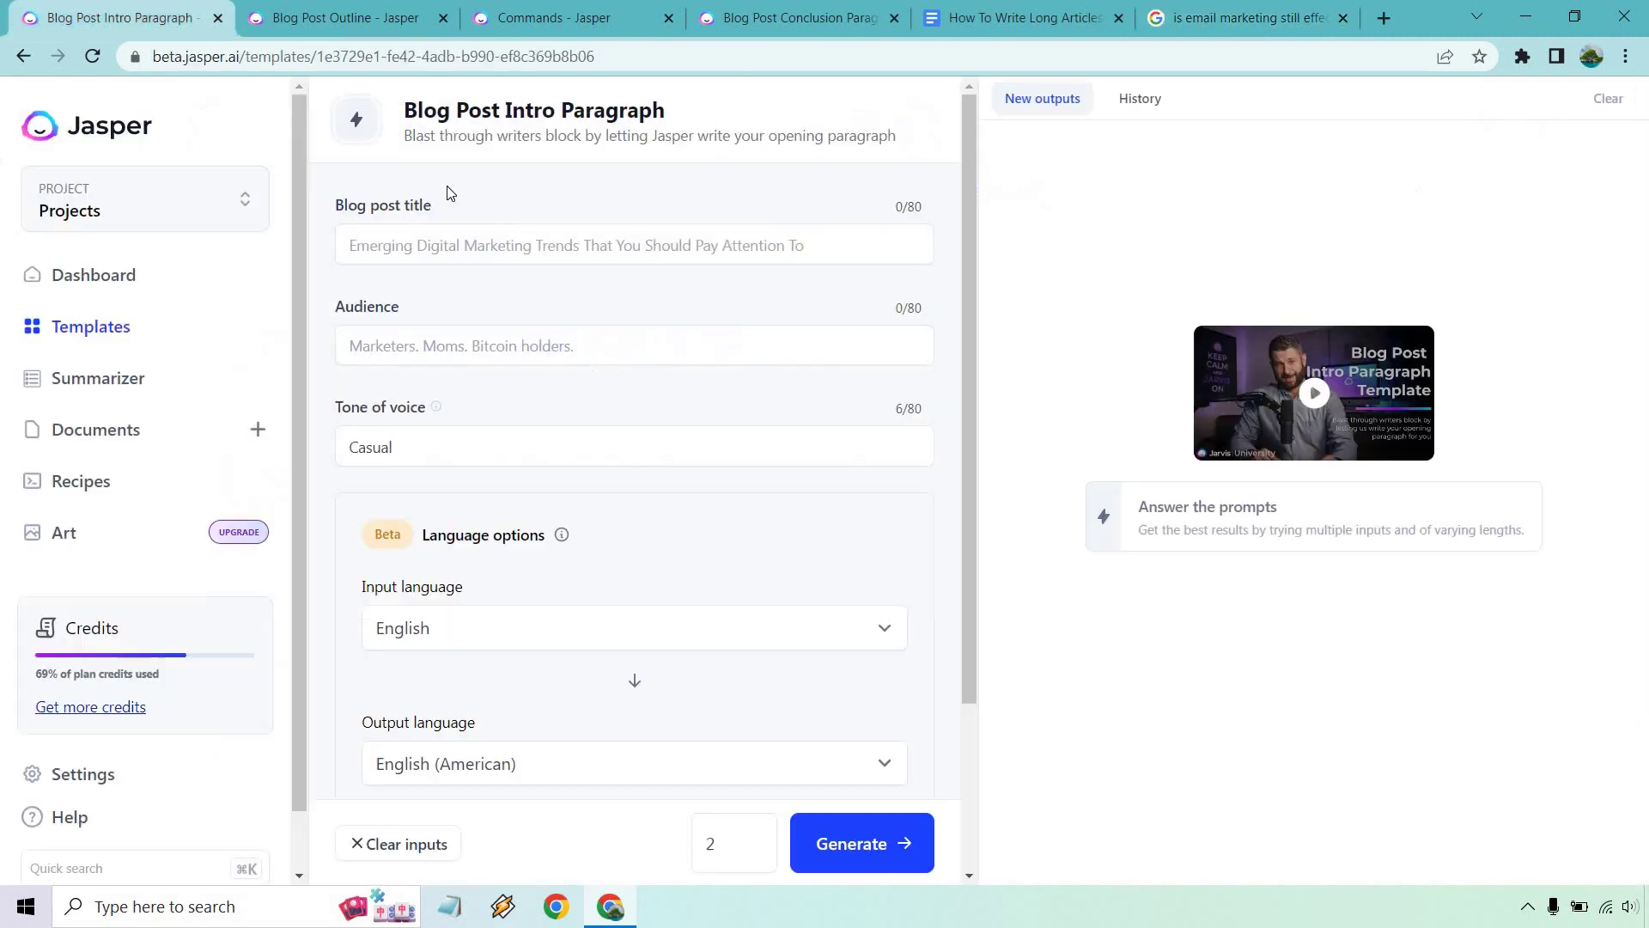
click(575, 248)
key(ctrl+v)
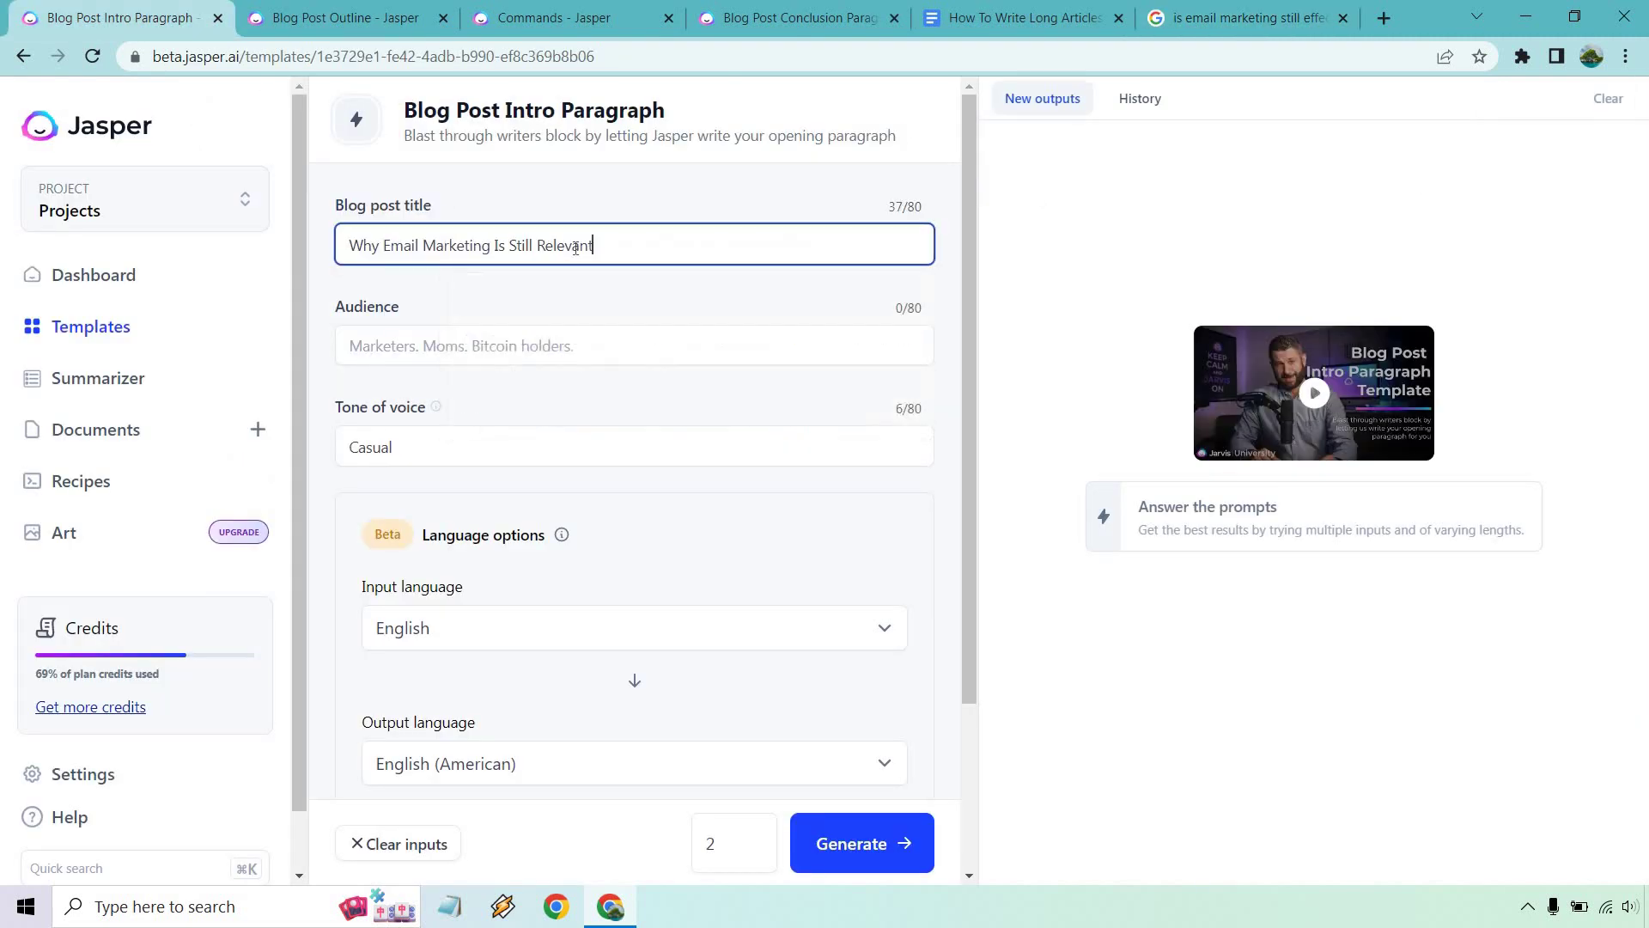
key(ctrl+a)
key(ctrl+c)
key(BackSpace)
click(592, 192)
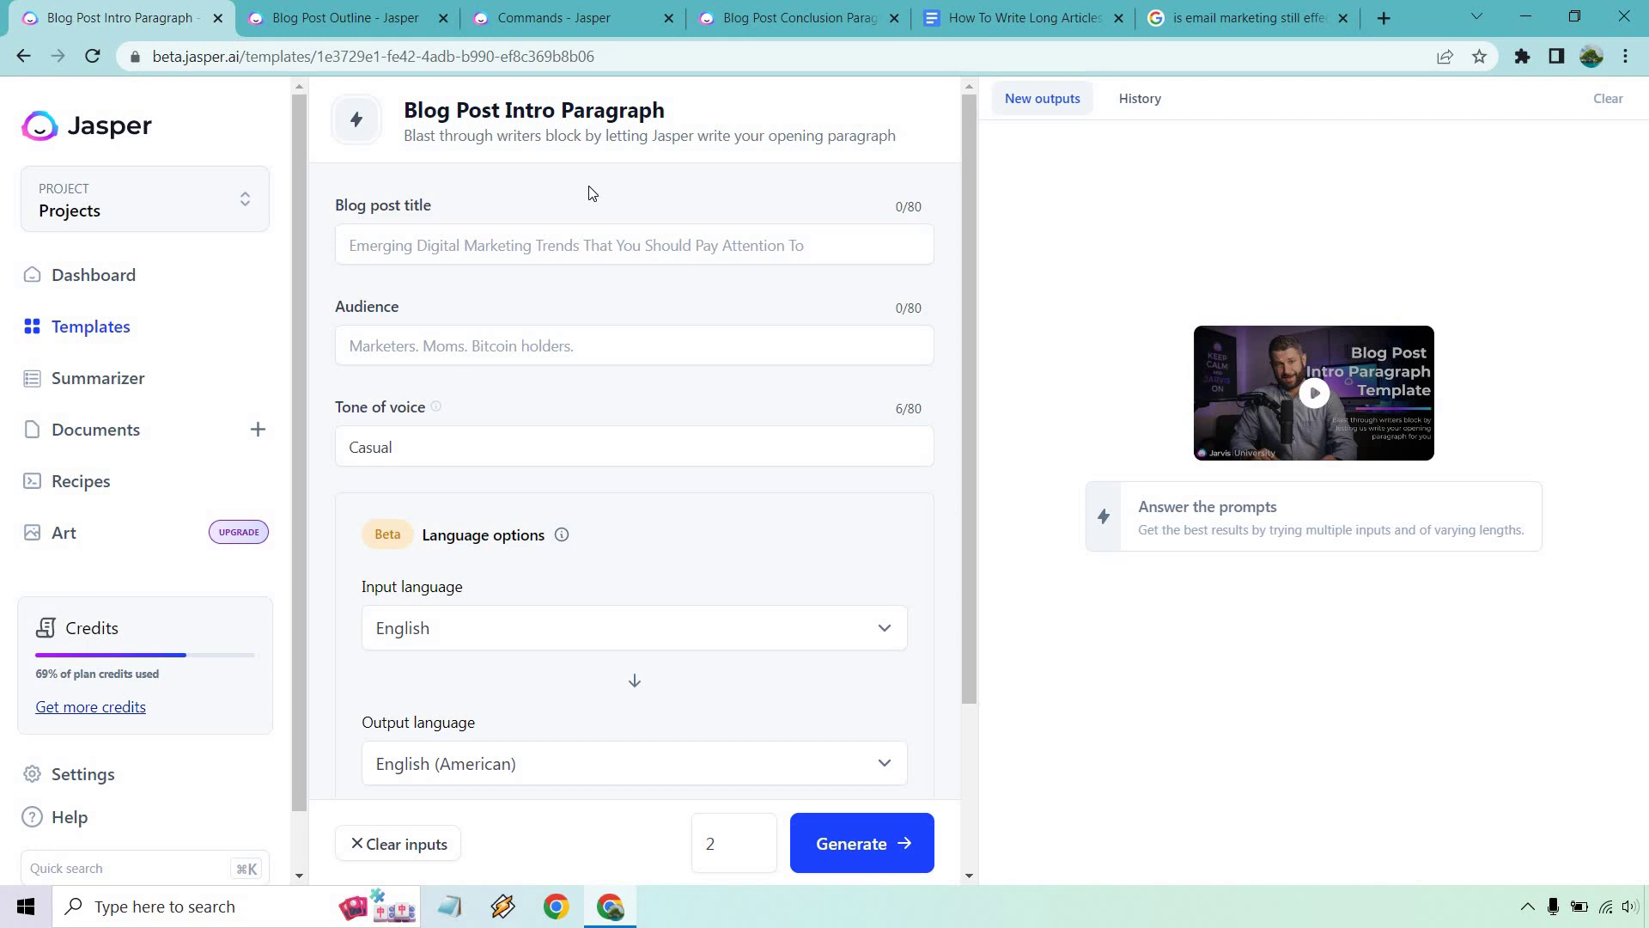
click(580, 248)
key(ctrl+v)
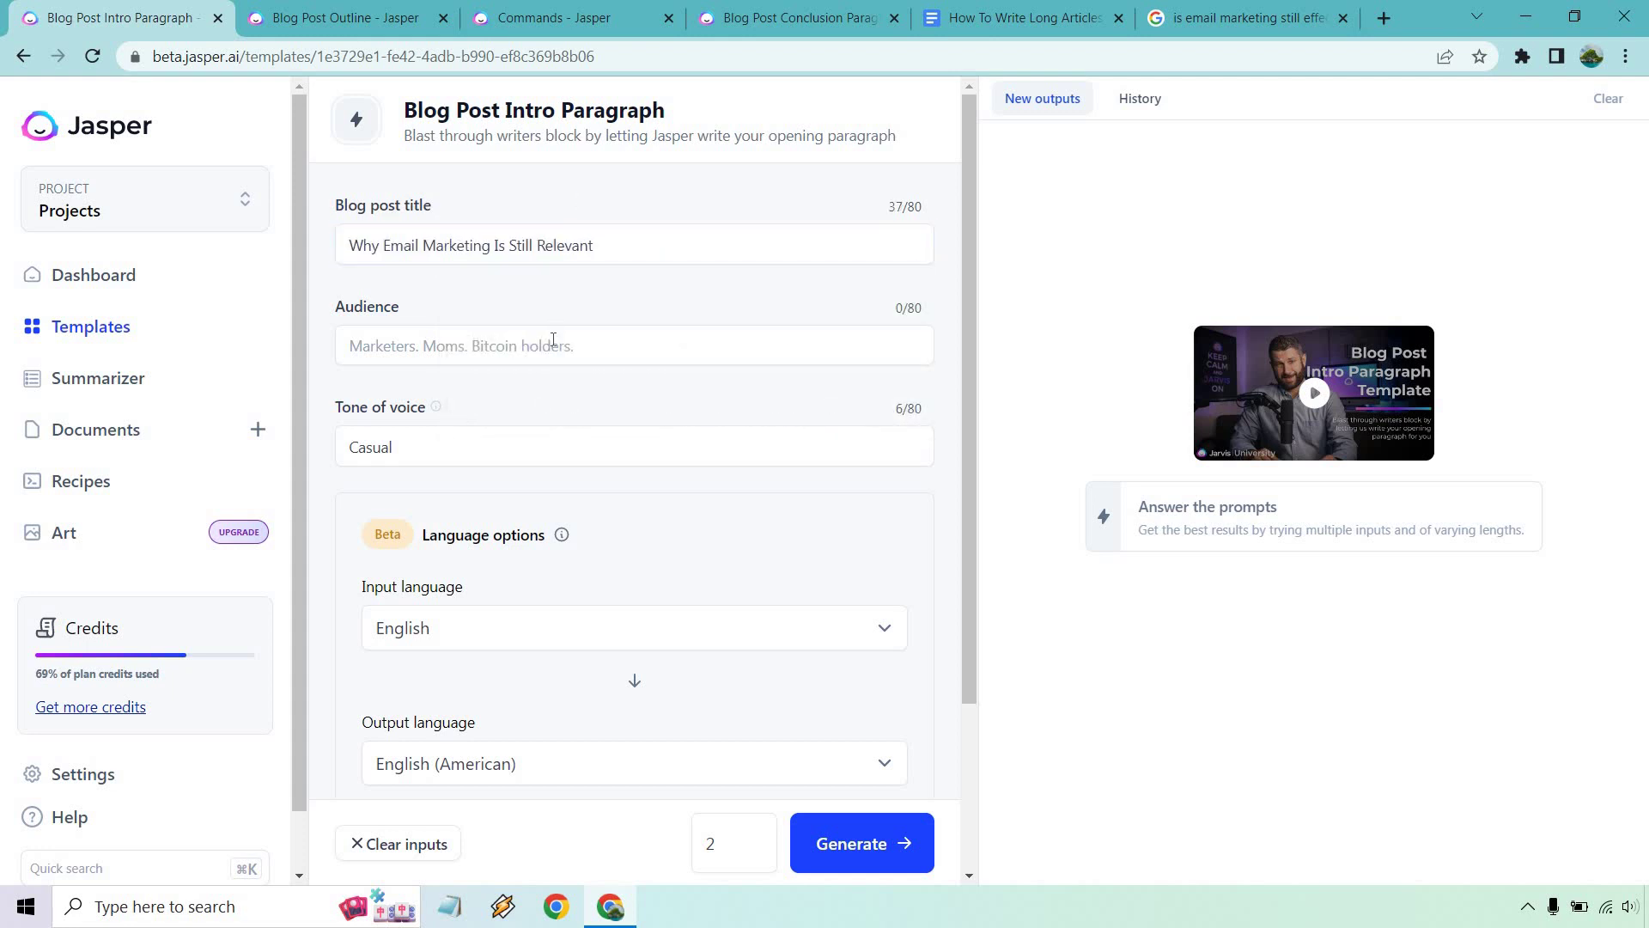
Enter 'Marketers' as the audience, prefix the title with 'Reasons', and generate intro paragraphs.
click(553, 339)
text(Marketer)
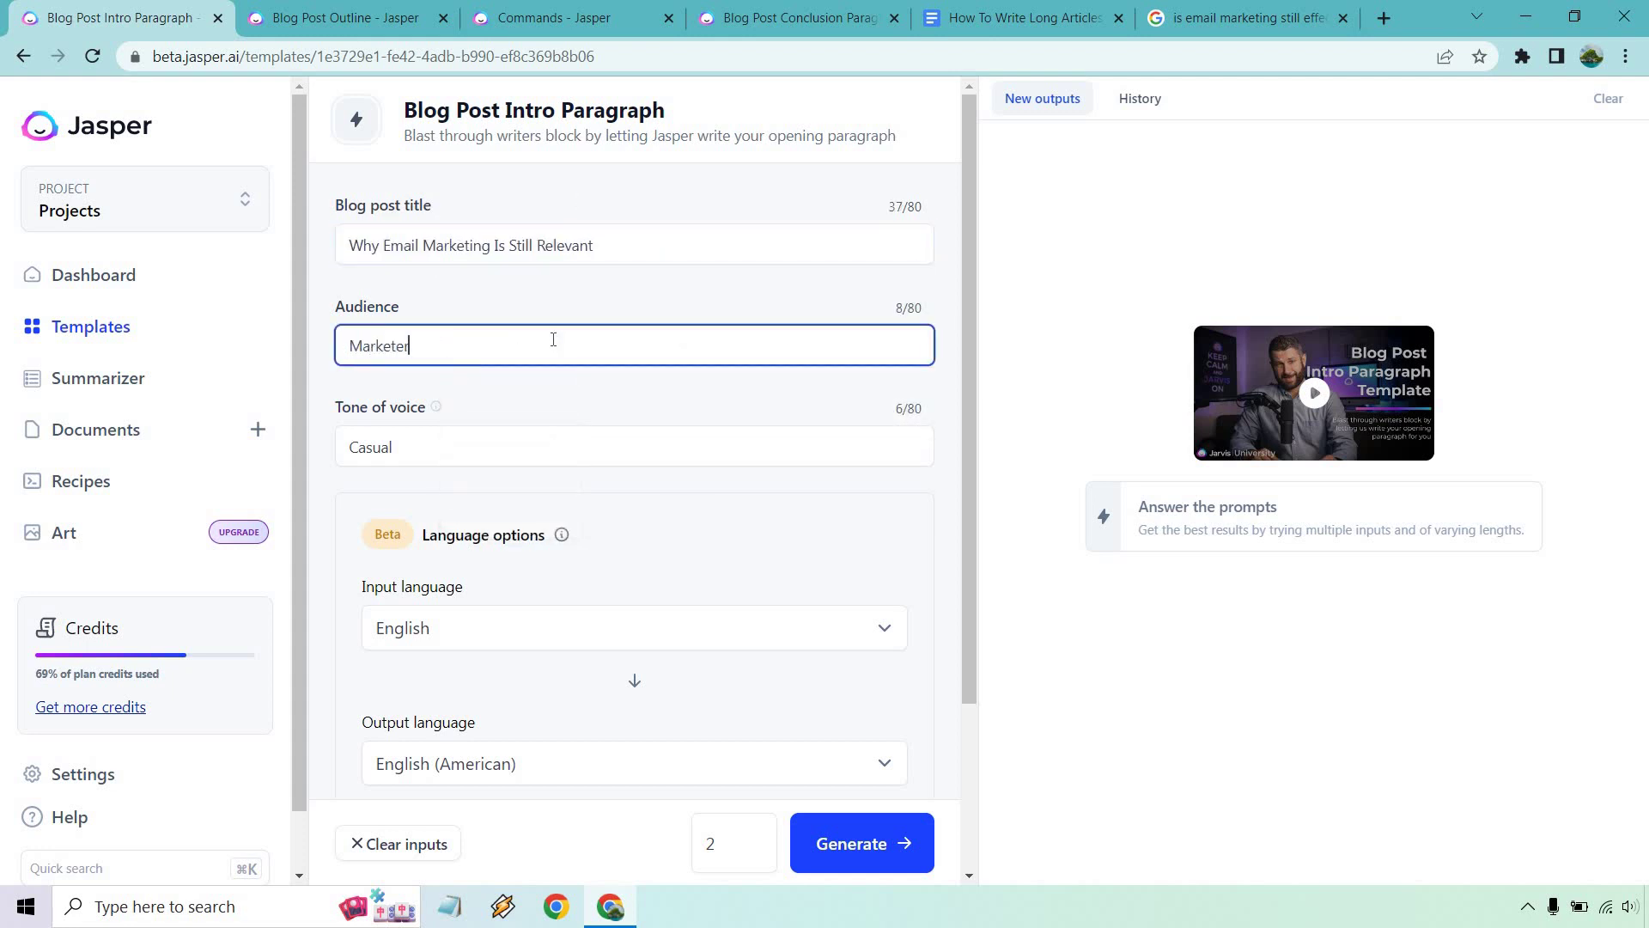
text(s)
click(553, 301)
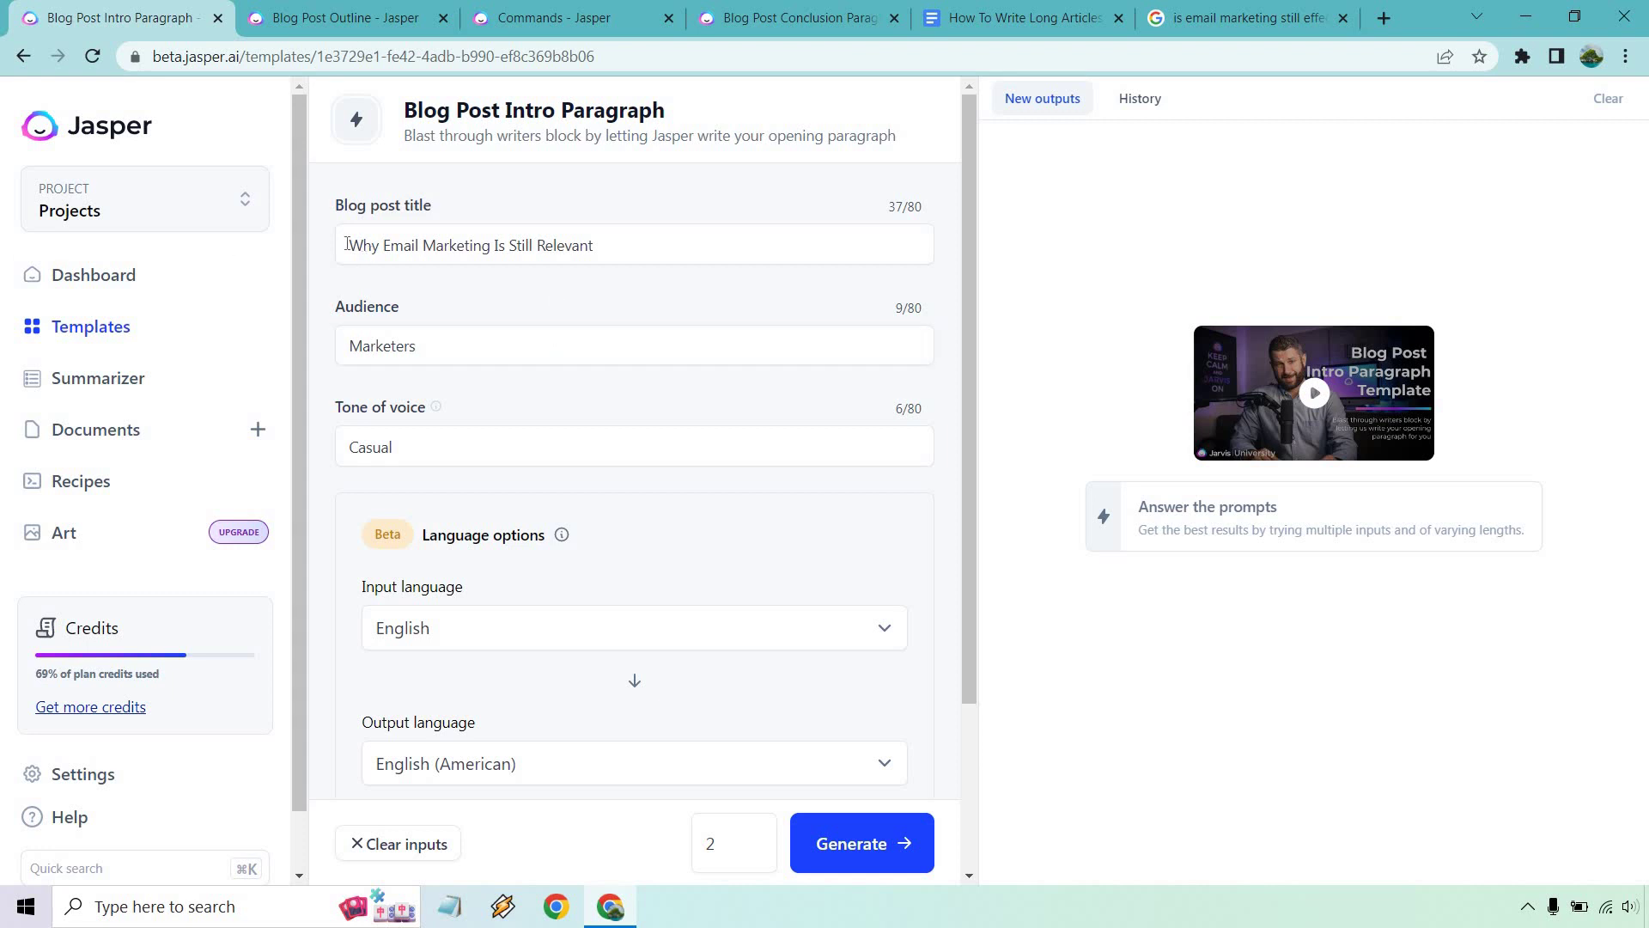
click(347, 245)
text(Reasons)
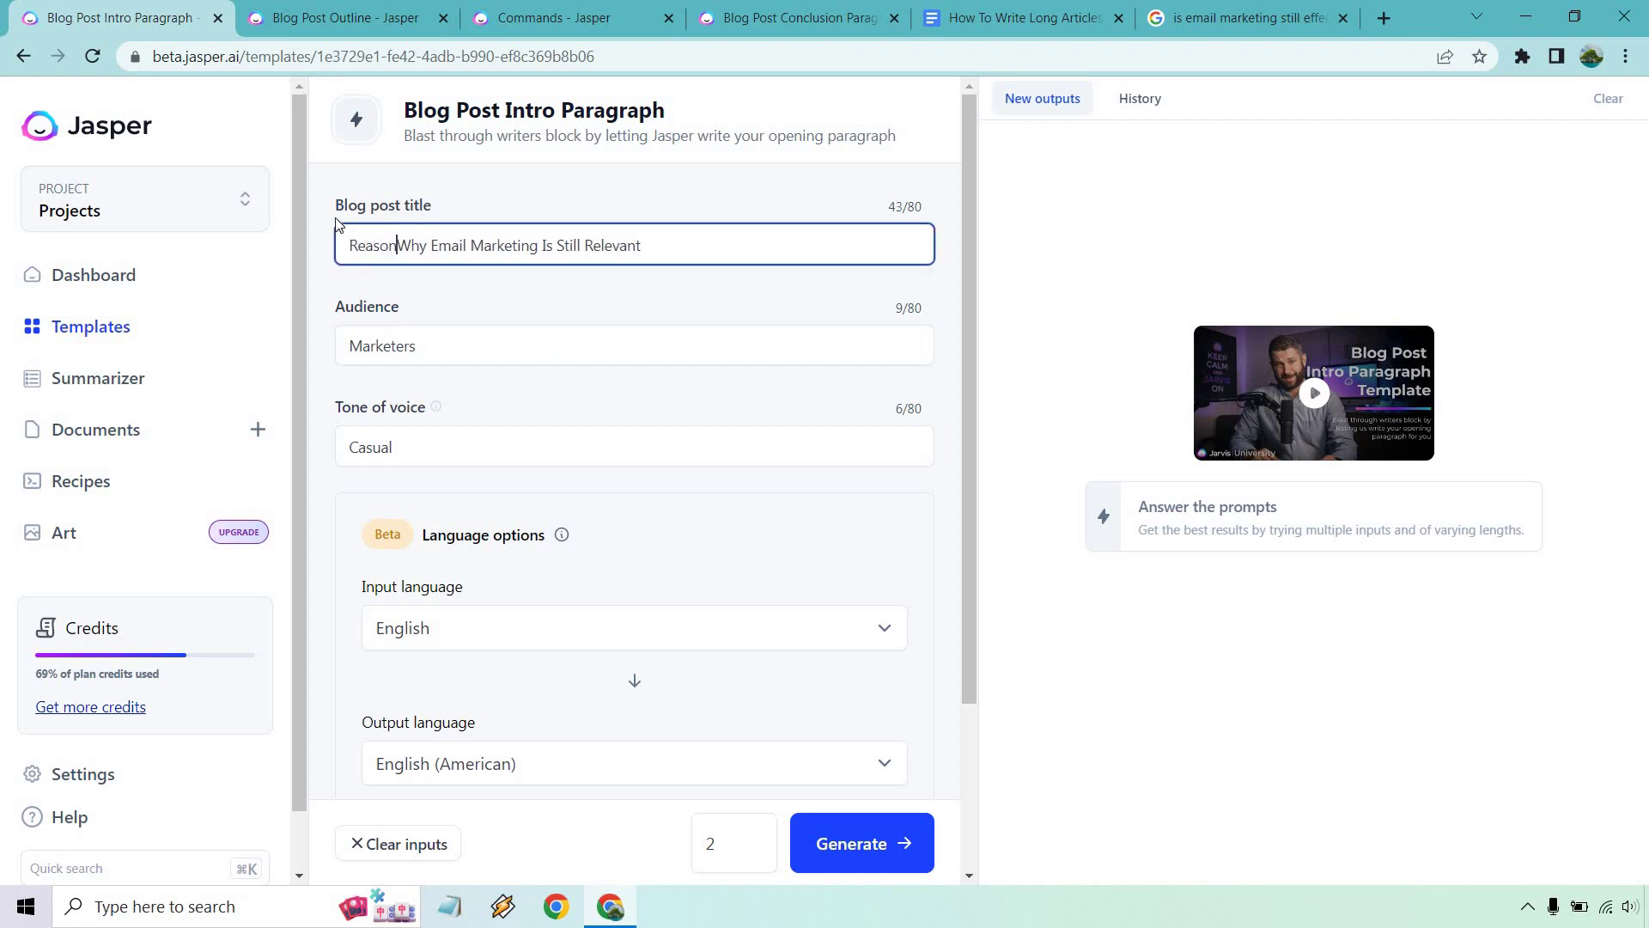
click(636, 318)
click(863, 844)
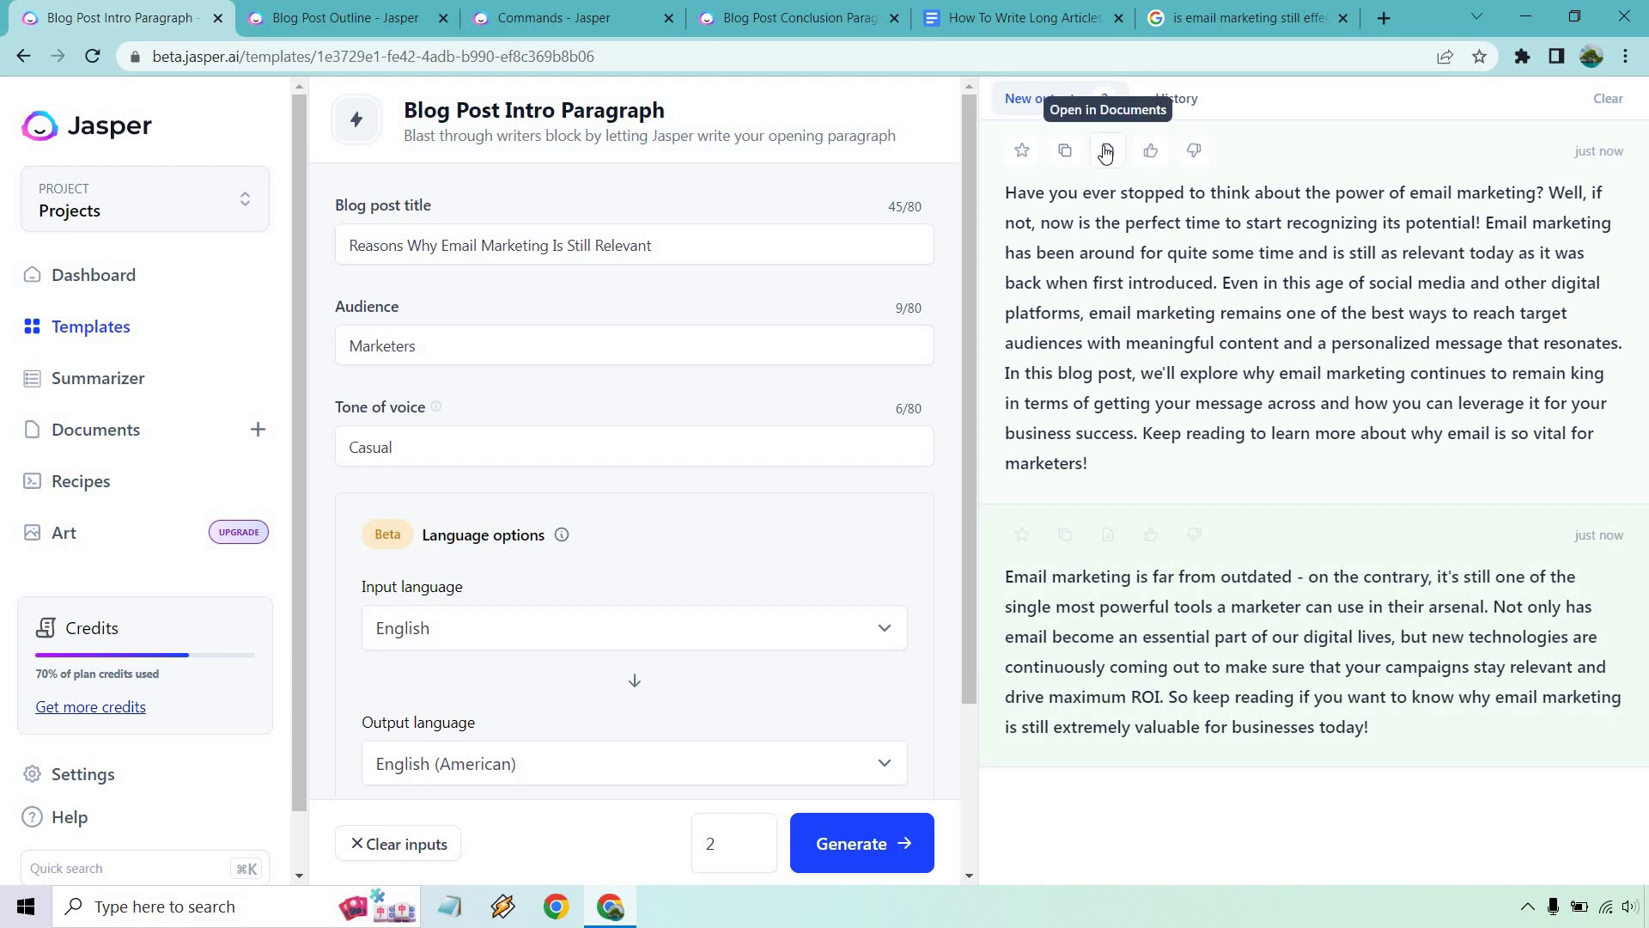
Paste the first generated intro paragraph into the 'How To Write Long Articles' document.
click(1065, 150)
key(ctrl+5)
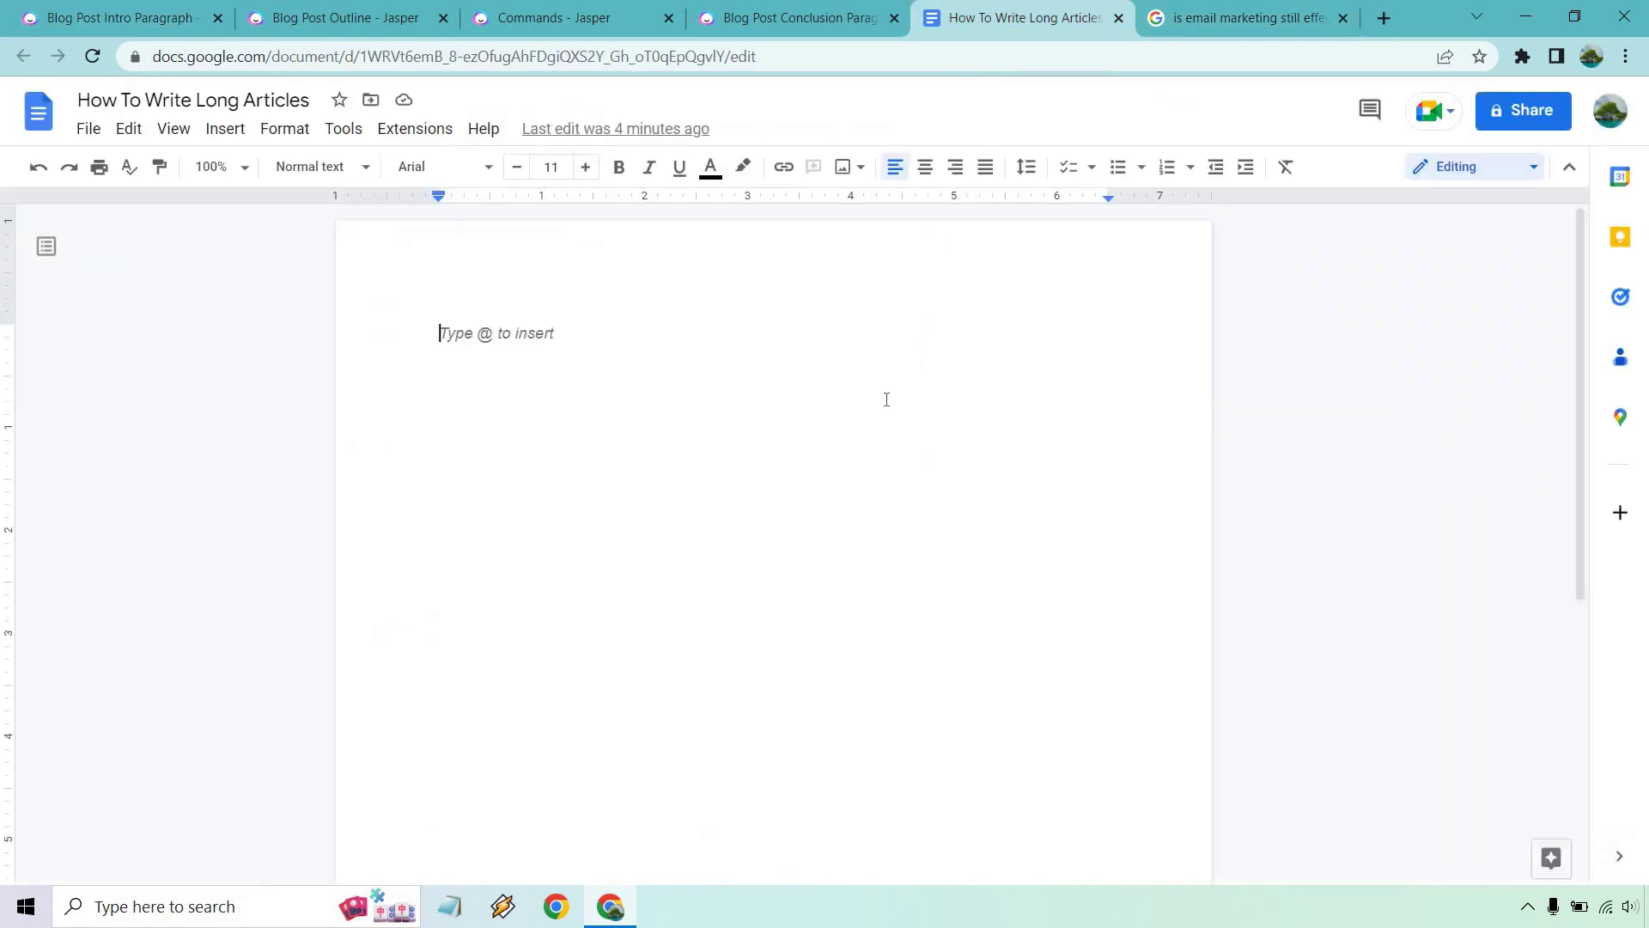
key(ctrl+v)
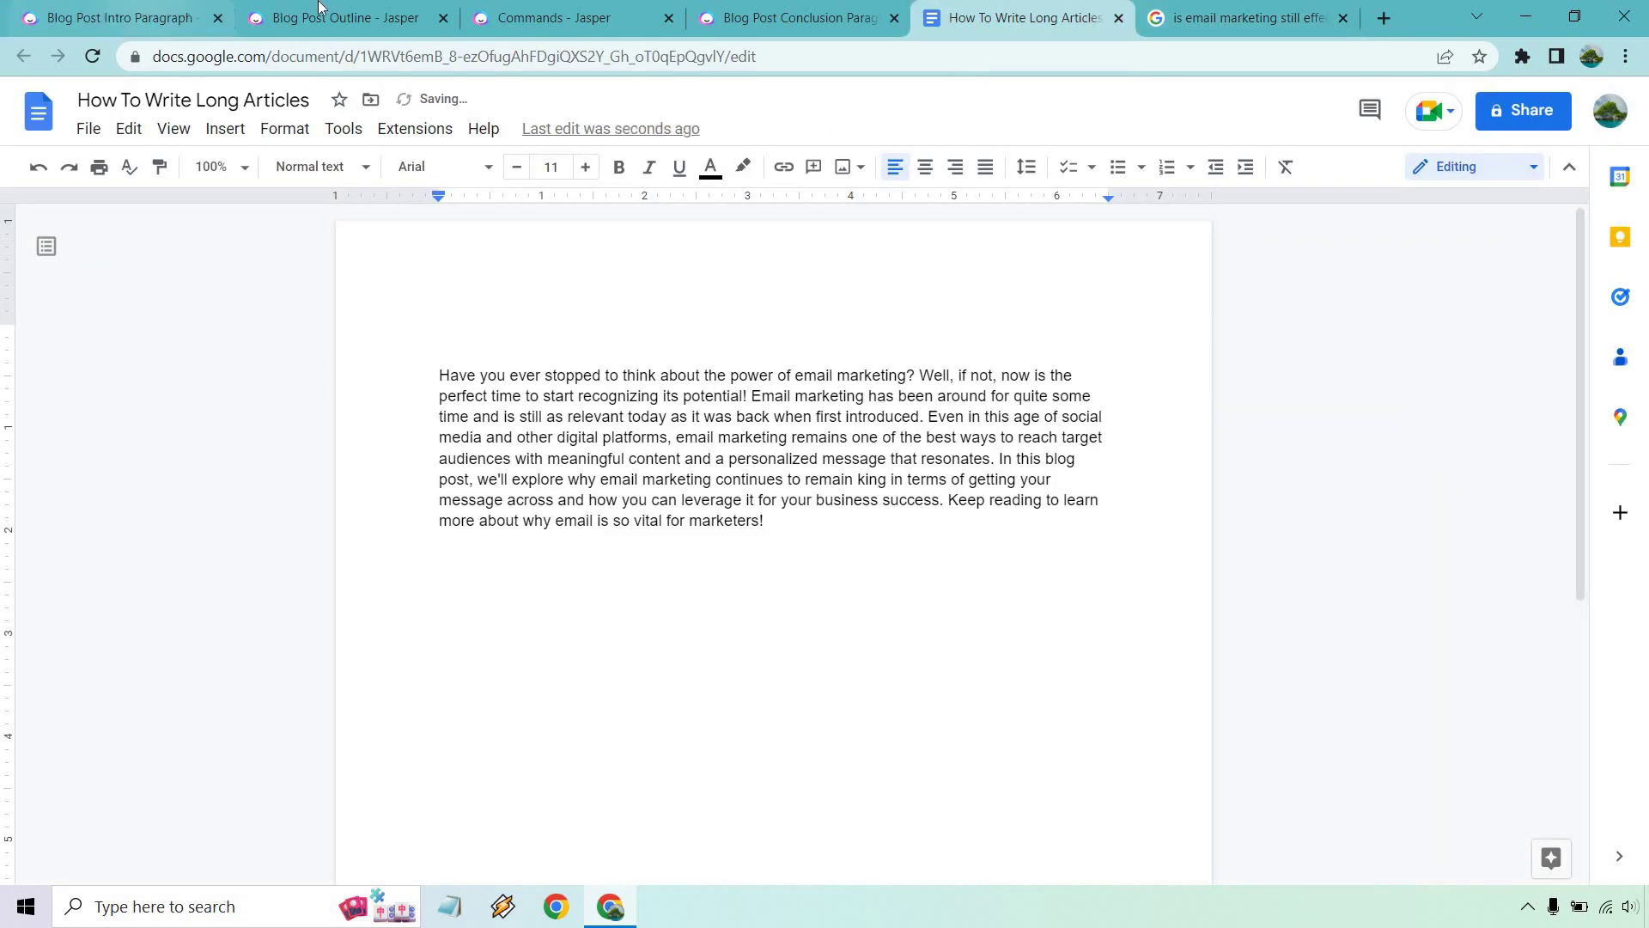
Paste the title 'Reasons Why Email Marketing Is Still Relevant' above the intro and add blank lines after it.
key(ctrl+2)
key(ctrl+1)
double_click(545, 247)
triple_click(544, 248)
click(1026, 17)
click(498, 330)
key(ctrl+v)
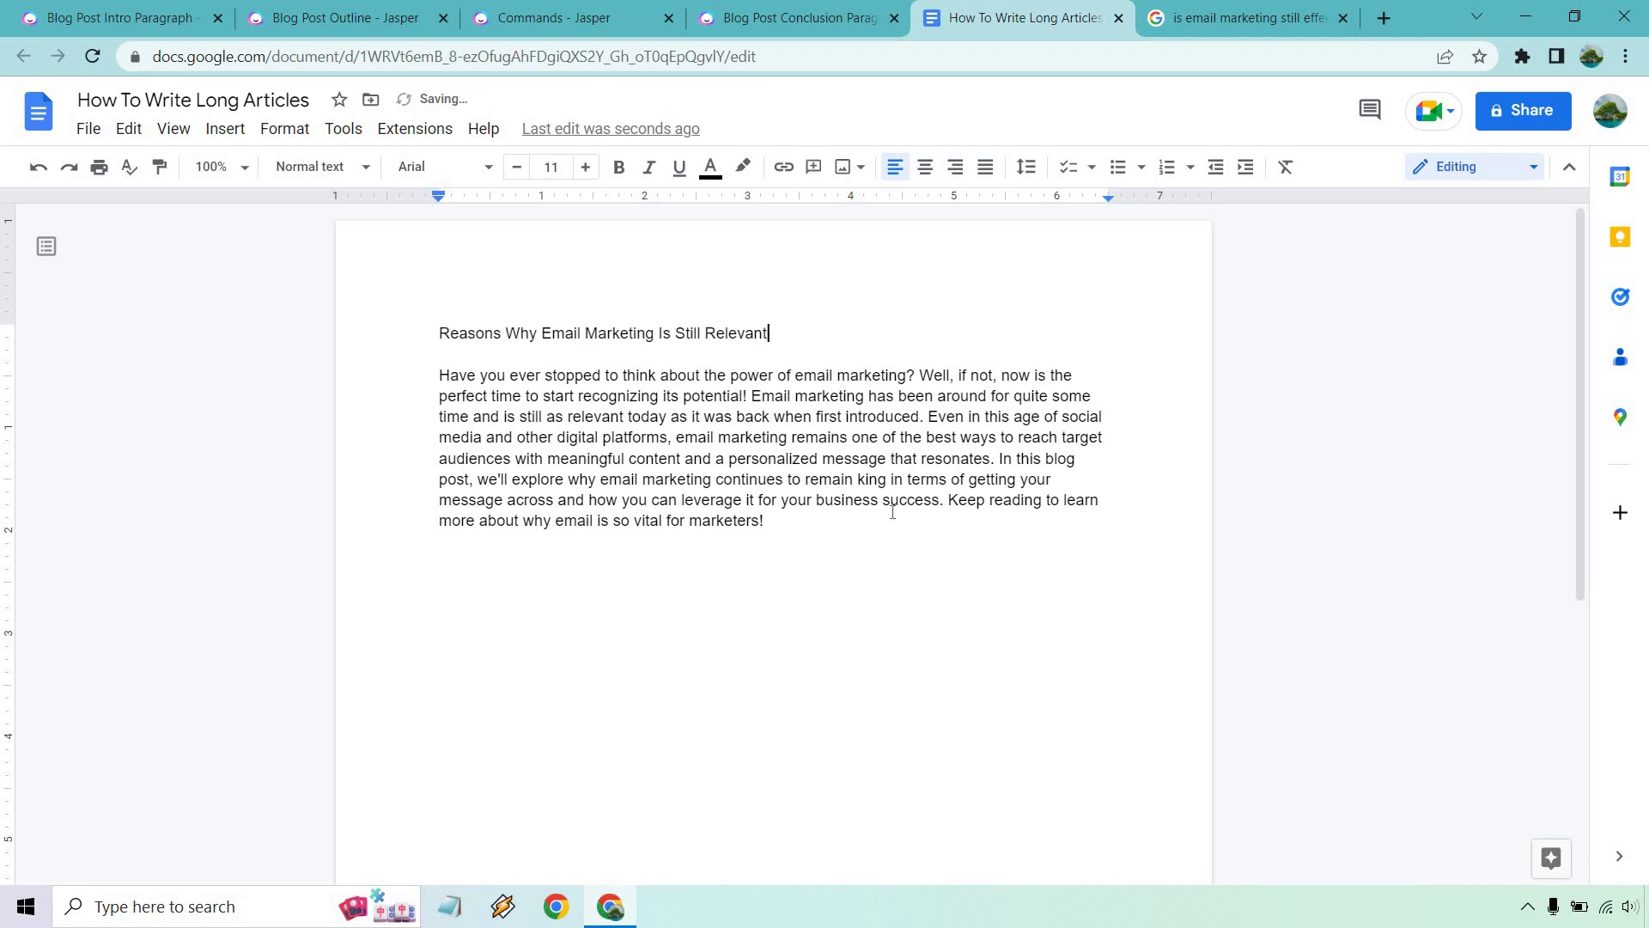
click(884, 526)
key(Return)
key(Return)
key(ctrl+2)
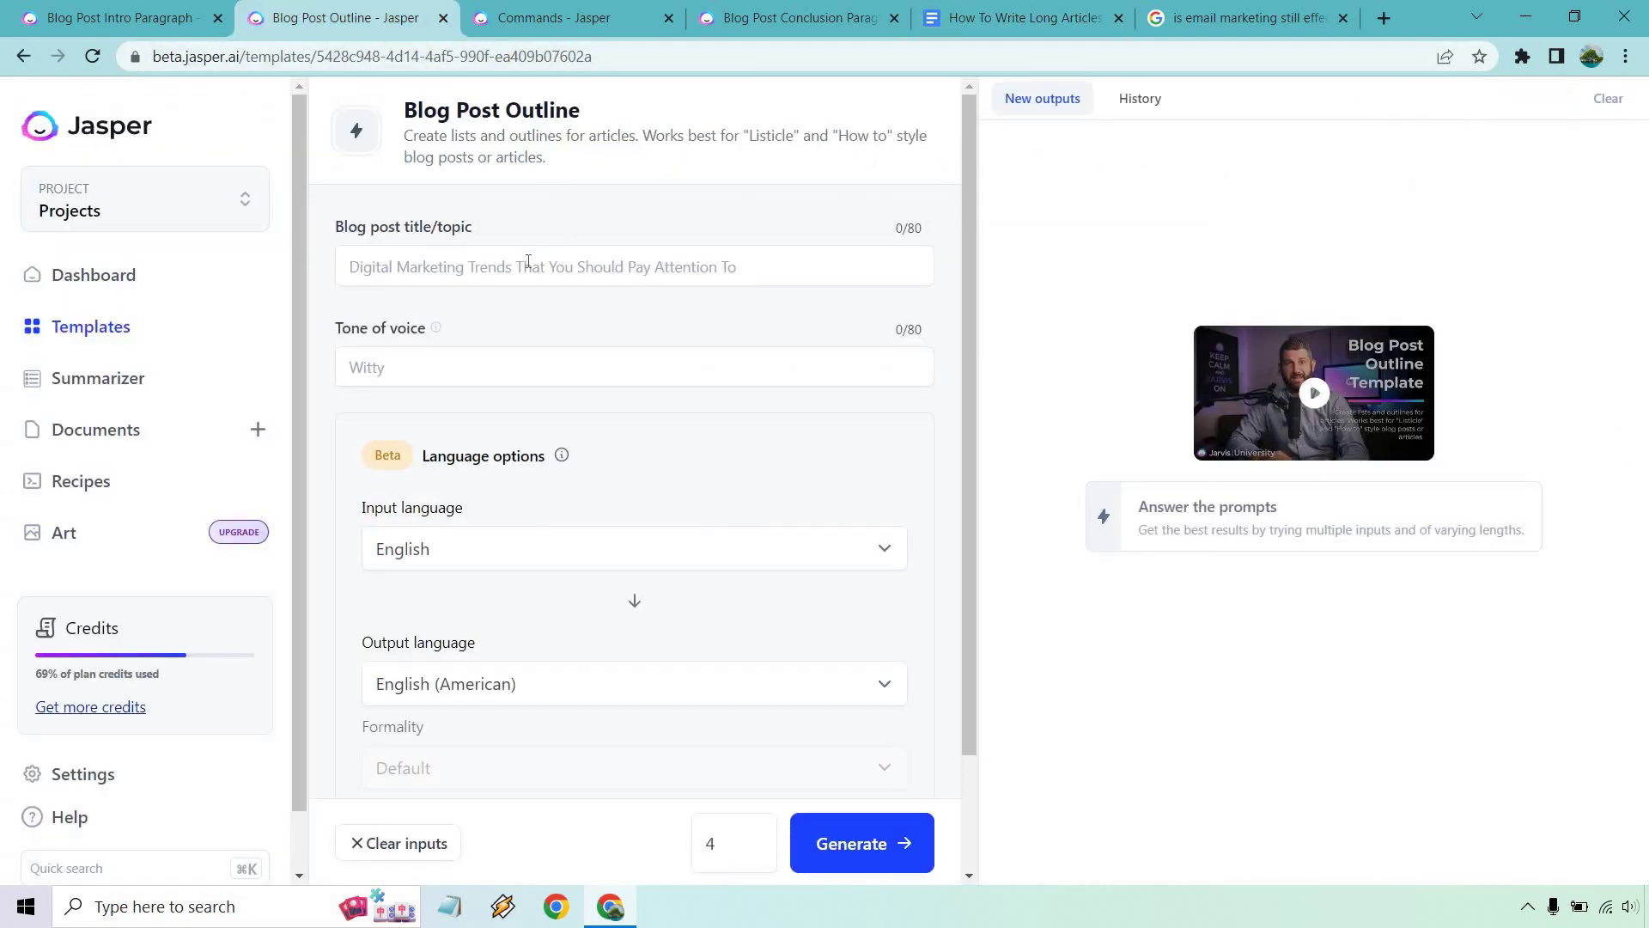
Generate Casual-tone outlines for 'Reasons Why Email Marketing Is Still Relevant' and review them.
click(528, 261)
key(ctrl+v)
click(489, 355)
key(Down)
key(Return)
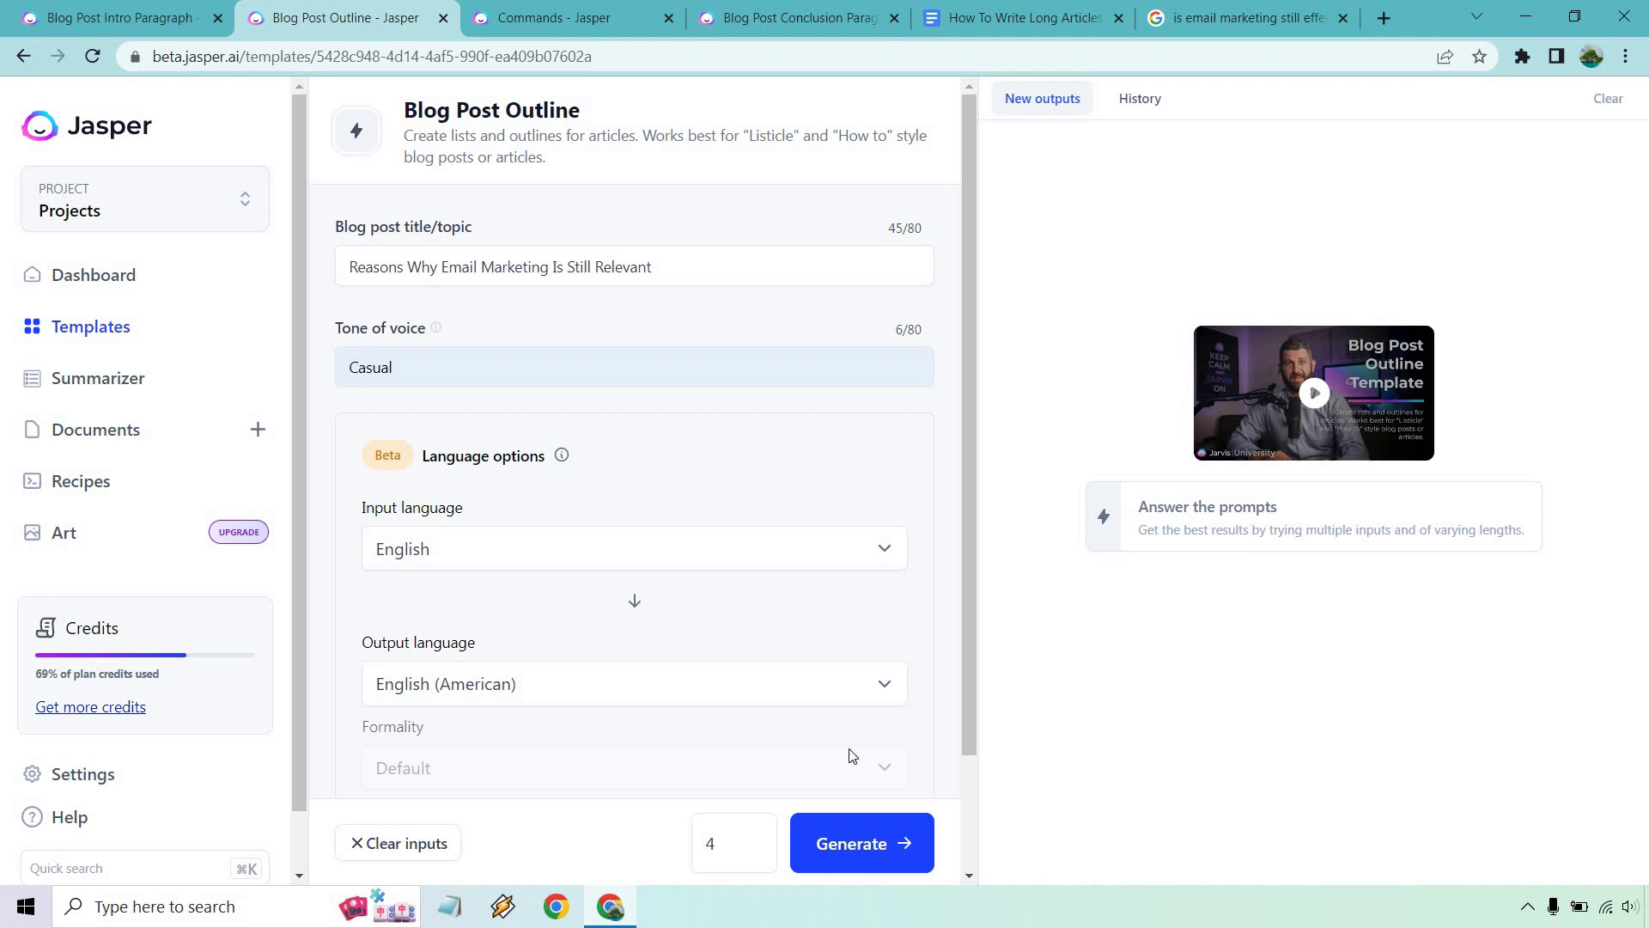
click(864, 840)
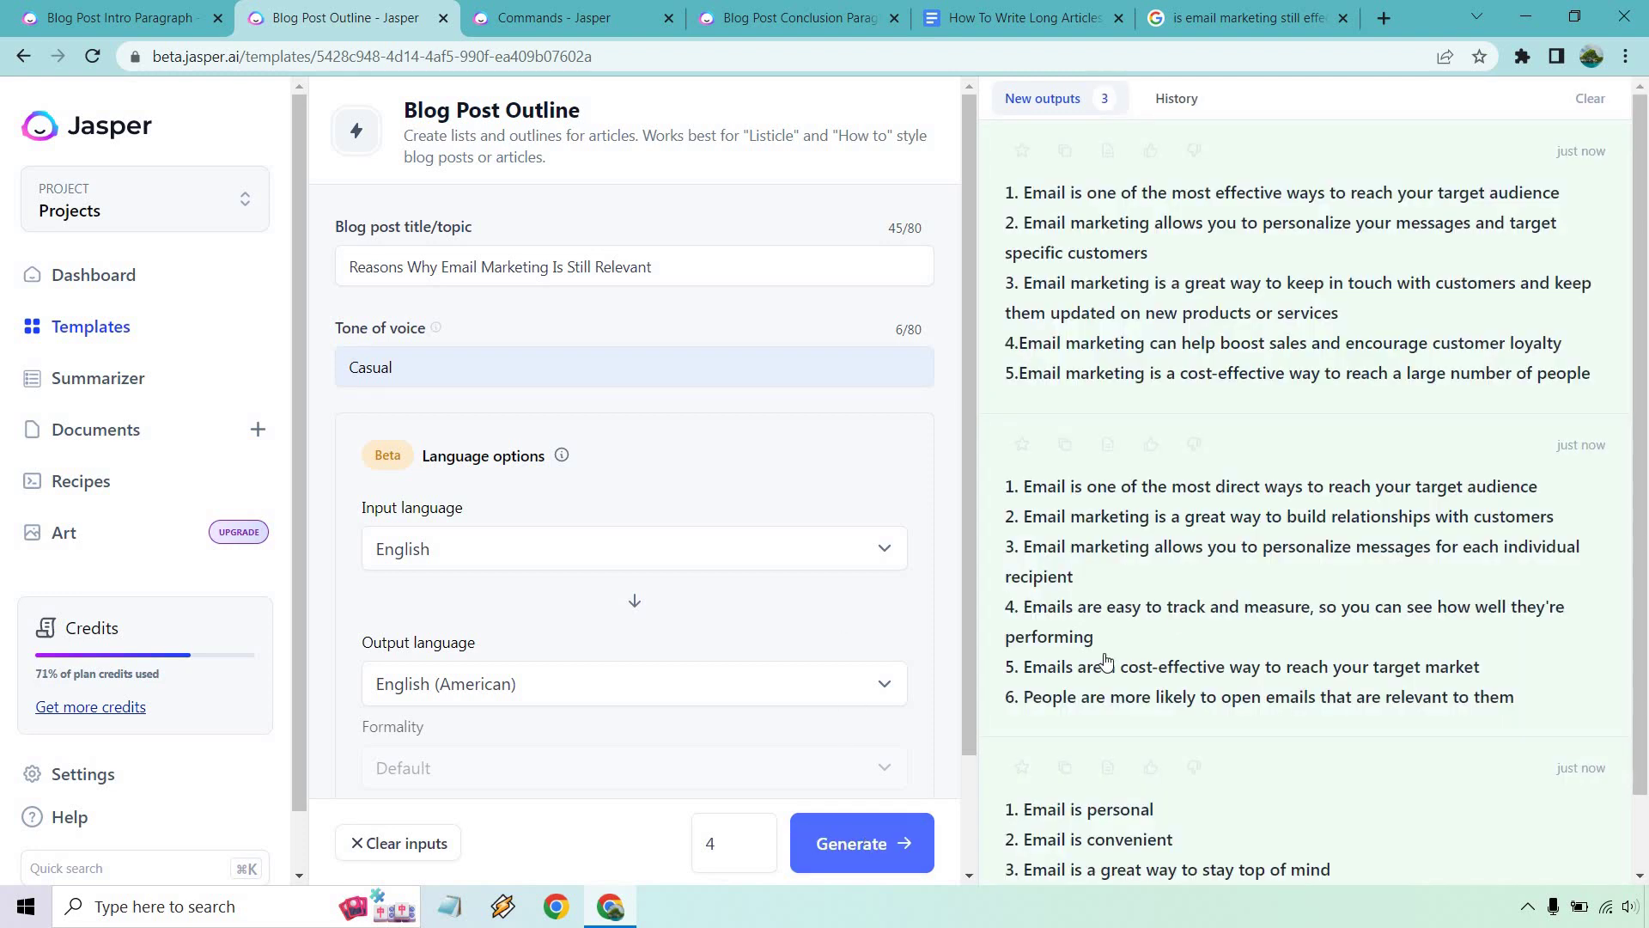
scroll(1346, 498, down, 1)
scroll(1374, 481, up, 1)
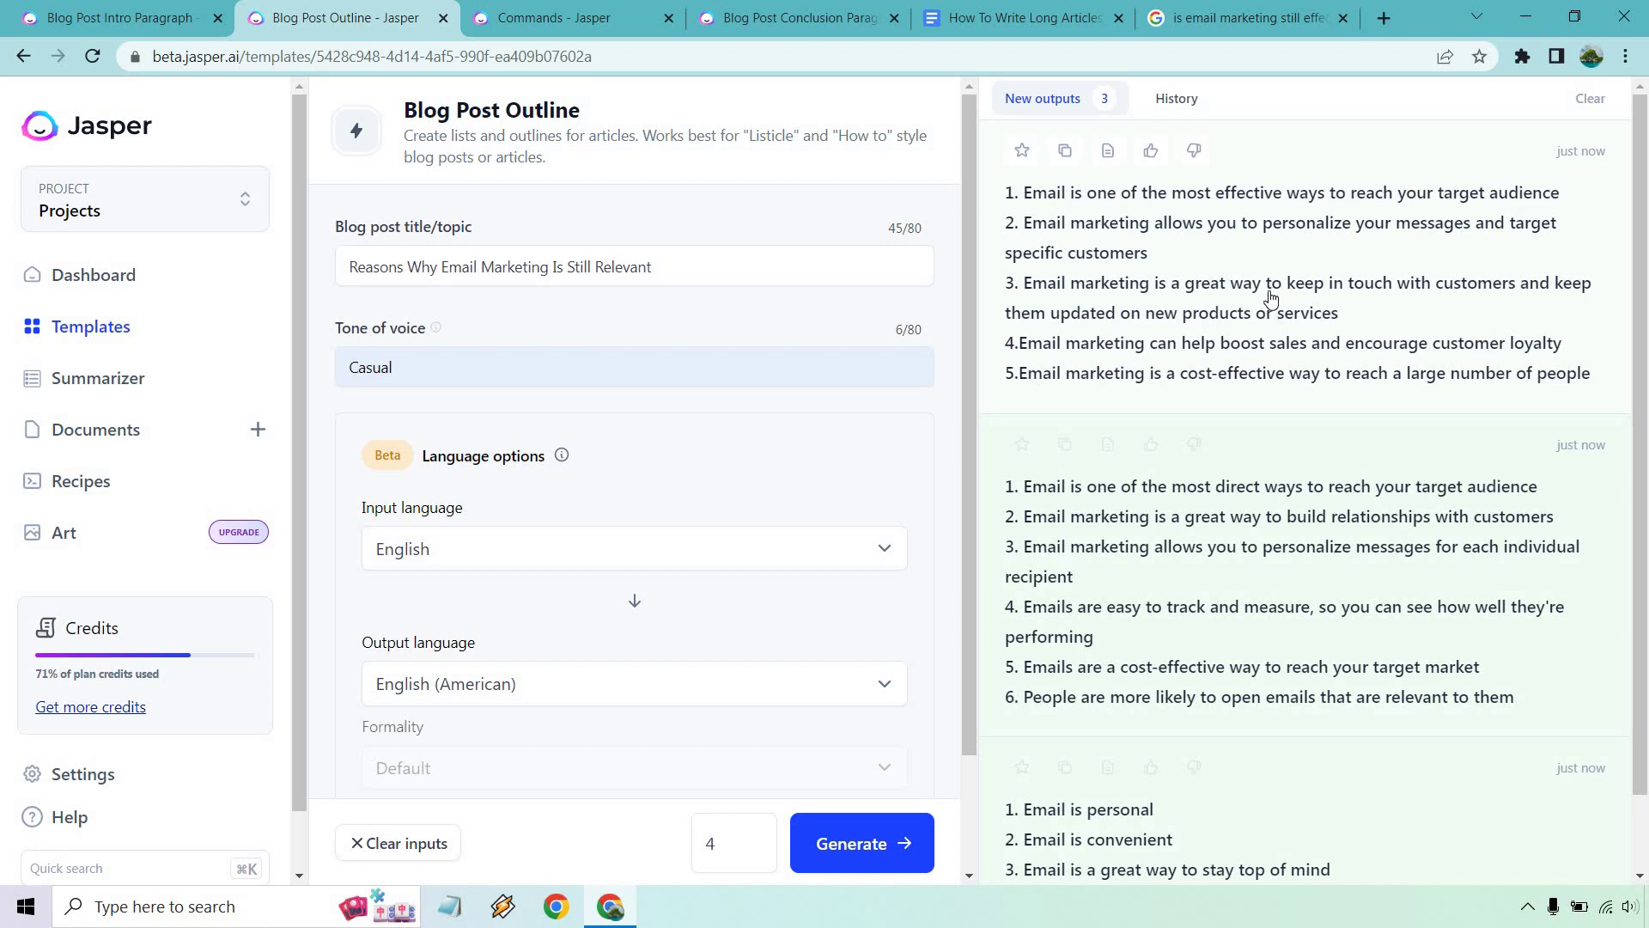
scroll(1347, 314, down, 1)
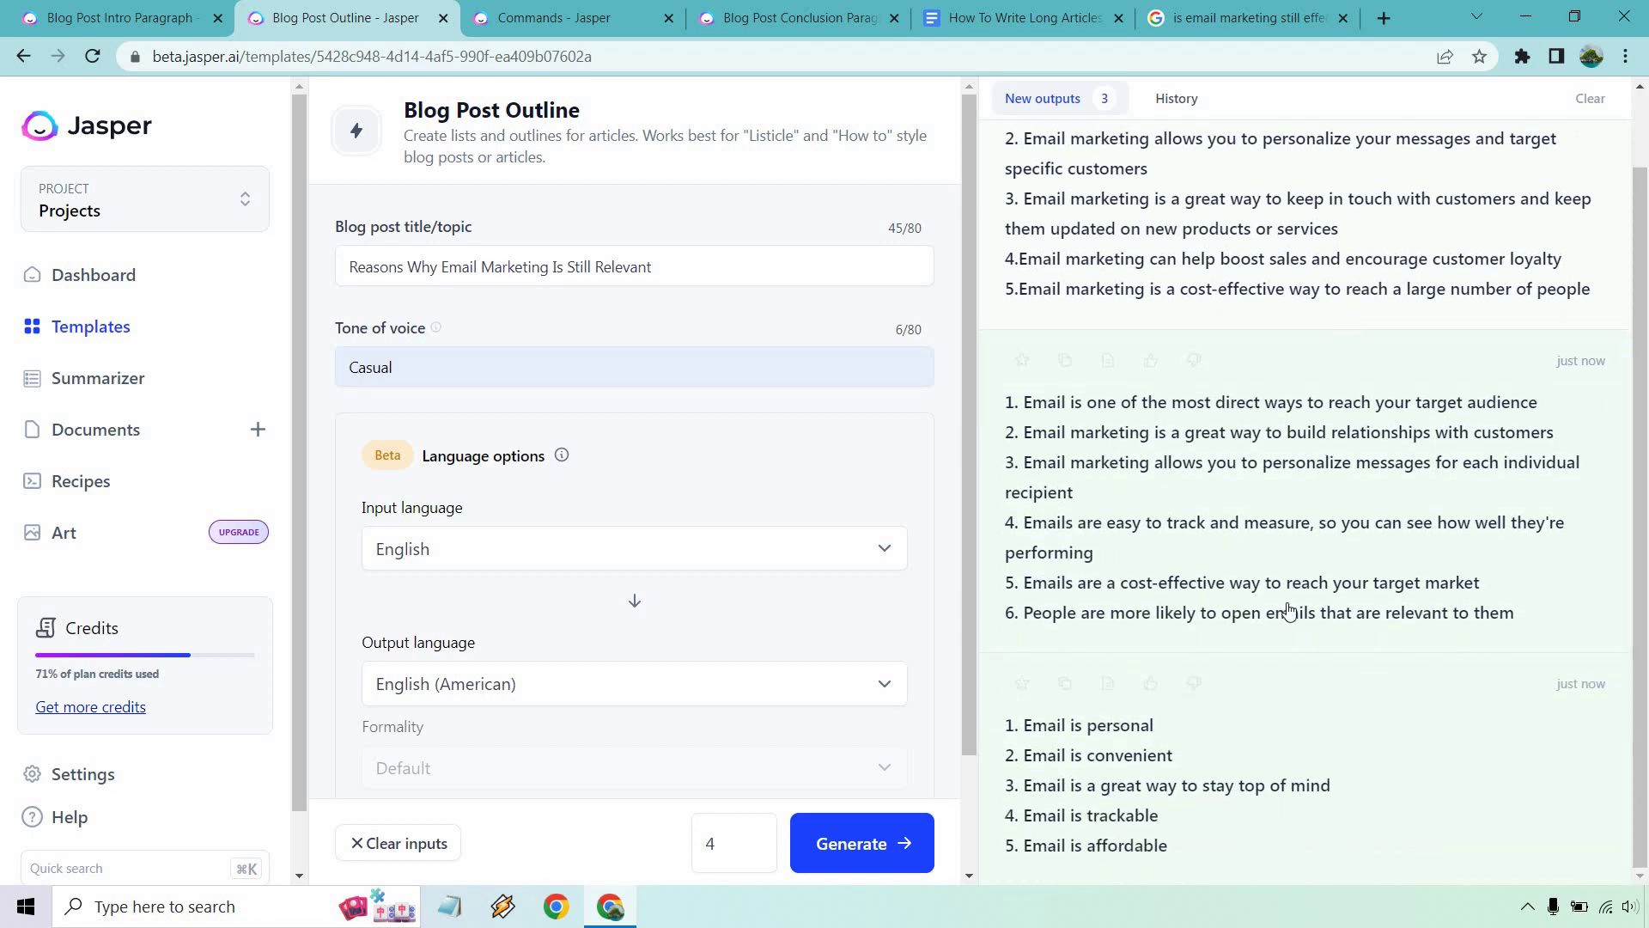
scroll(1301, 664, up, 1)
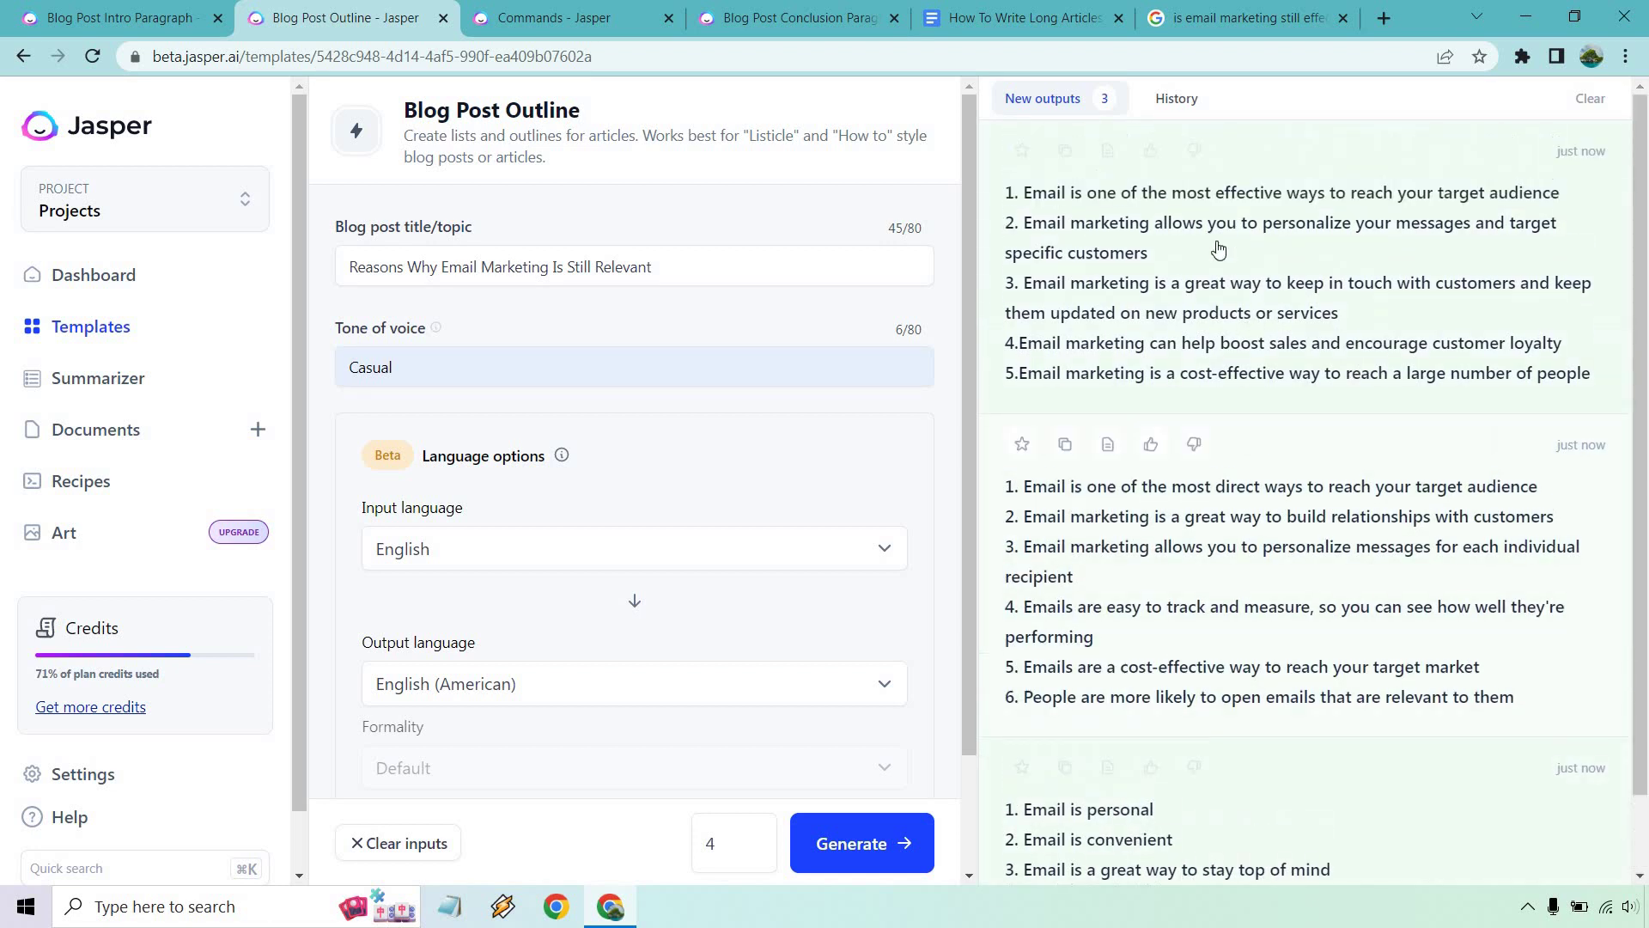
Paste the first outline below the intro, remove its numbering, and select the first point.
click(1067, 155)
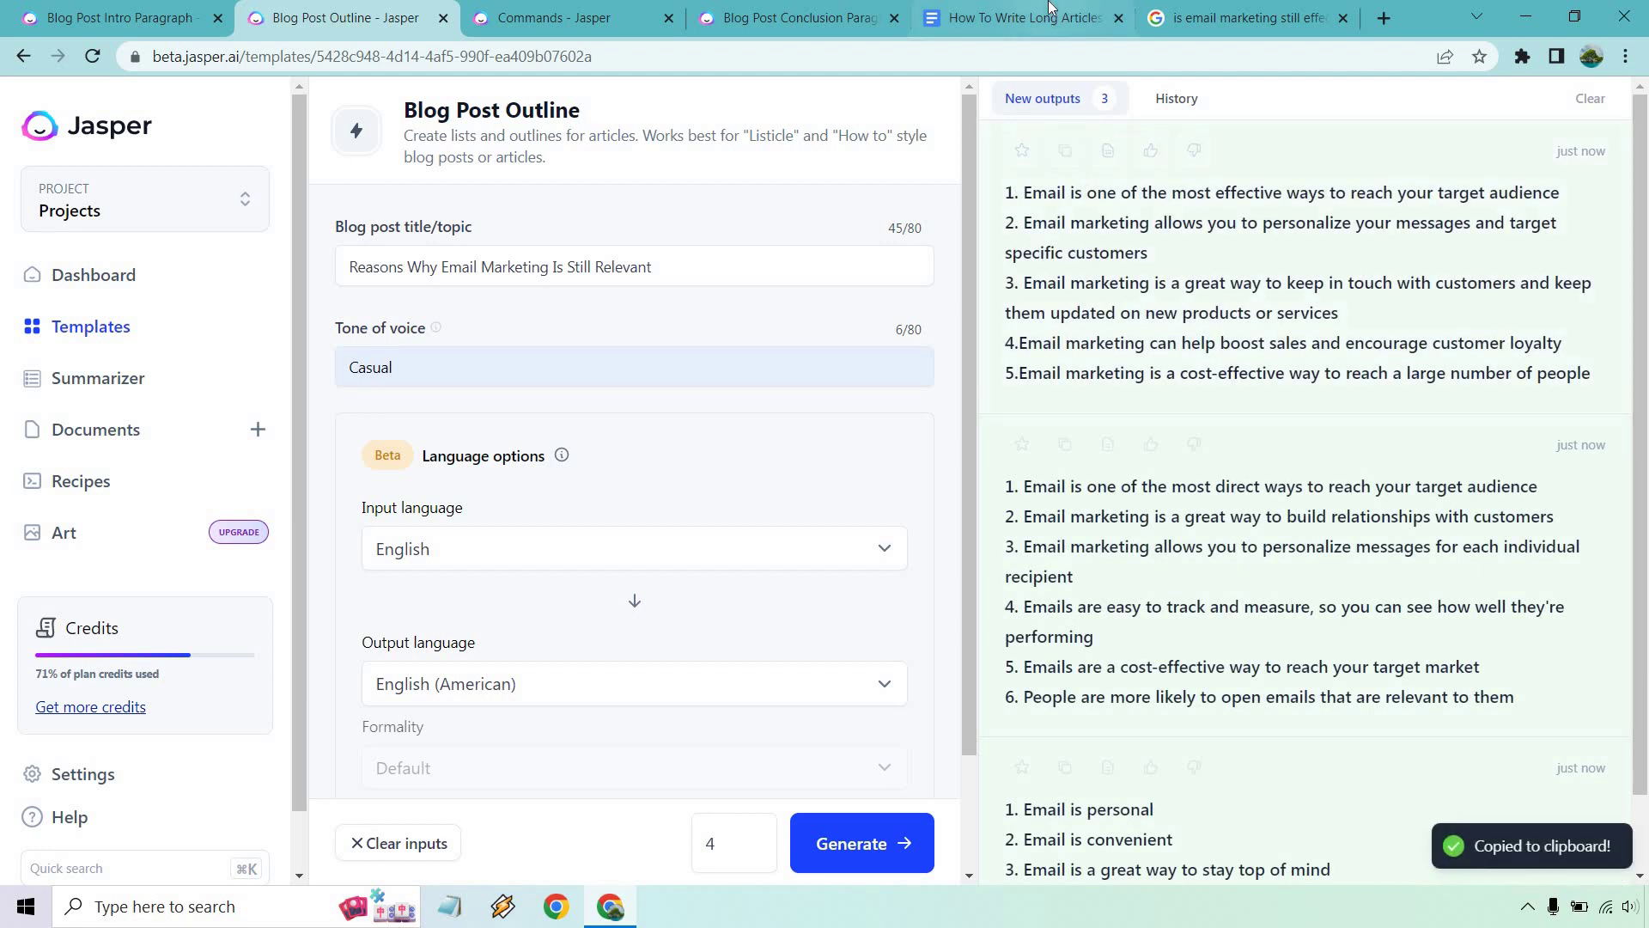
click(1022, 17)
key(ctrl+v)
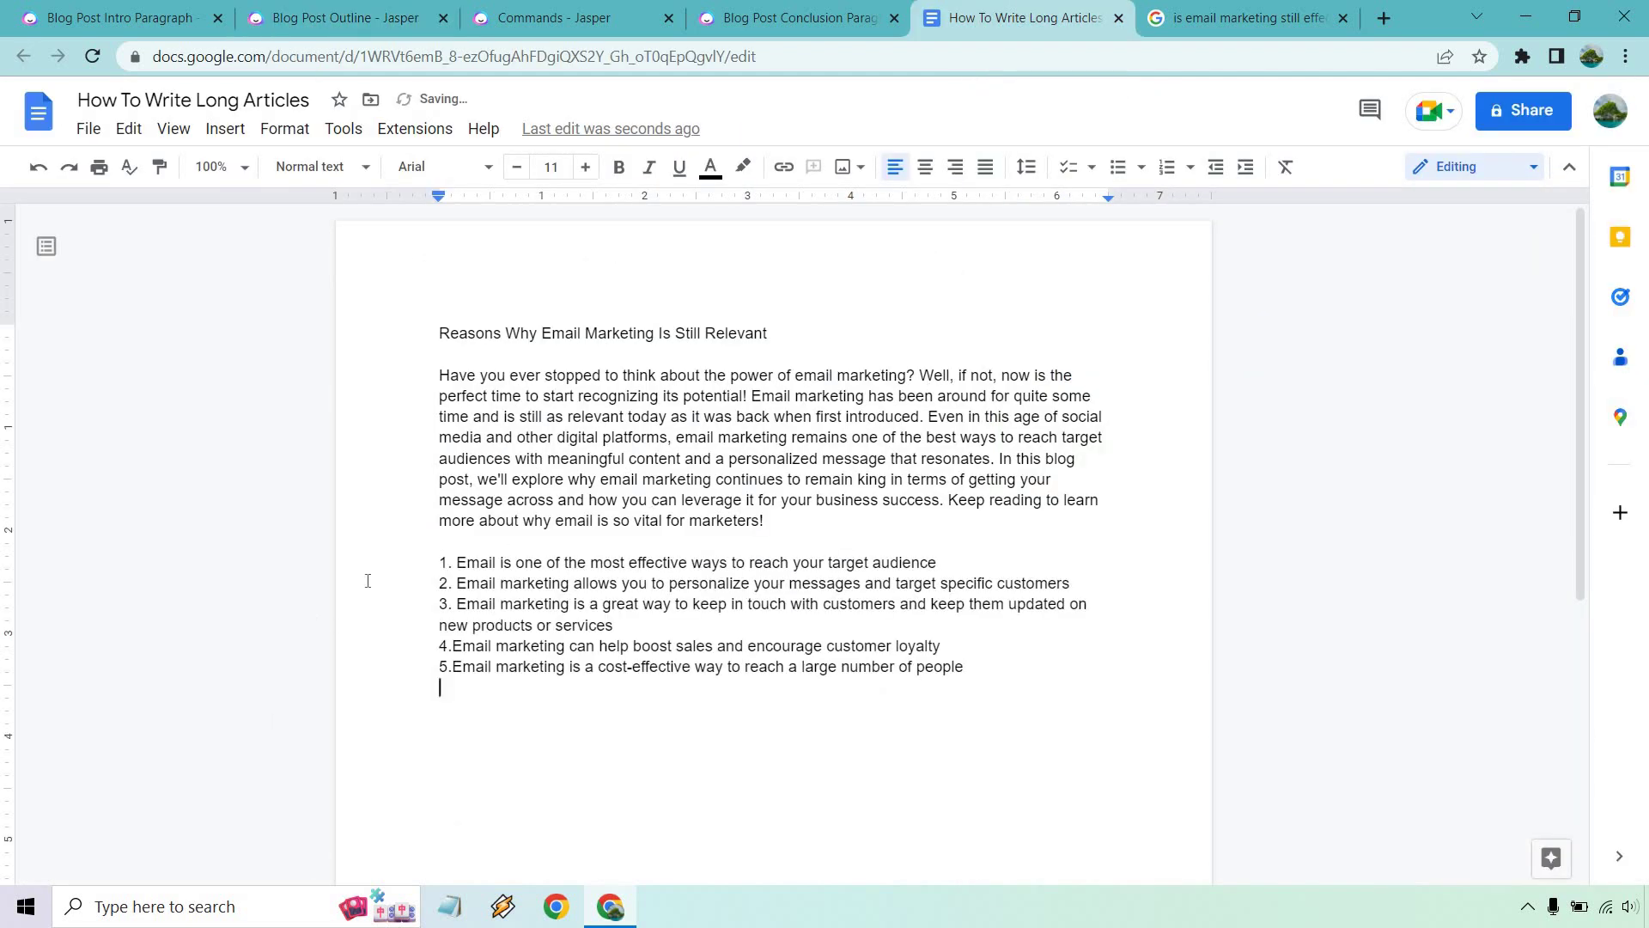
click(456, 563)
key(BackSpace)
key(BackSpace)
key(BackSpace)
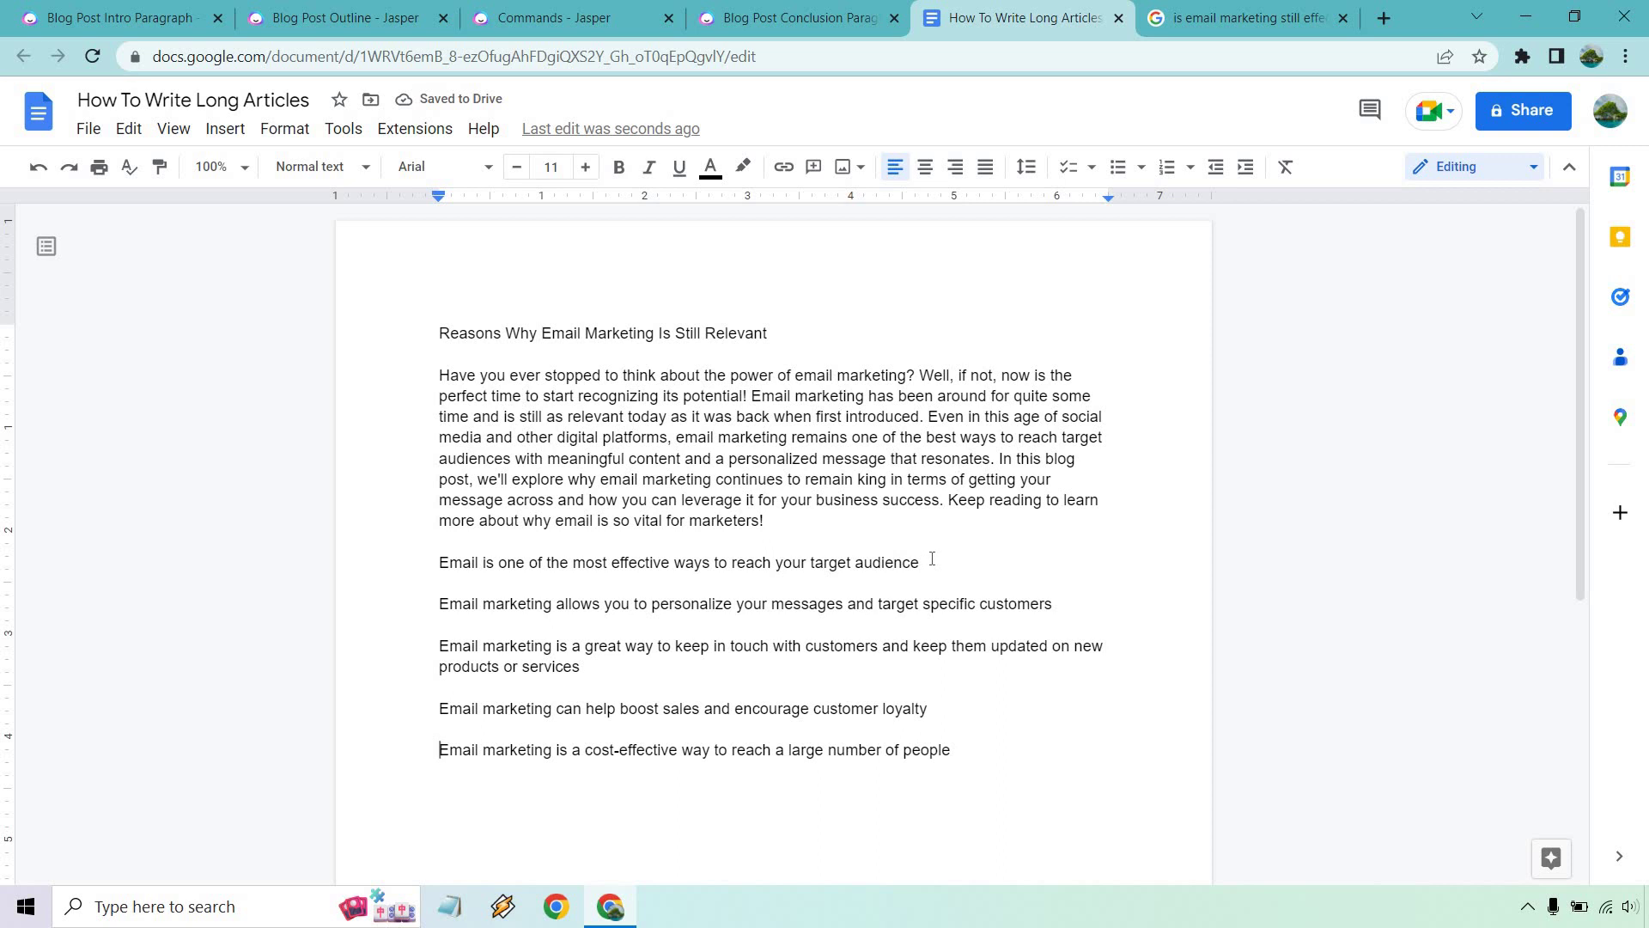
drag(932, 559, 446, 573)
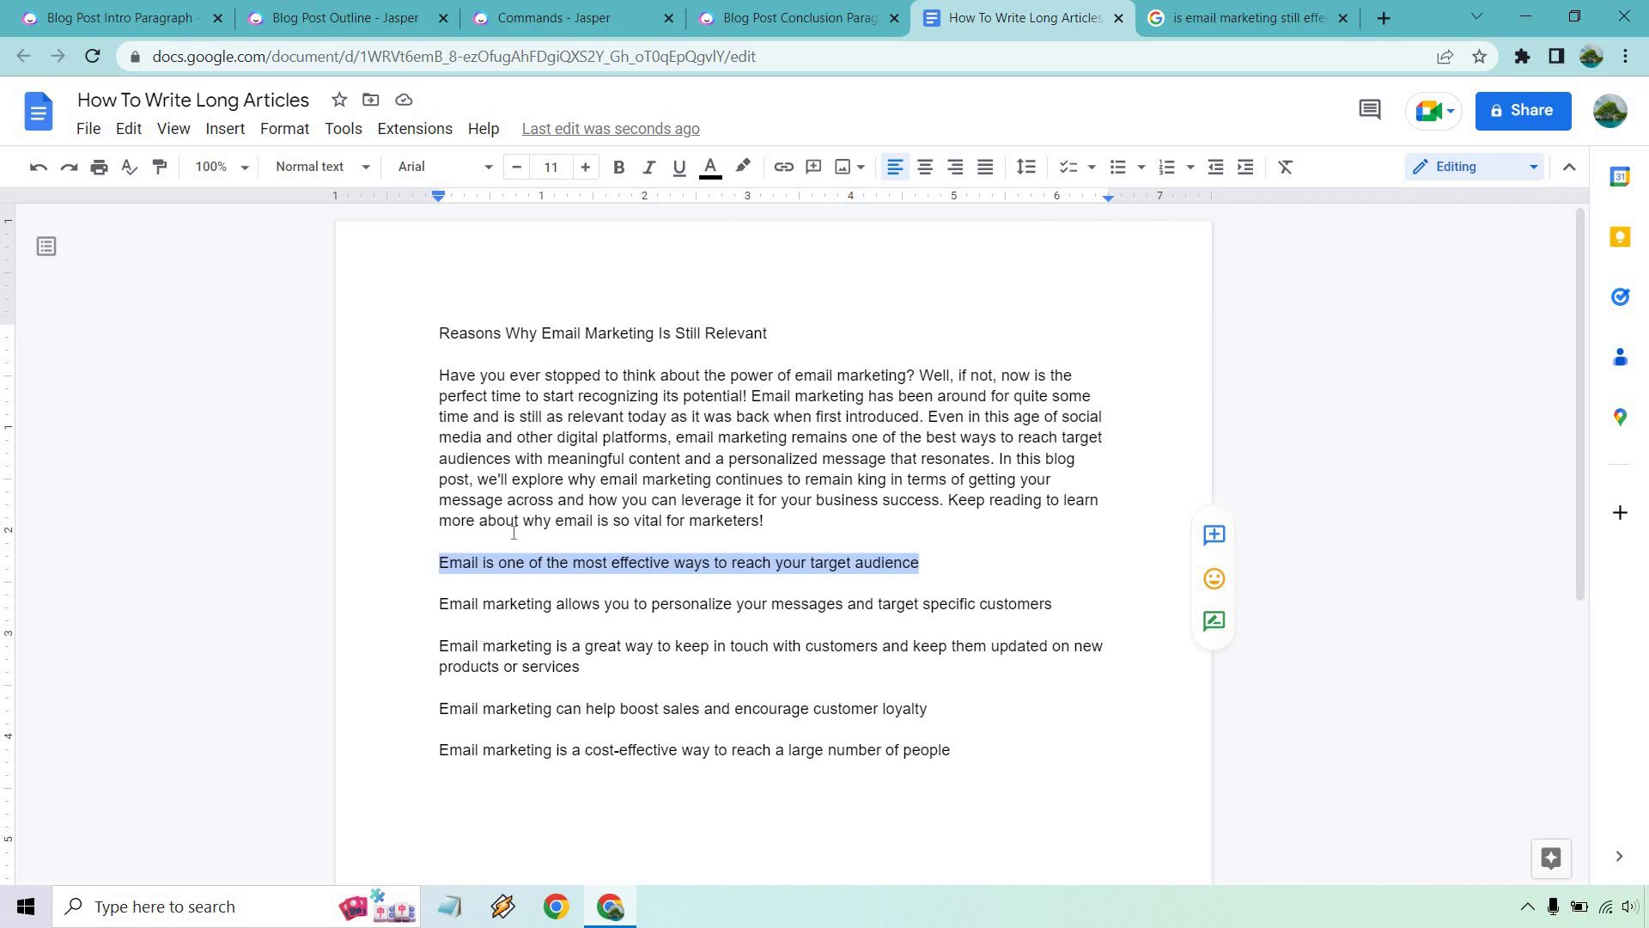
Run the command 'Write a few paragraphs about why email is one of the most effective ways to reach your target audience'.
click(574, 13)
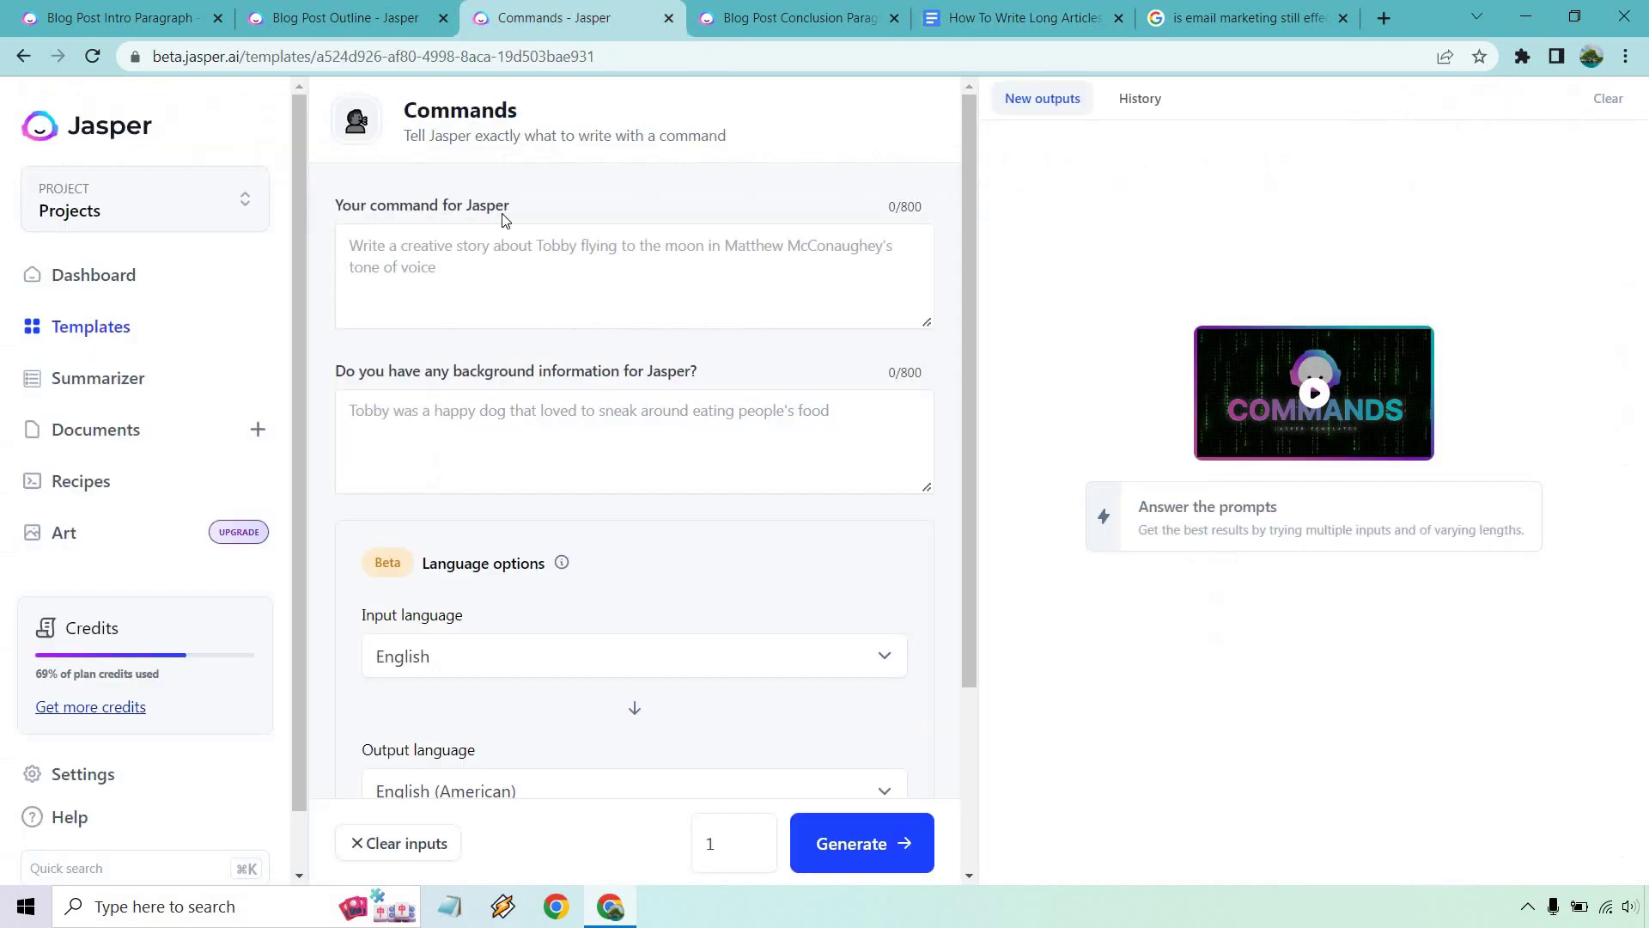
click(476, 256)
key(ctrl+v)
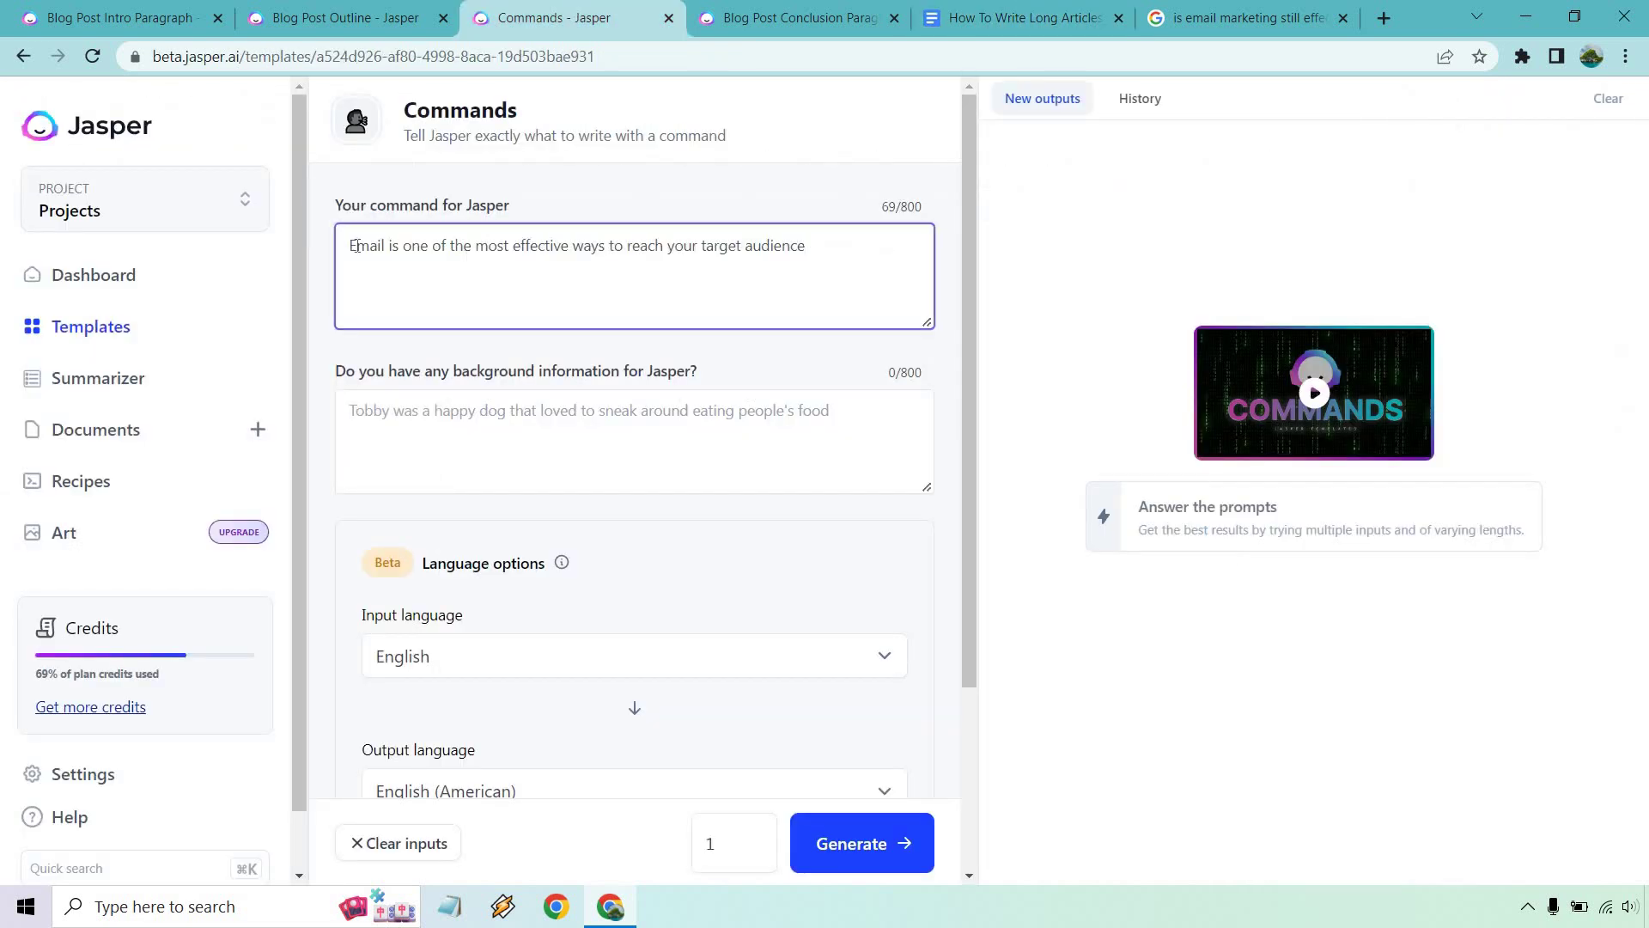
text(Write a fe)
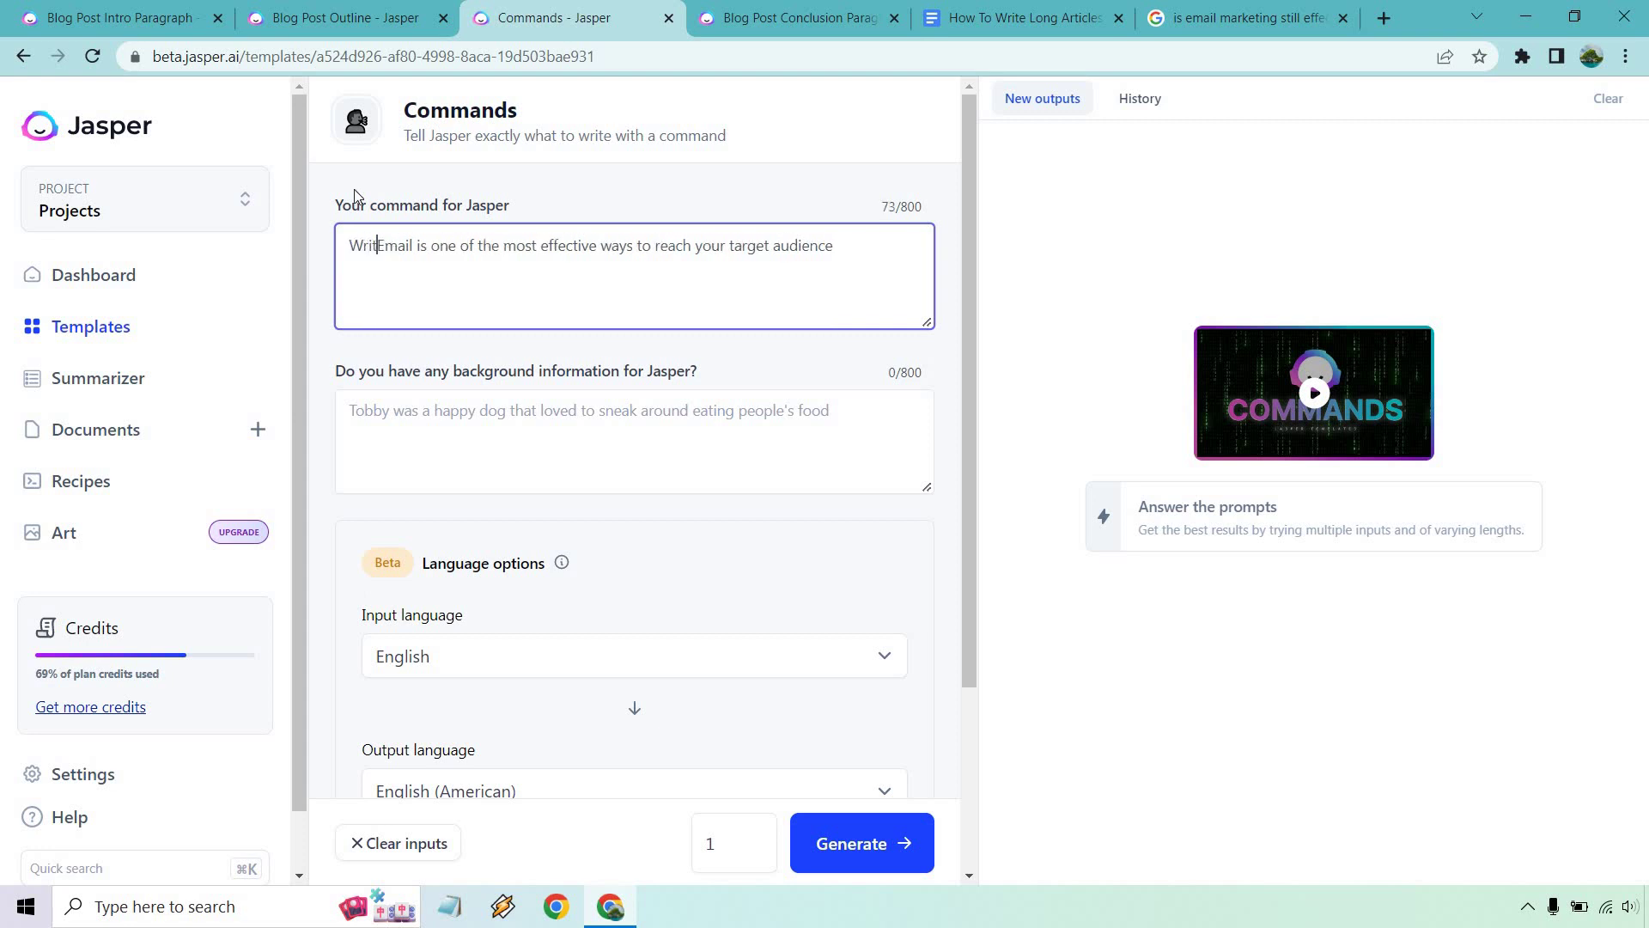
text(w paragraphs about why)
key(Delete)
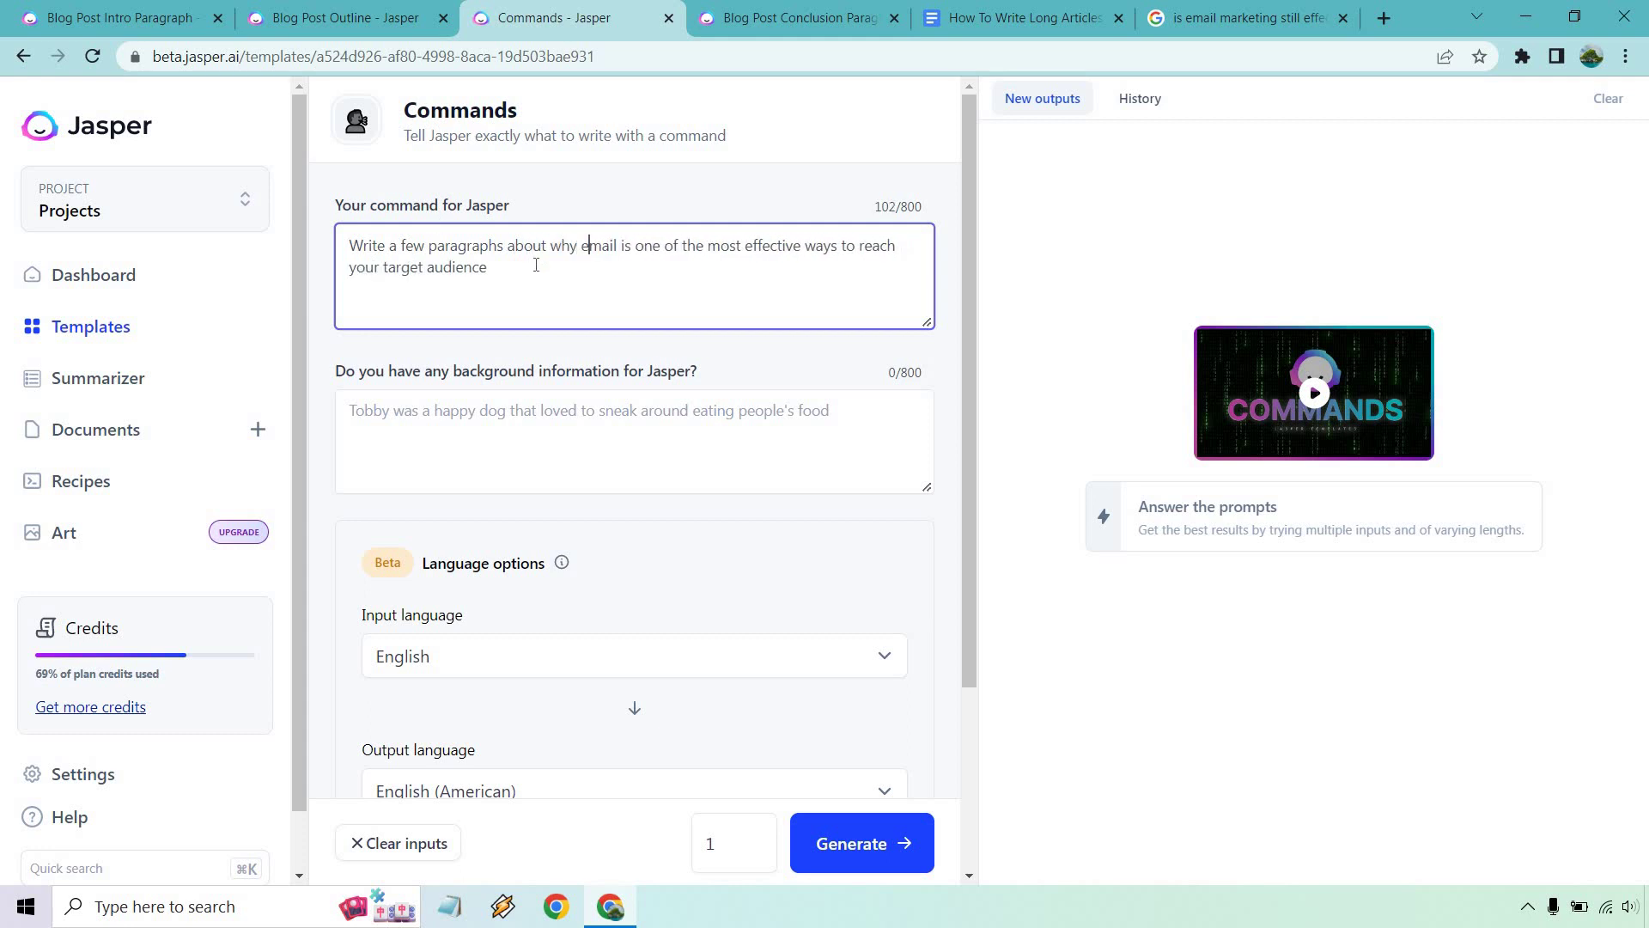
click(858, 859)
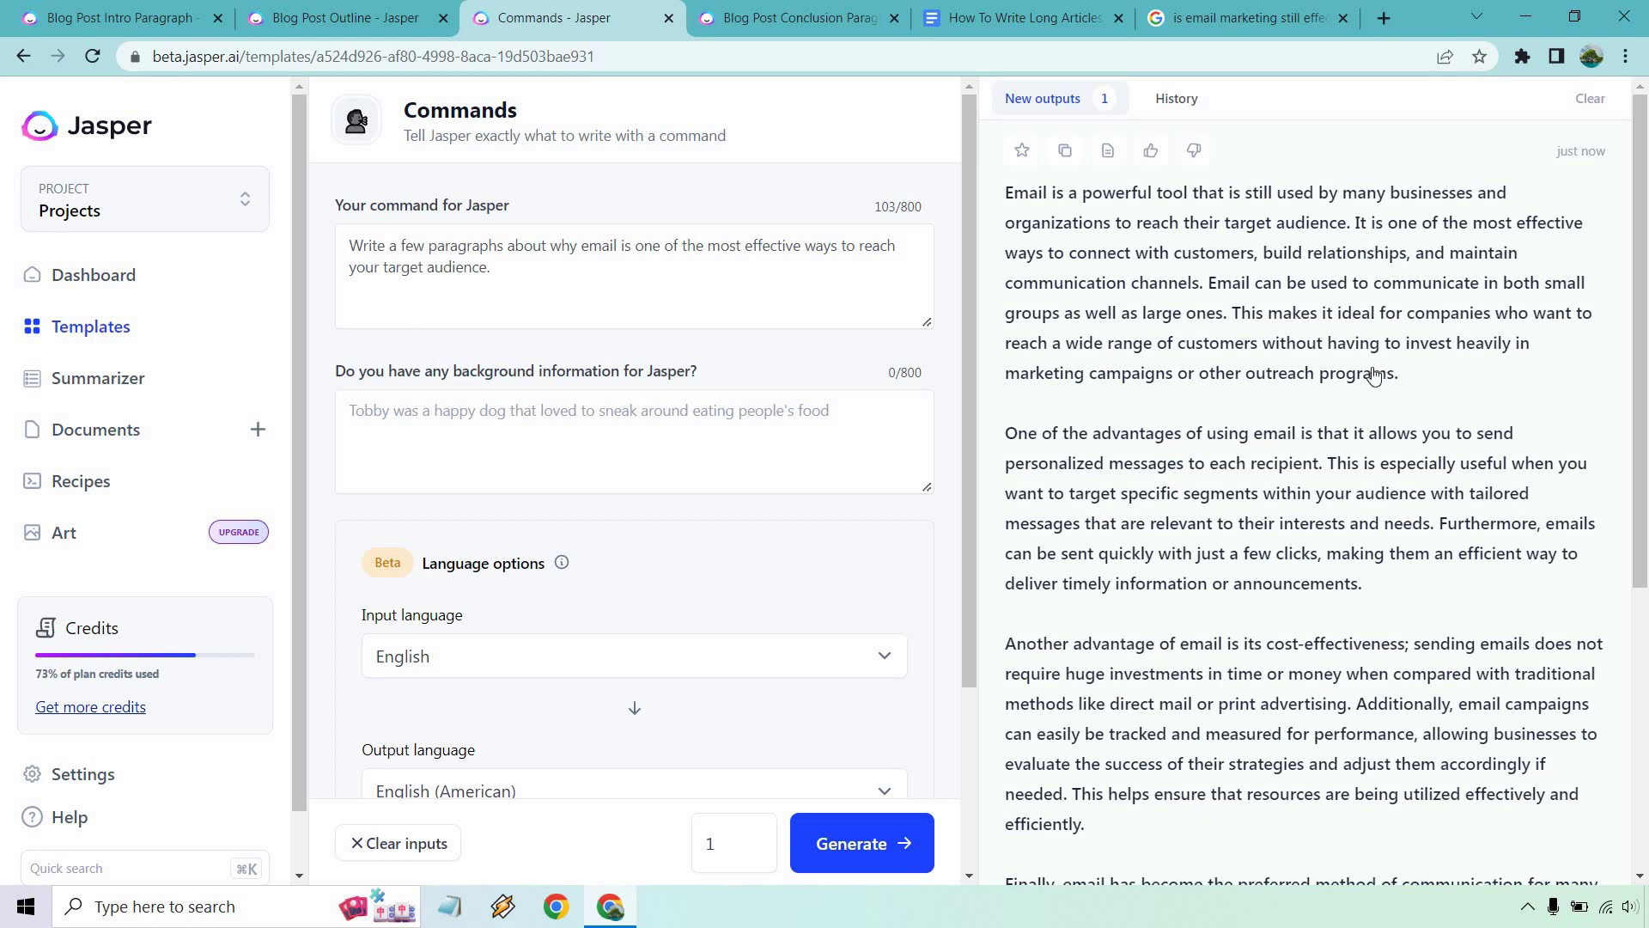
scroll(1374, 375, down, 1)
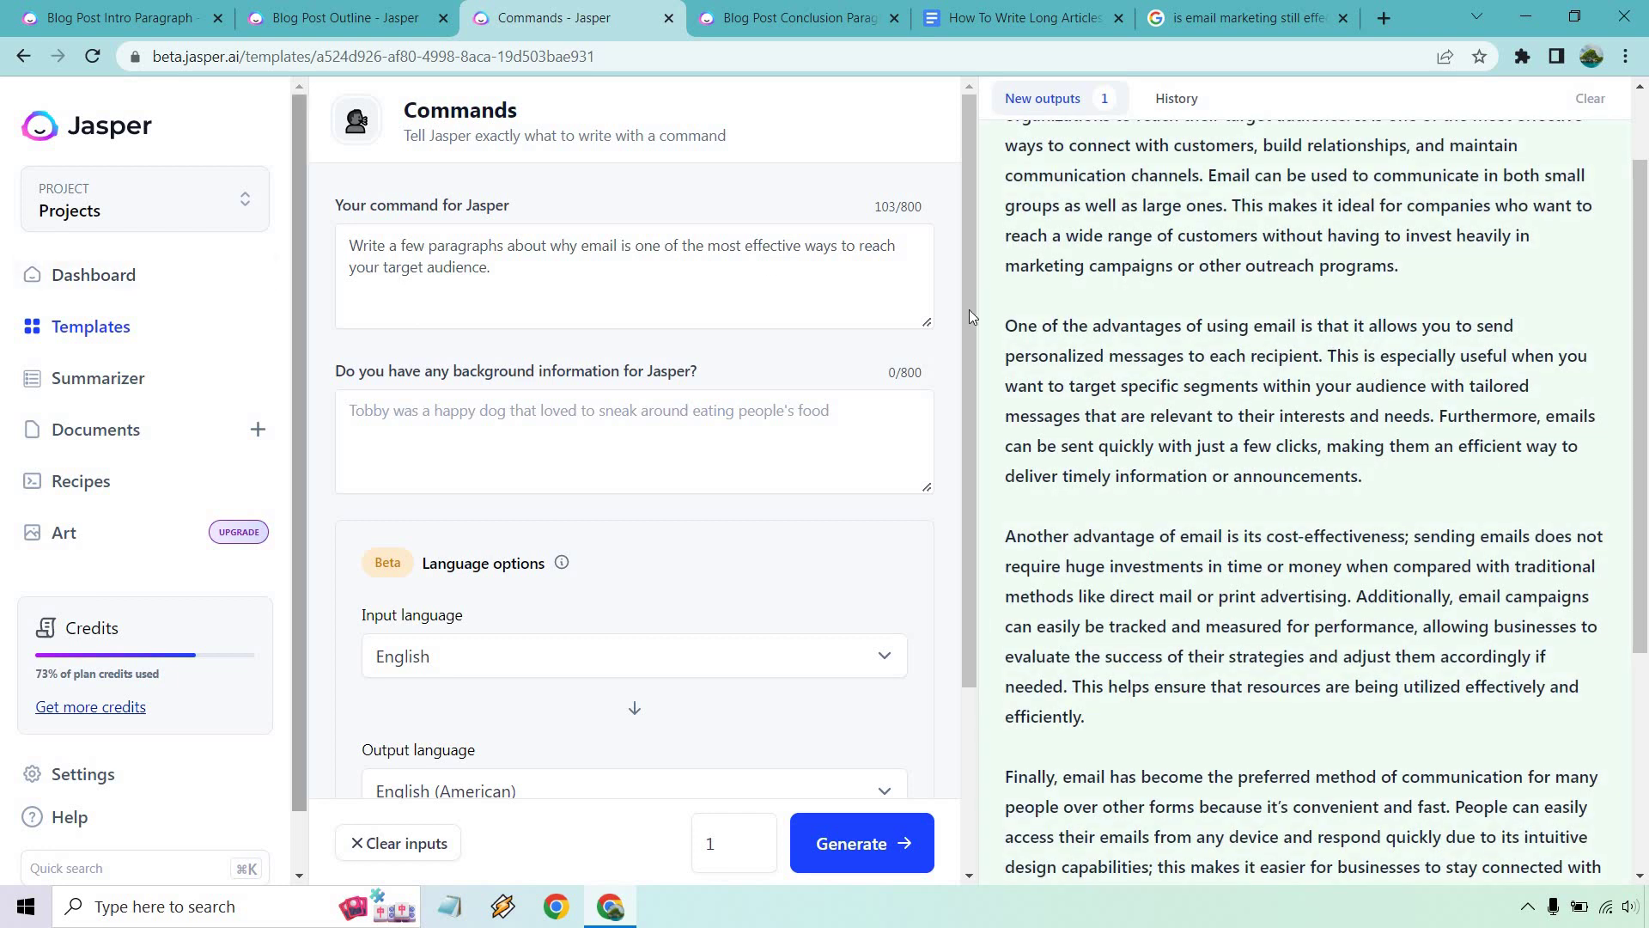
scroll(1372, 354, down, 1)
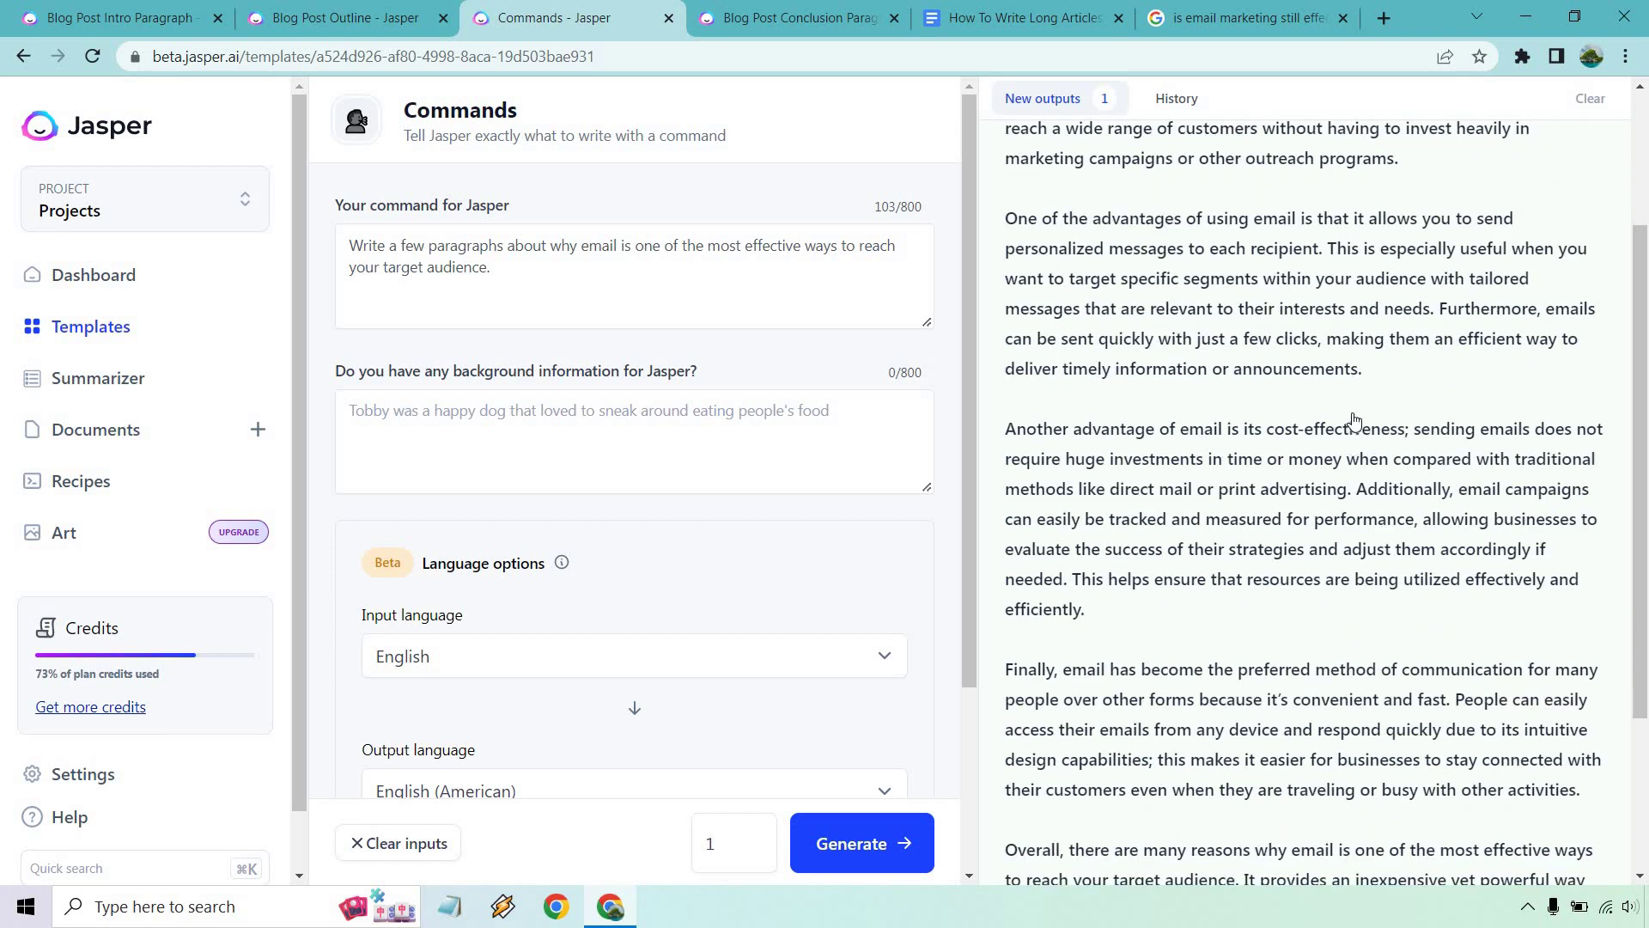
scroll(1355, 403, down, 2)
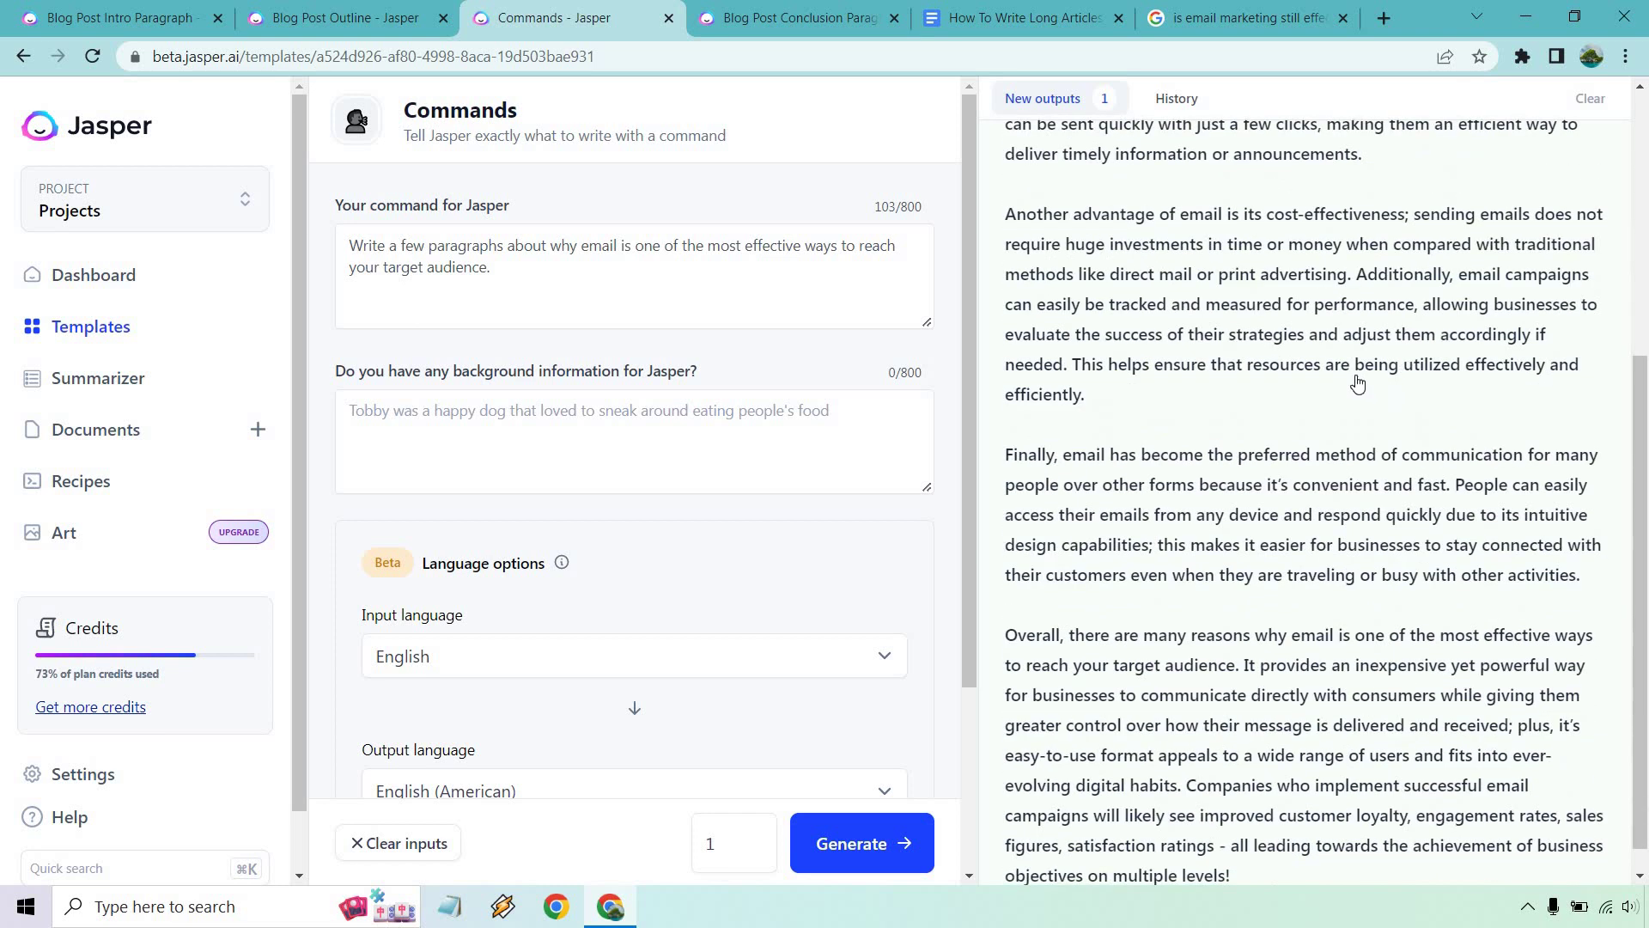
scroll(1357, 384, down, 1)
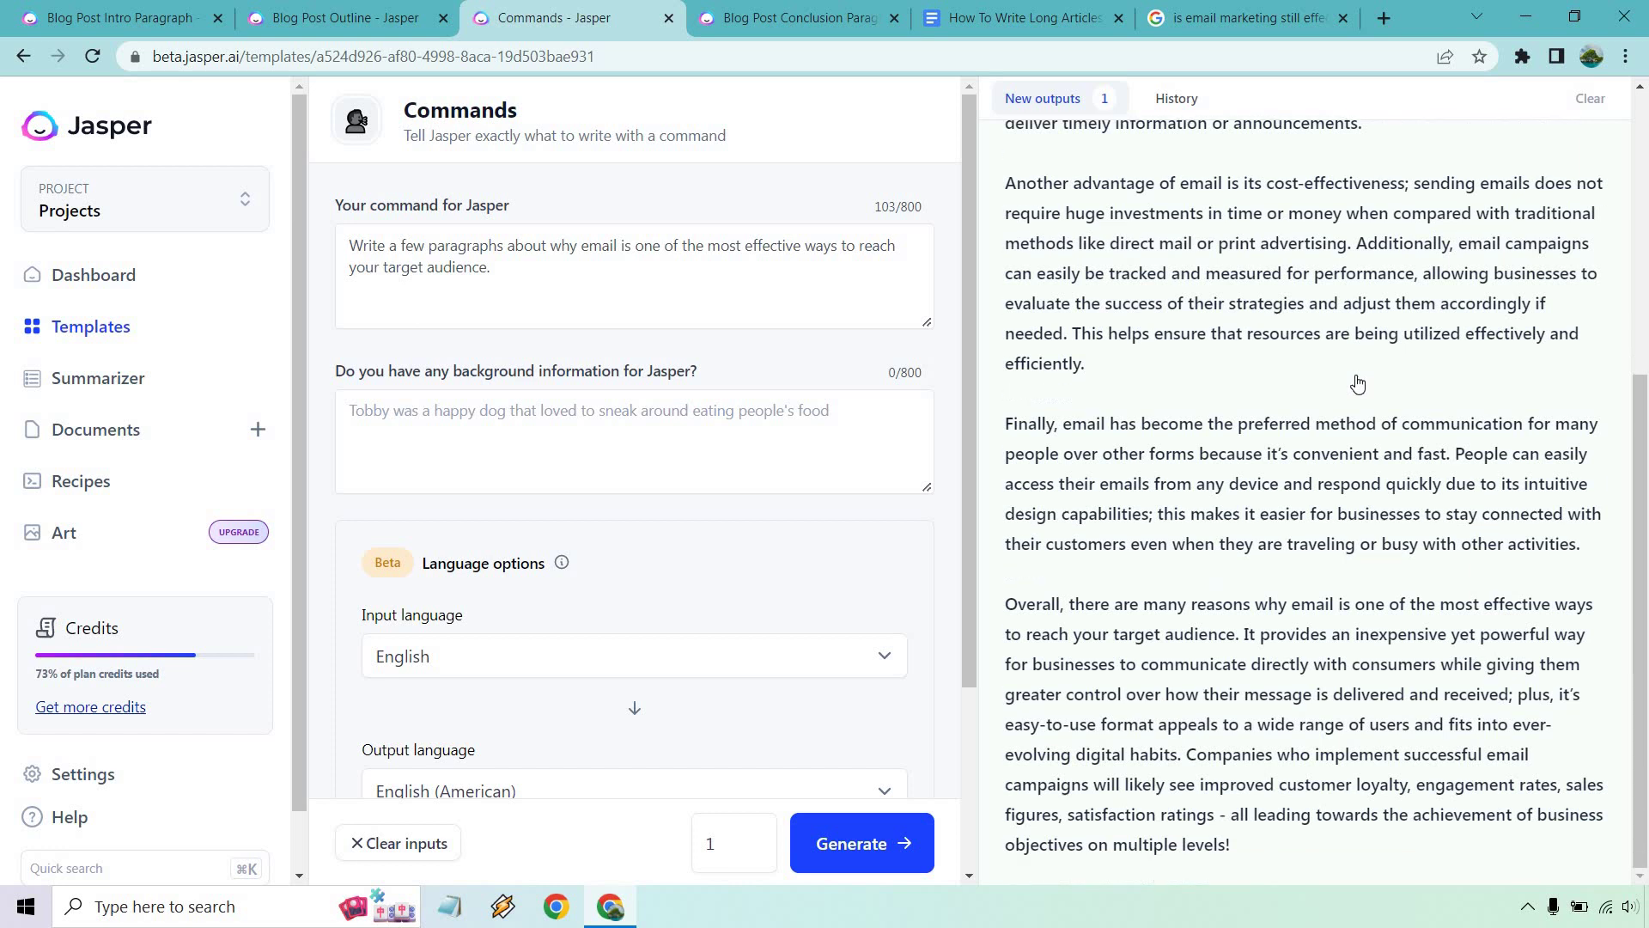
scroll(1345, 462, up, 3)
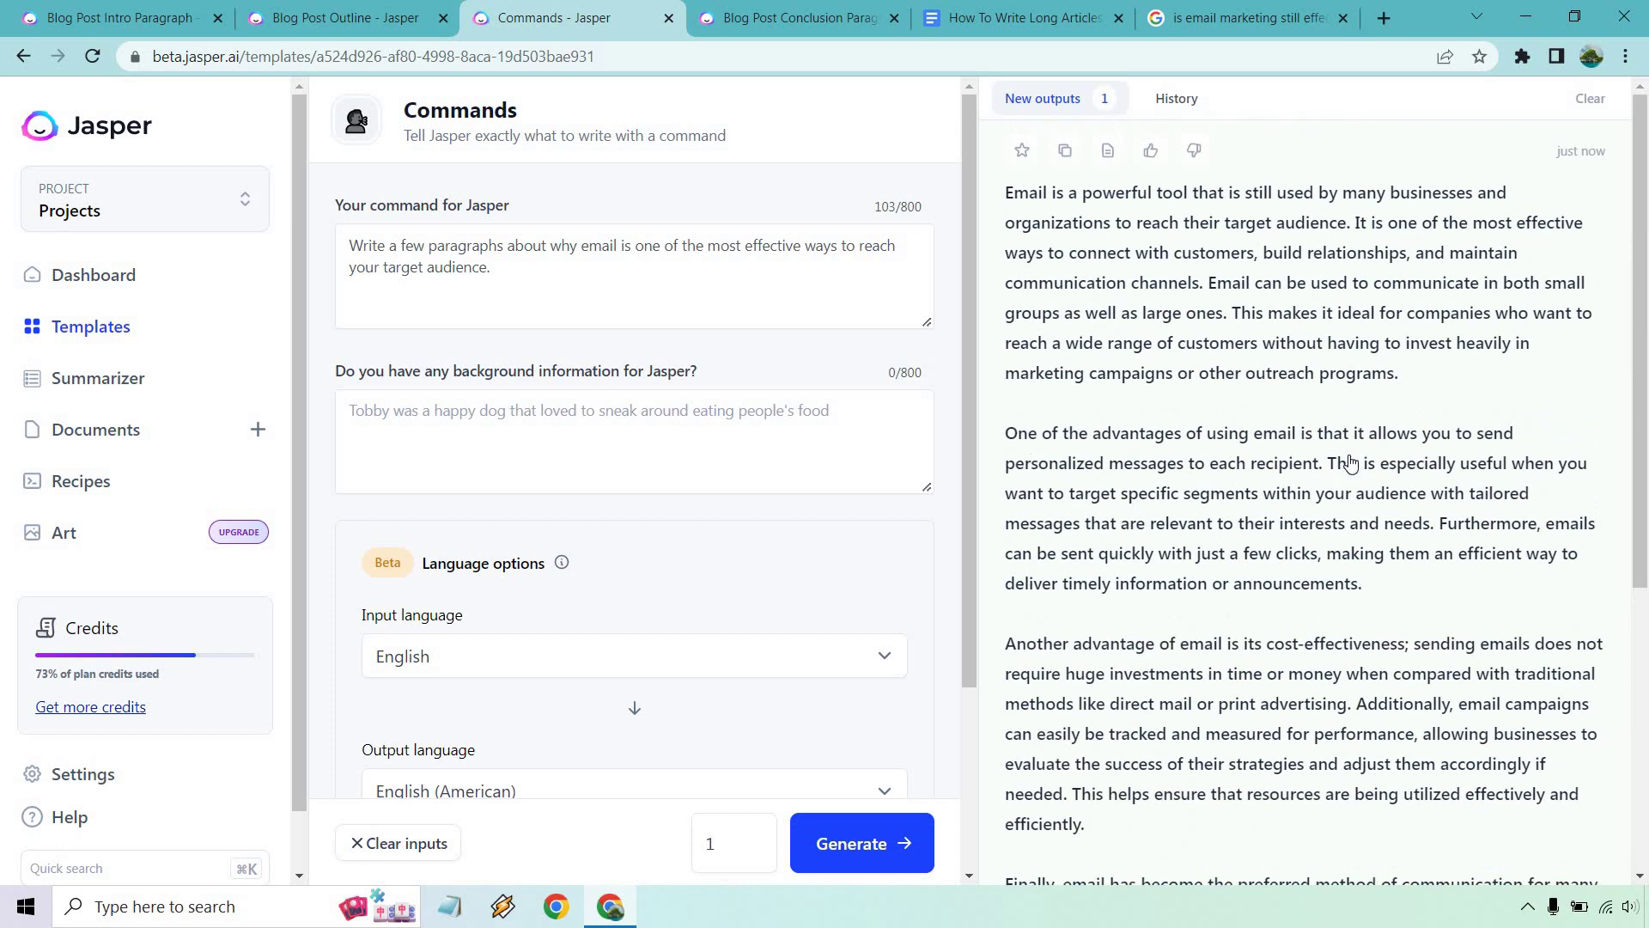
scroll(1345, 464, down, 1)
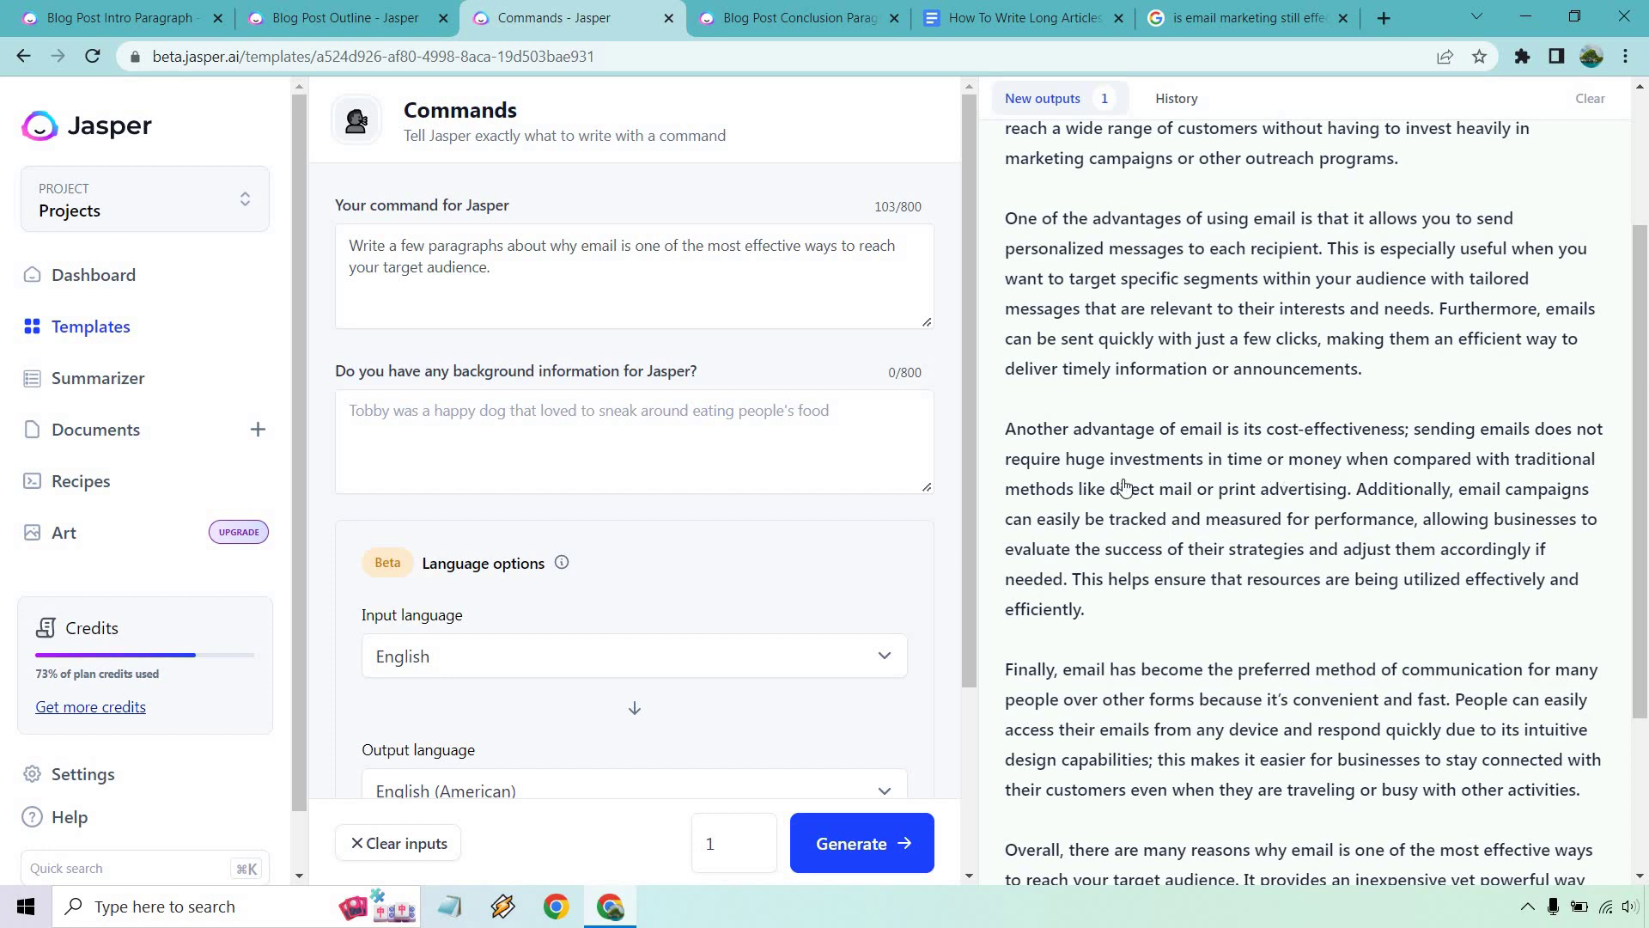
scroll(1125, 488, up, 3)
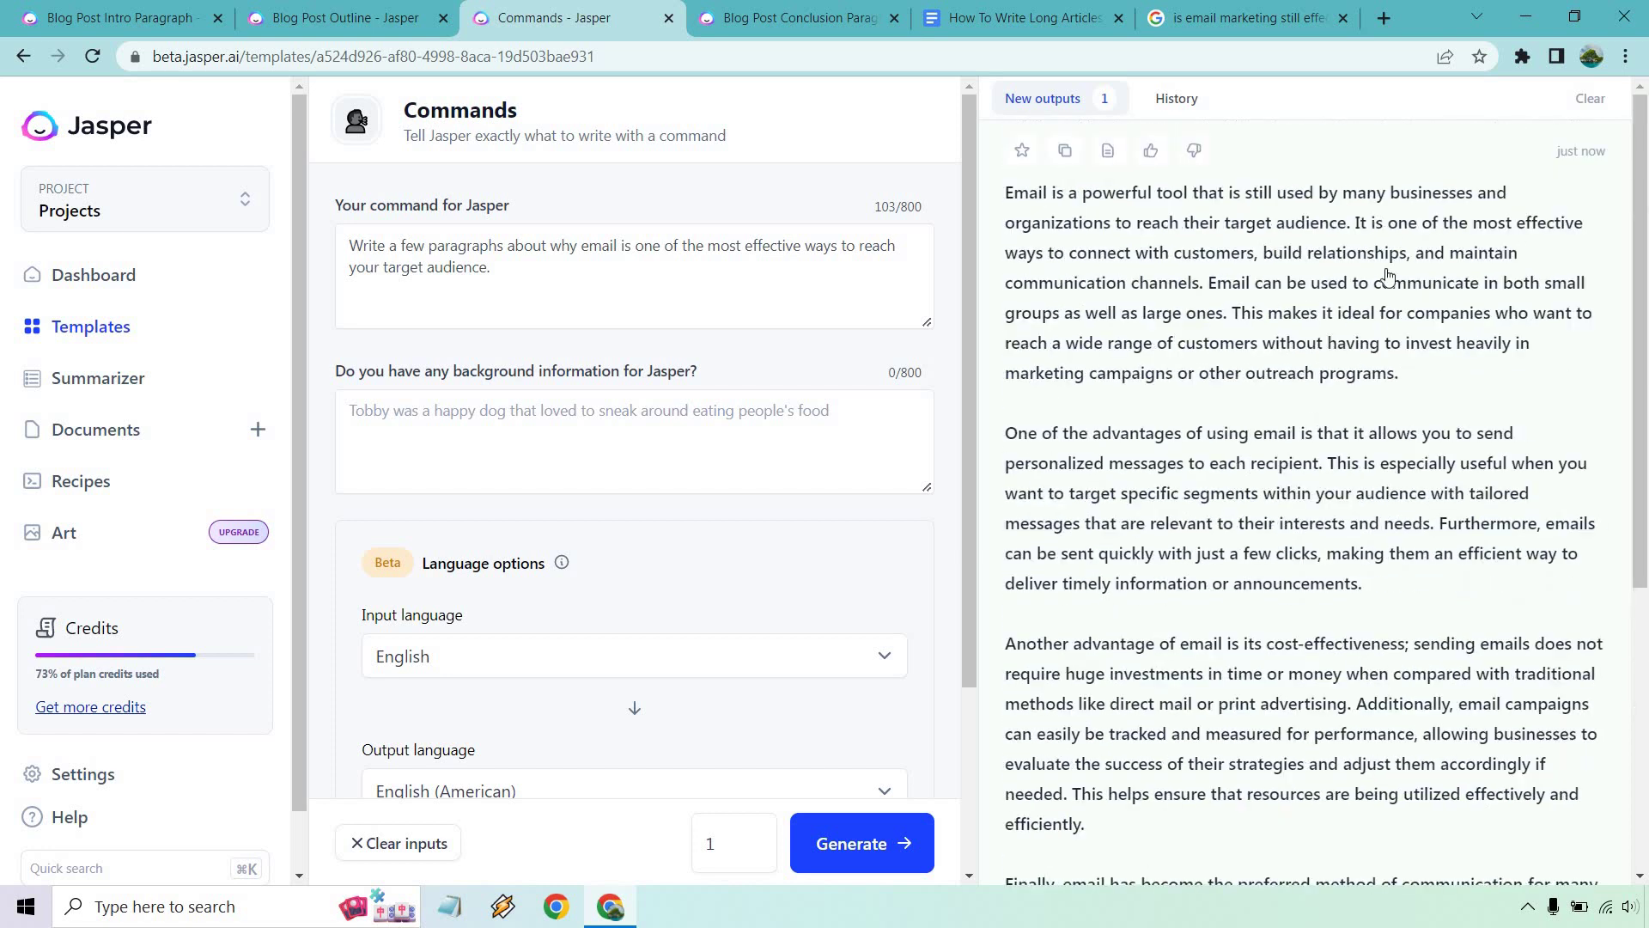
Paste the generated paragraphs under the first point and delete the 'Another advantage' paragraph.
click(1065, 151)
click(1022, 18)
click(949, 565)
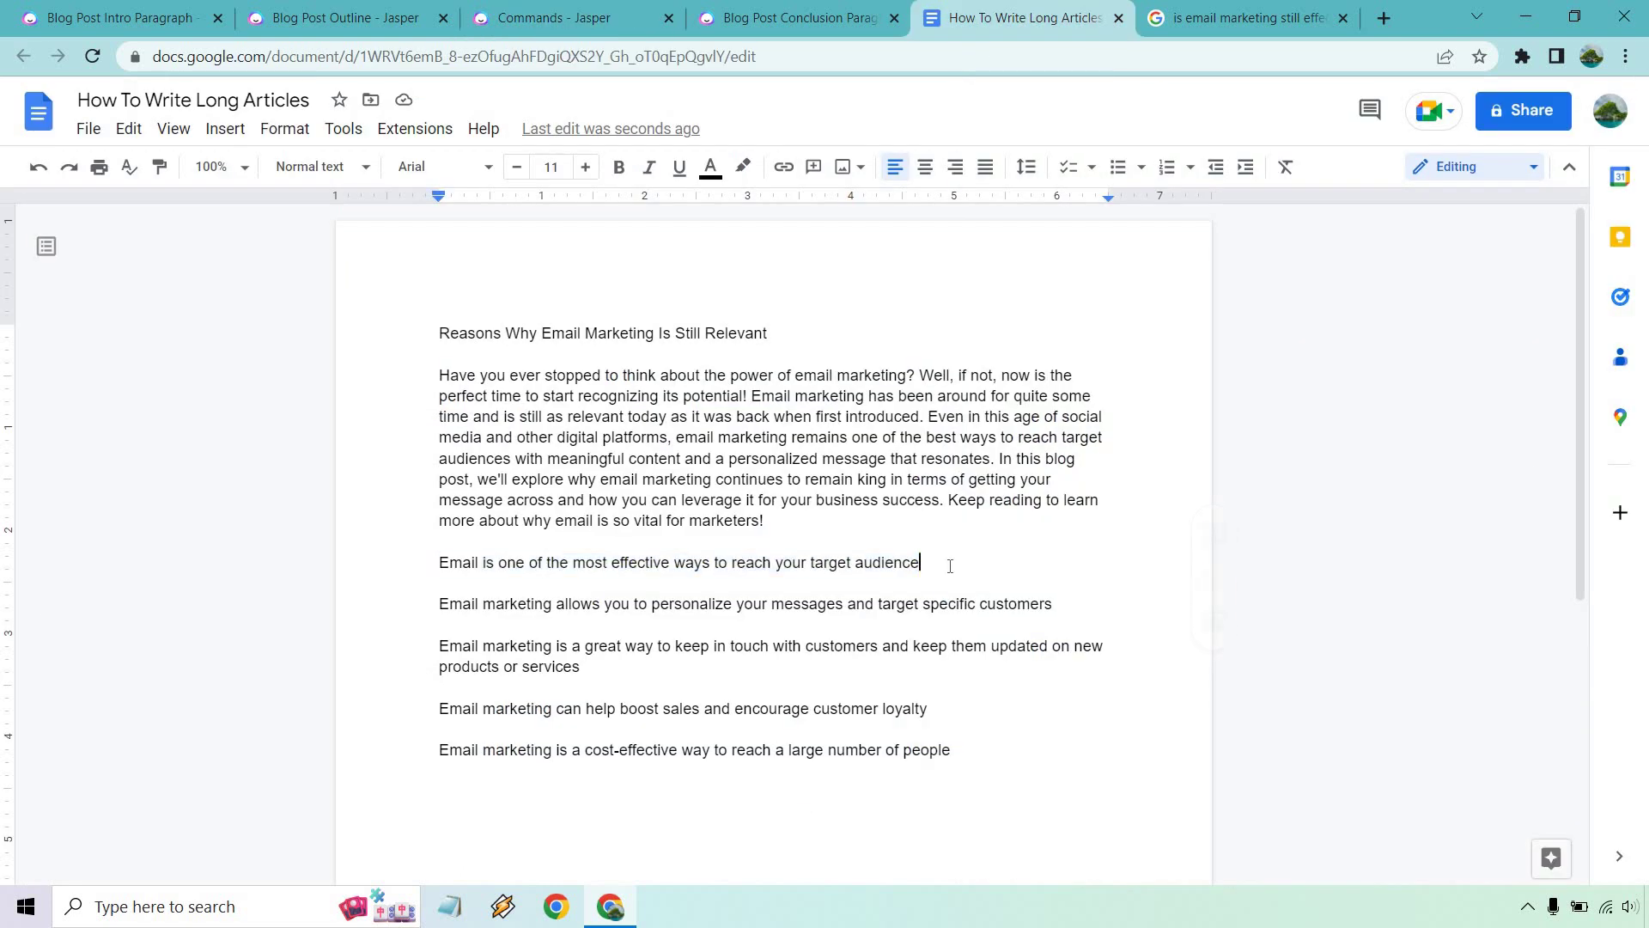
key(Return)
key(ctrl+v)
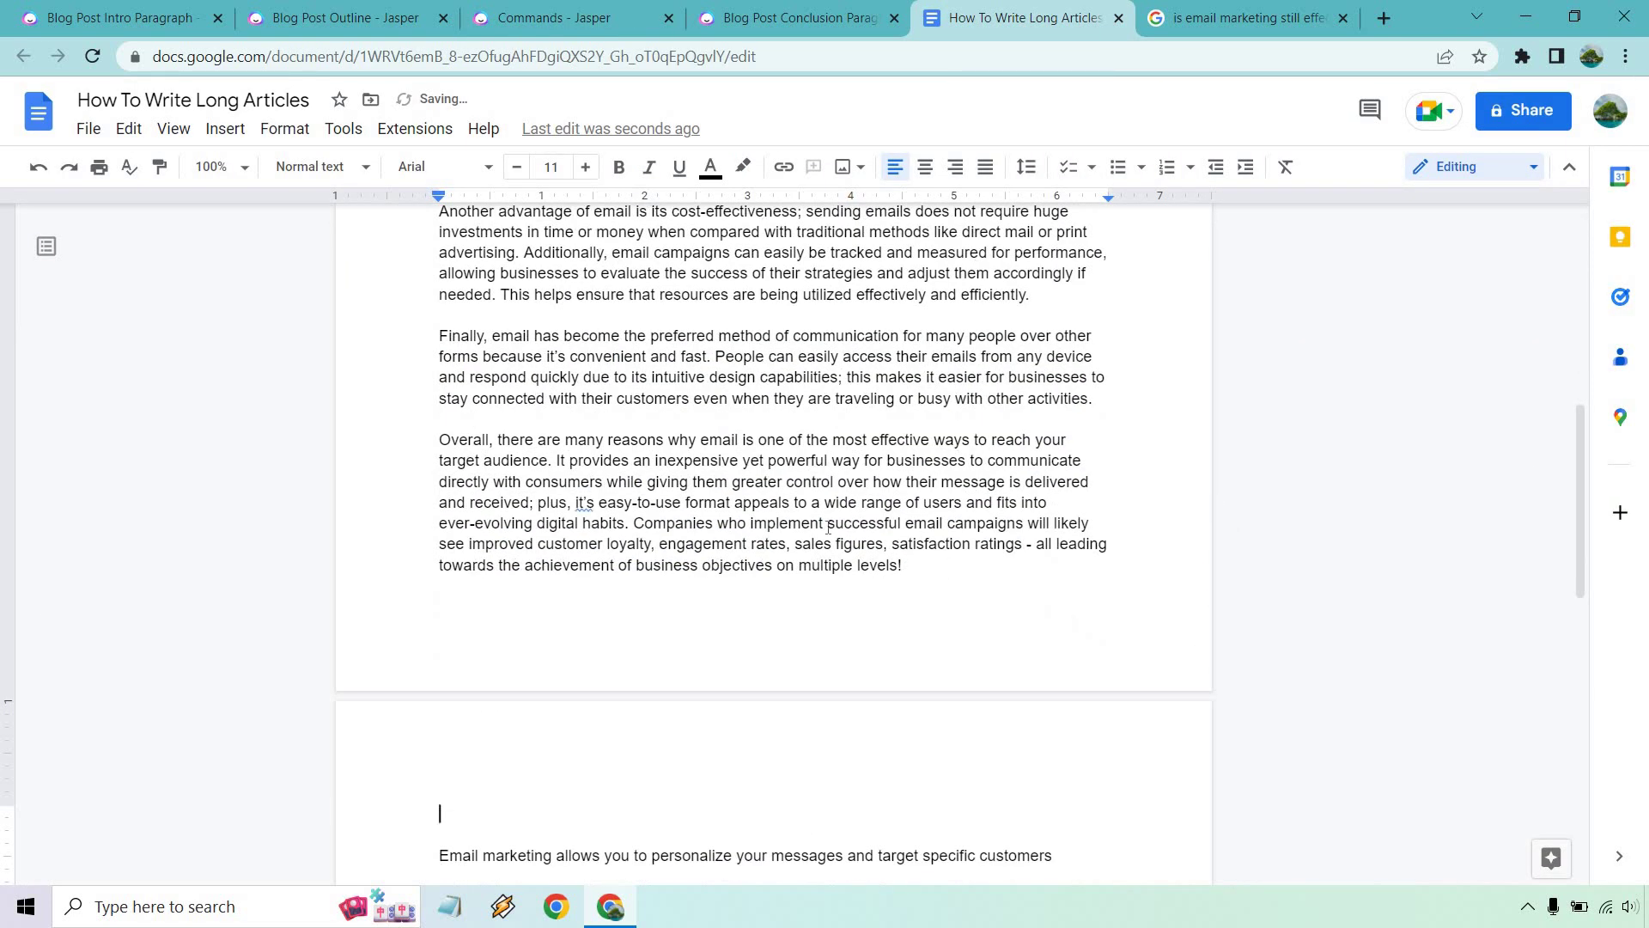
scroll(824, 515, down, 3)
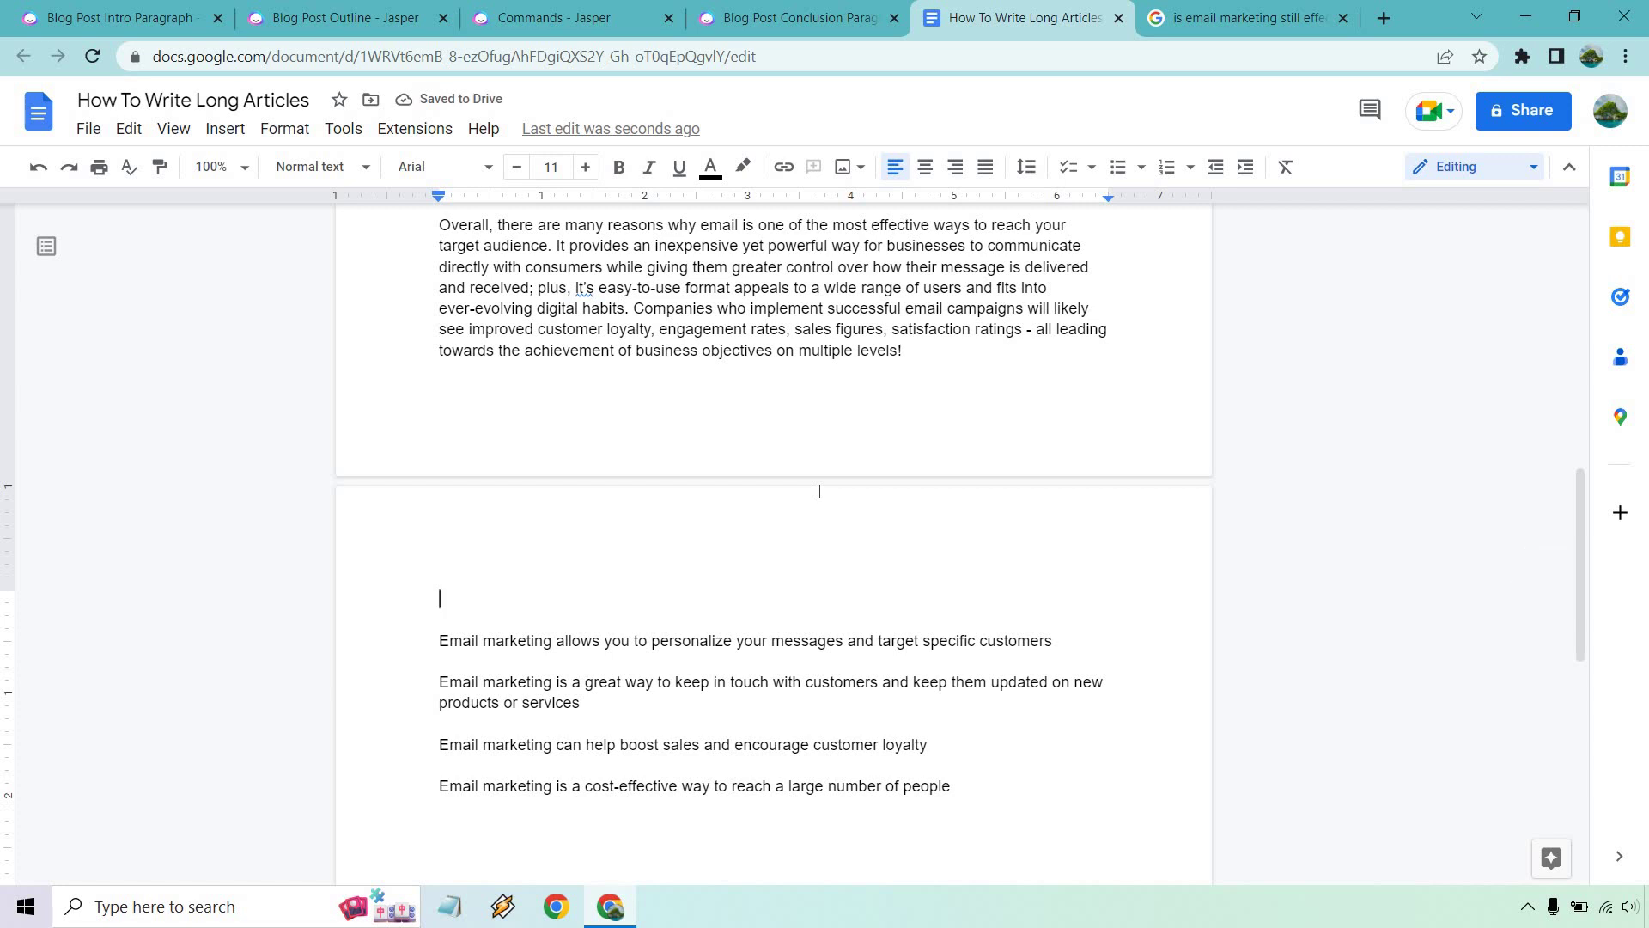
scroll(820, 491, up, 5)
scroll(996, 584, up, 1)
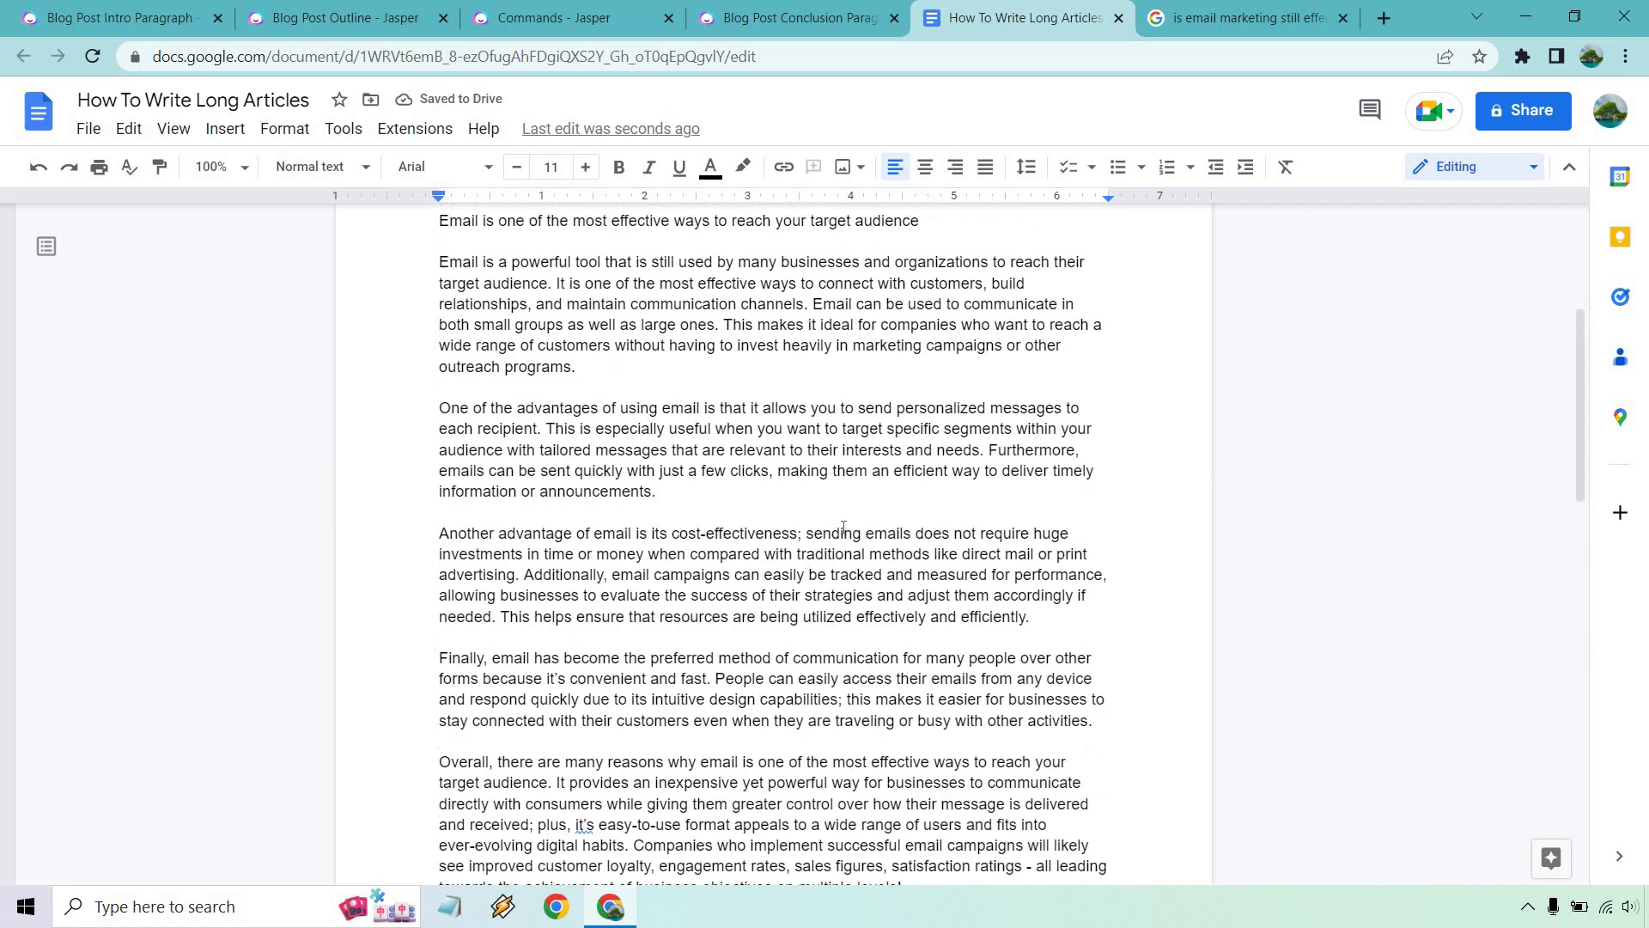
drag(1026, 616, 626, 492)
key(BackSpace)
Bold the target-audience subheading, remove the blank line, and select the personalization subheading.
scroll(760, 543, up, 4)
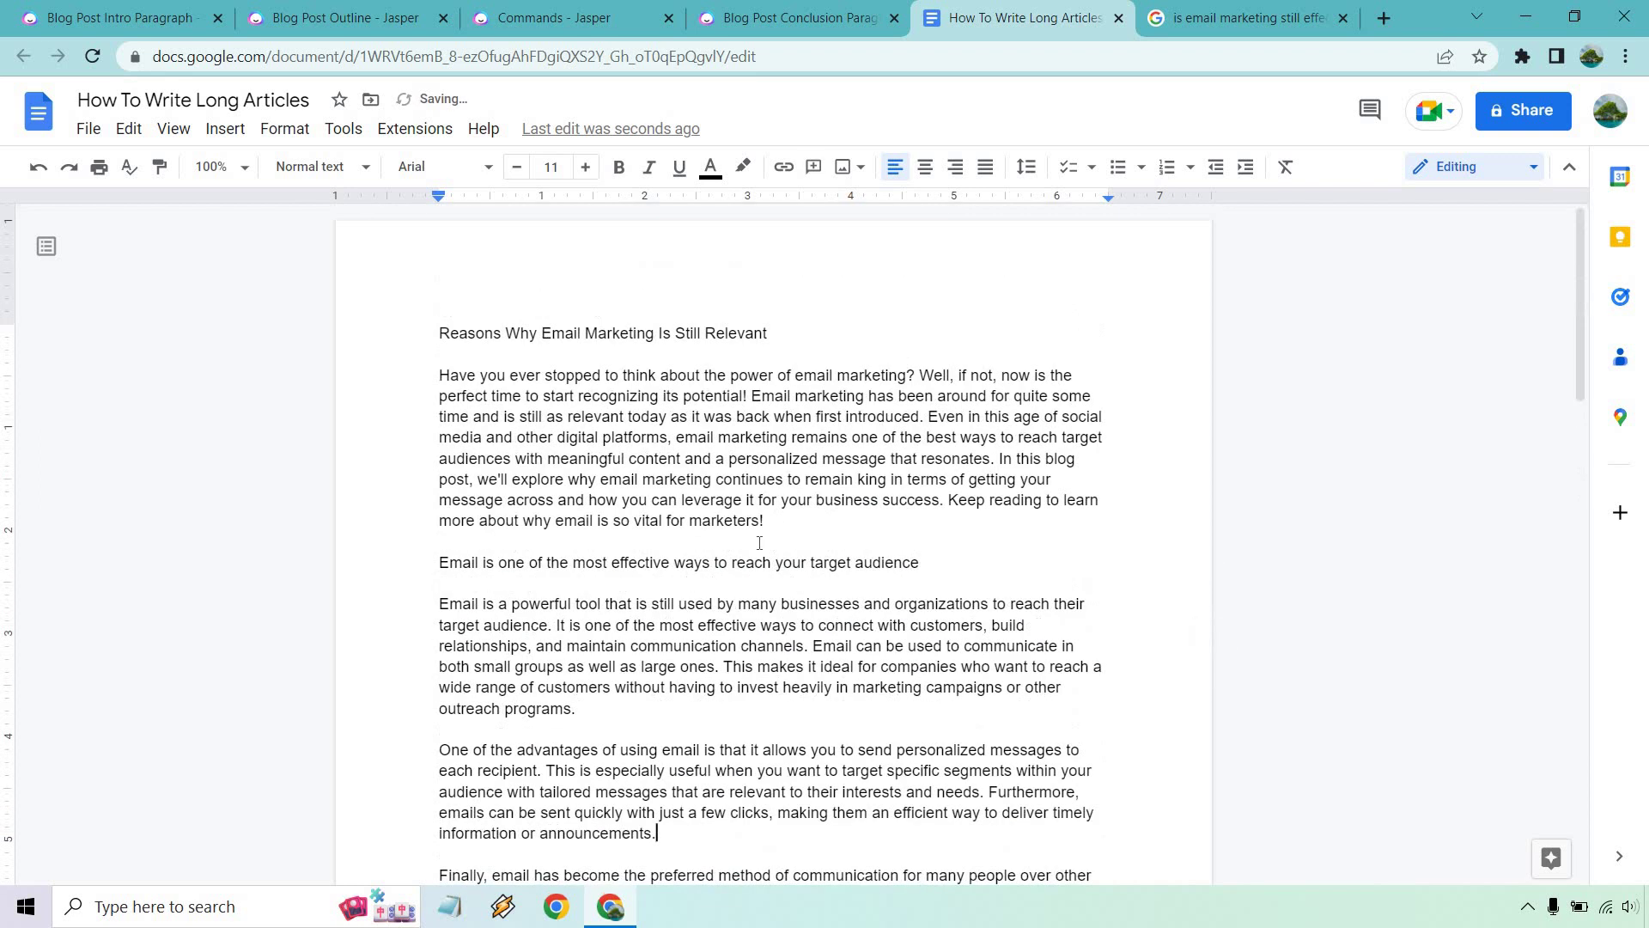
drag(927, 564, 437, 563)
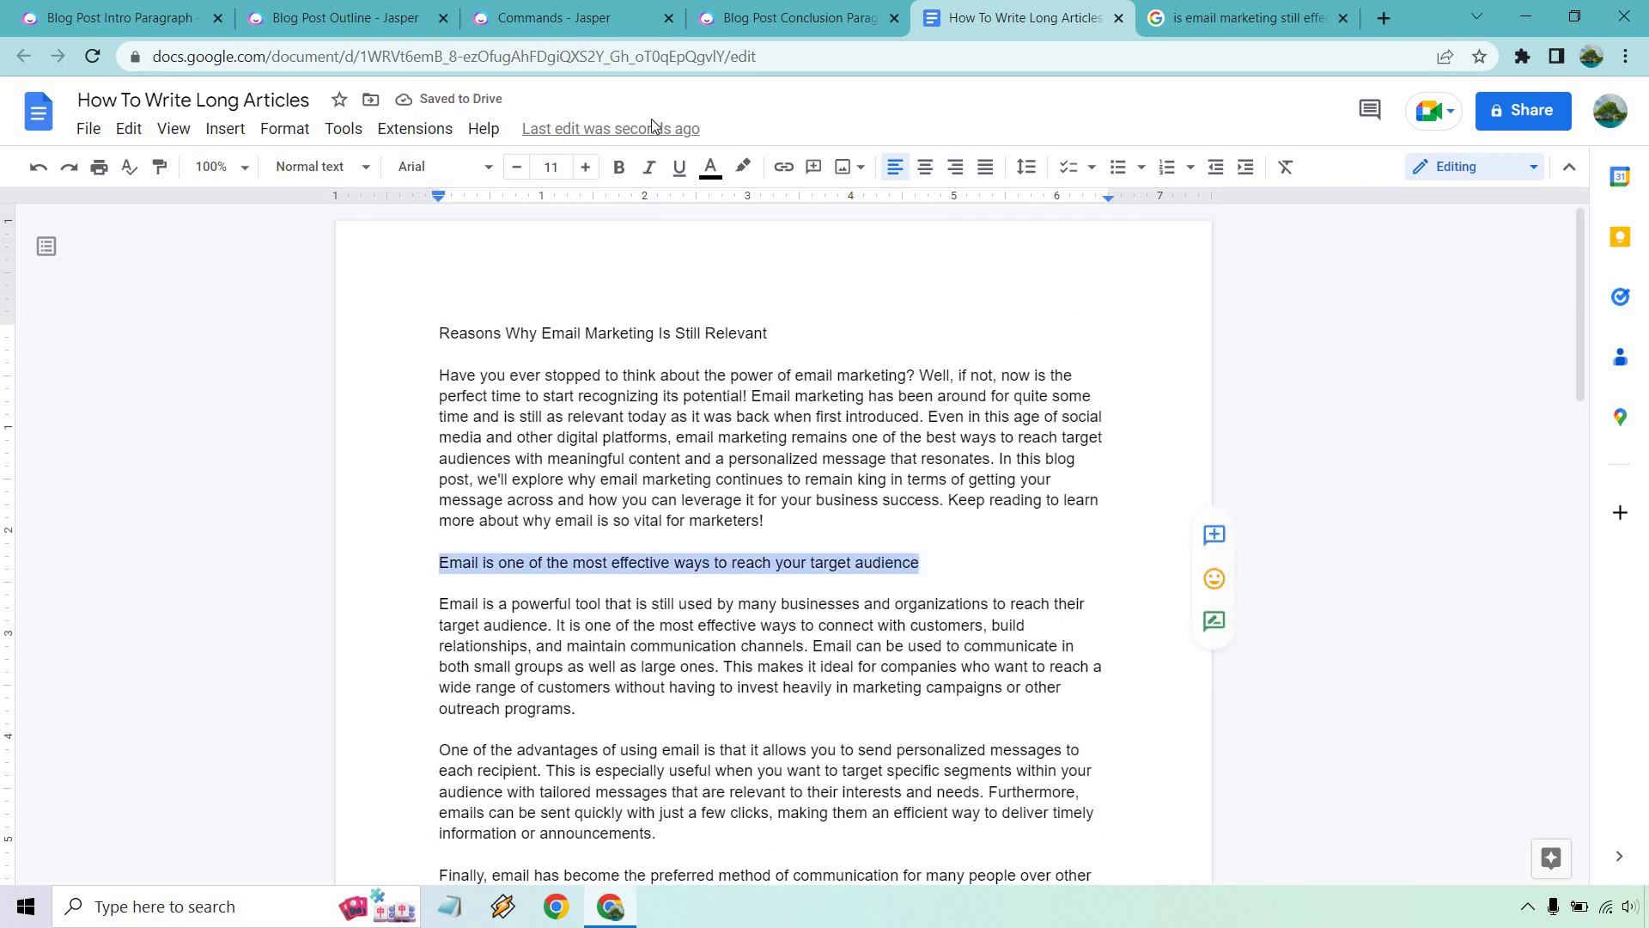
click(618, 168)
click(791, 395)
scroll(793, 384, down, 4)
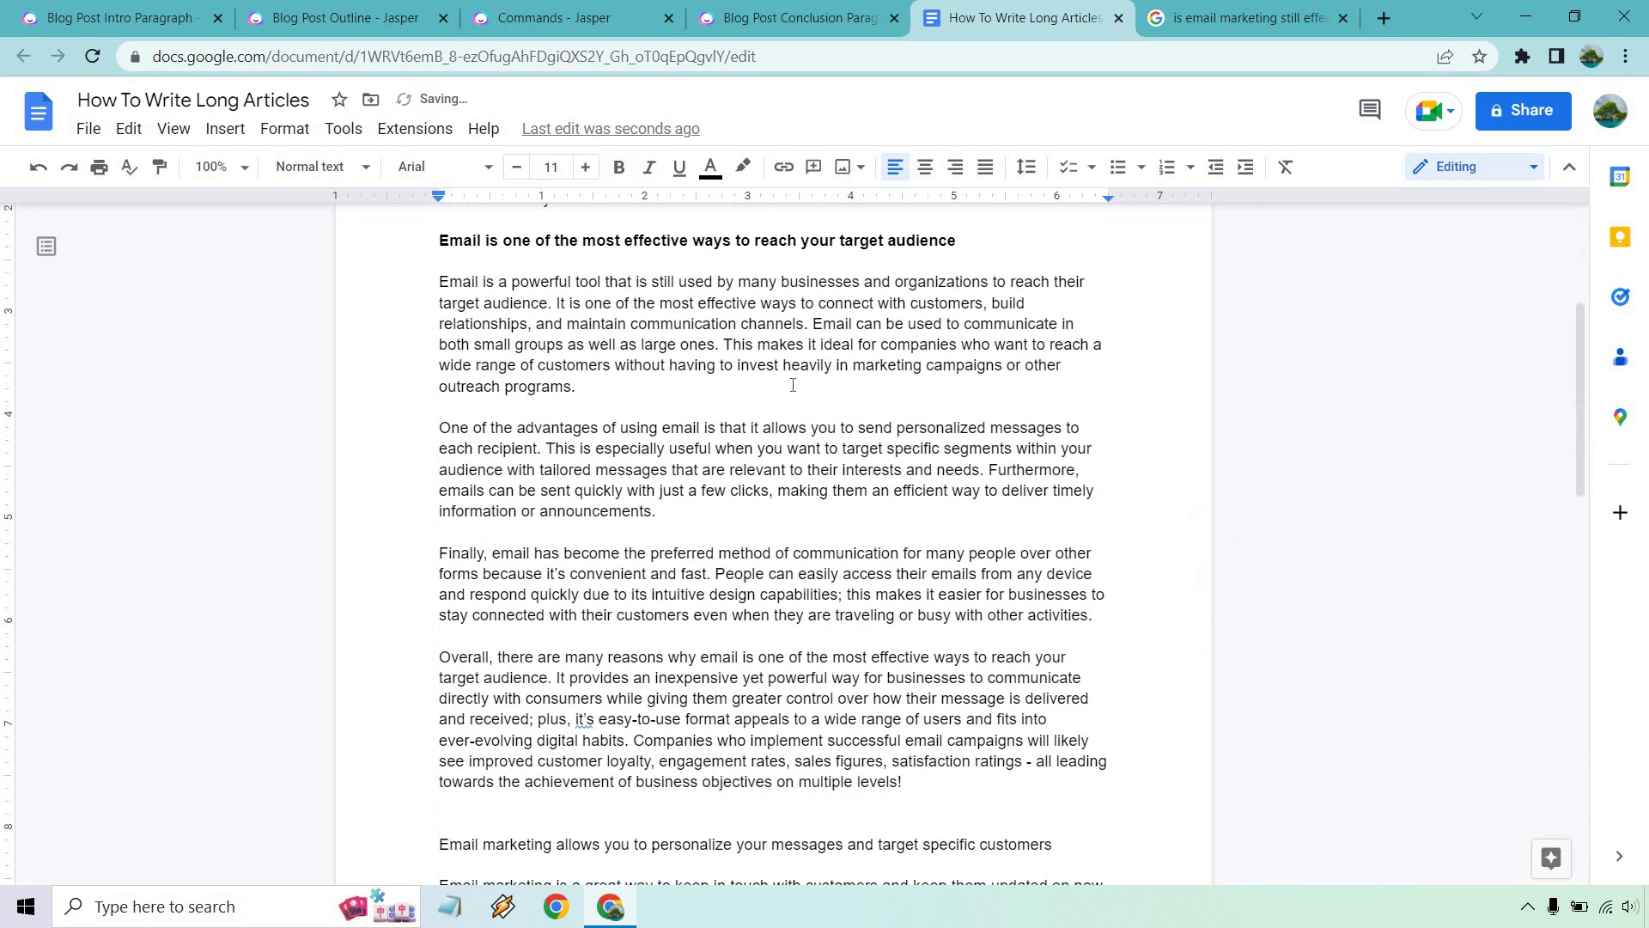
scroll(792, 385, down, 3)
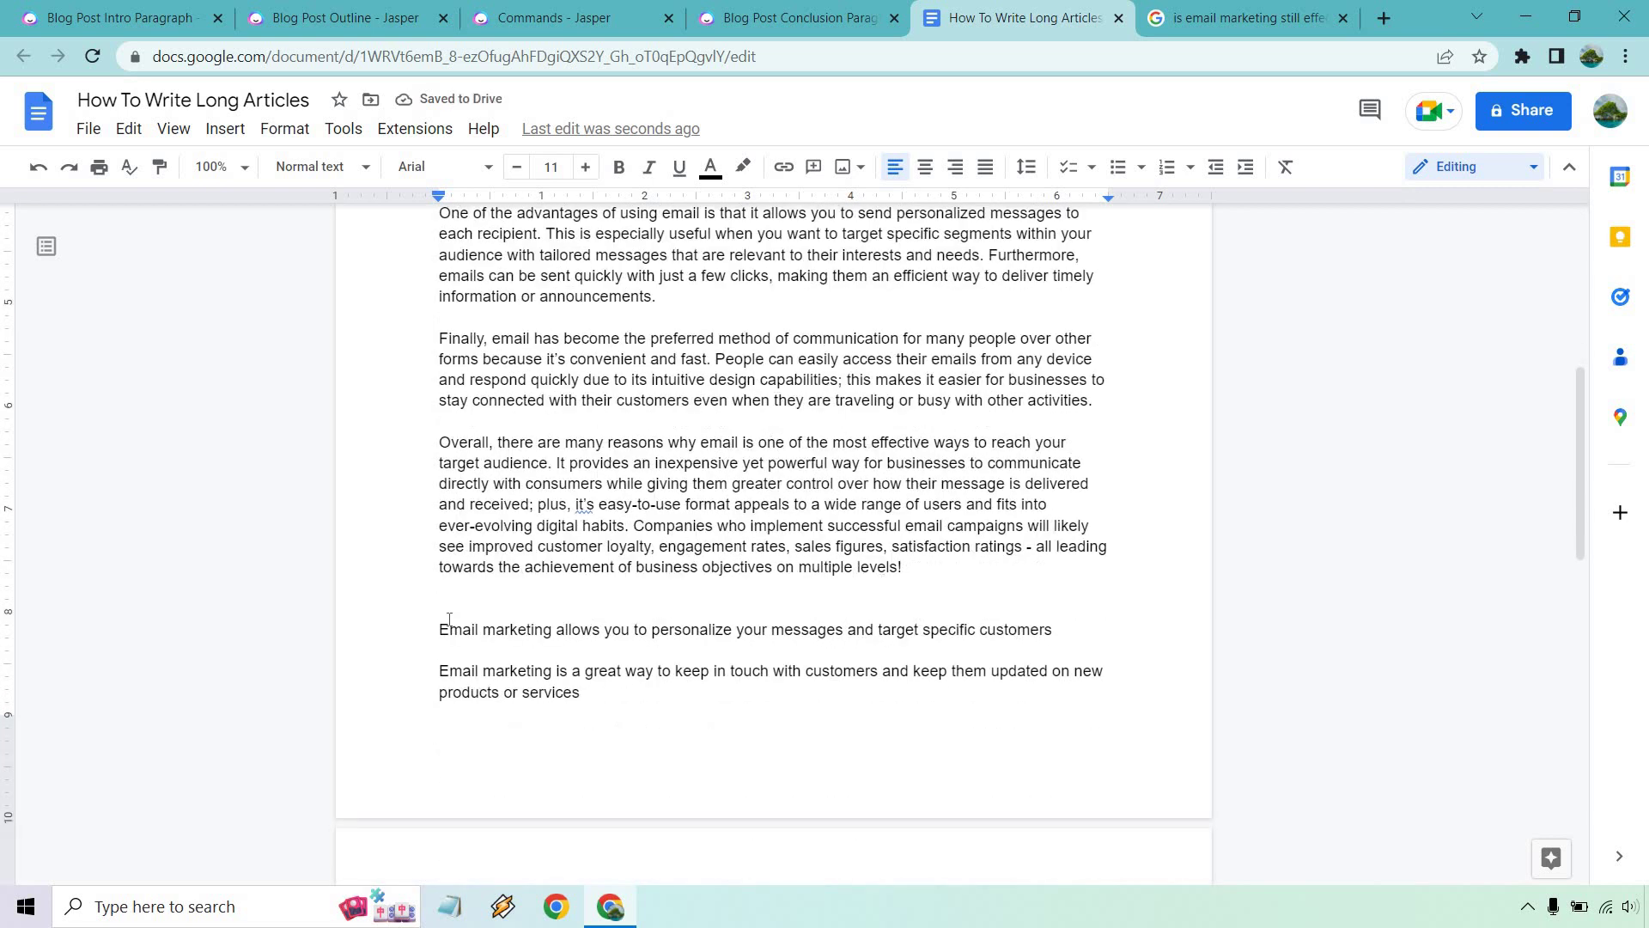
key(BackSpace)
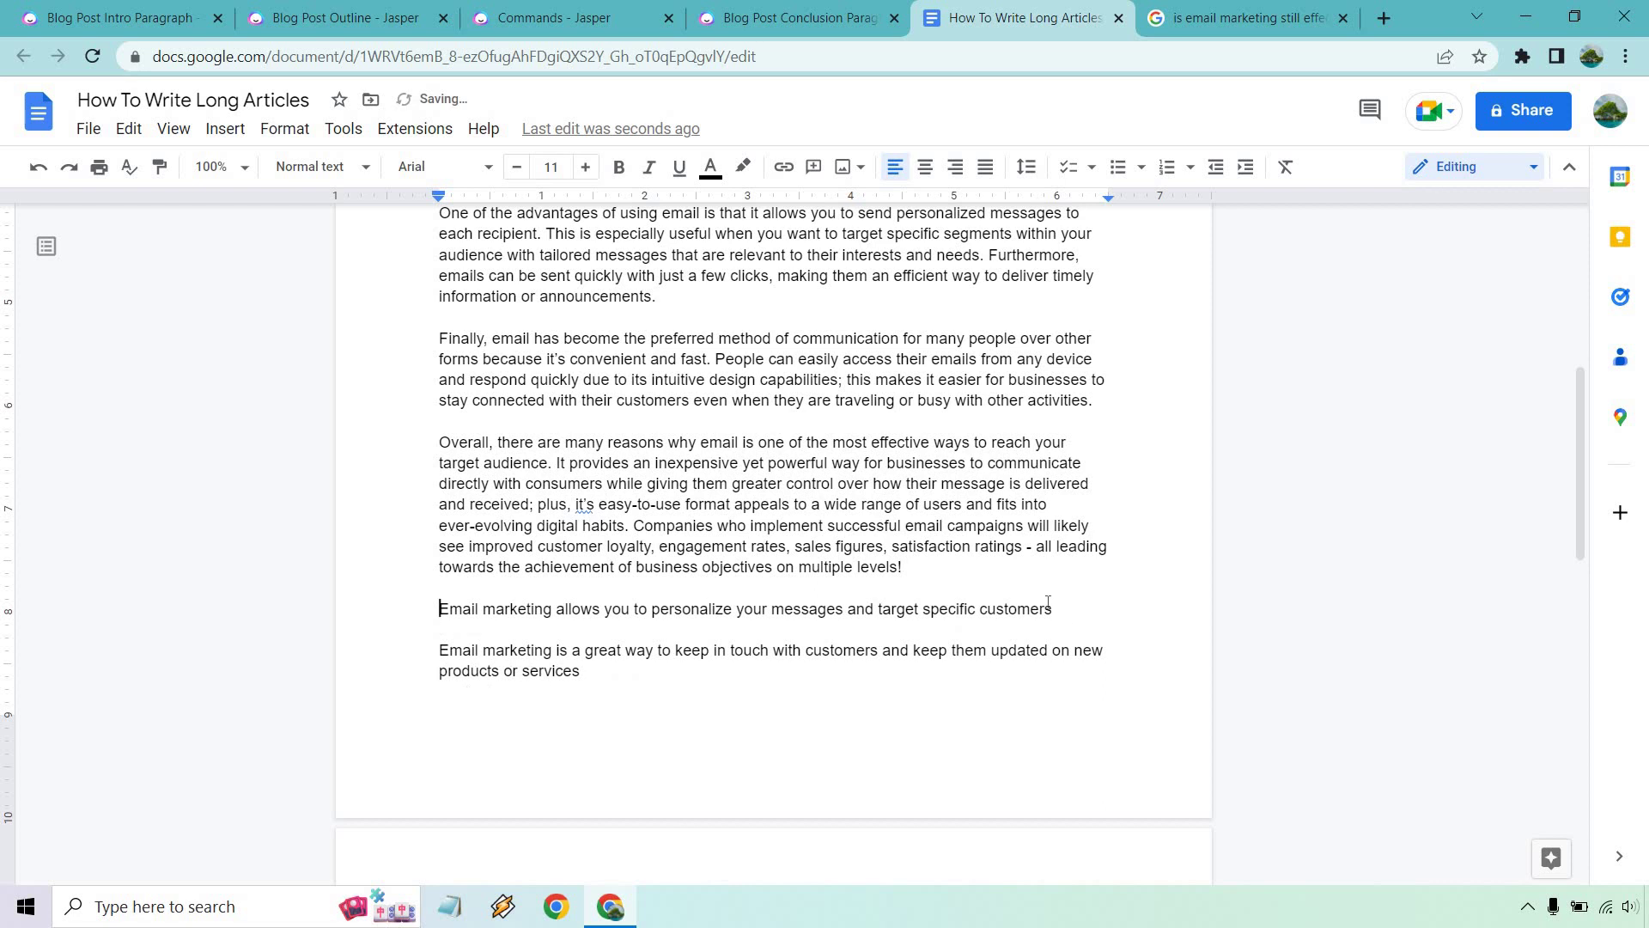
drag(1048, 601, 374, 587)
key(ctrl+c)
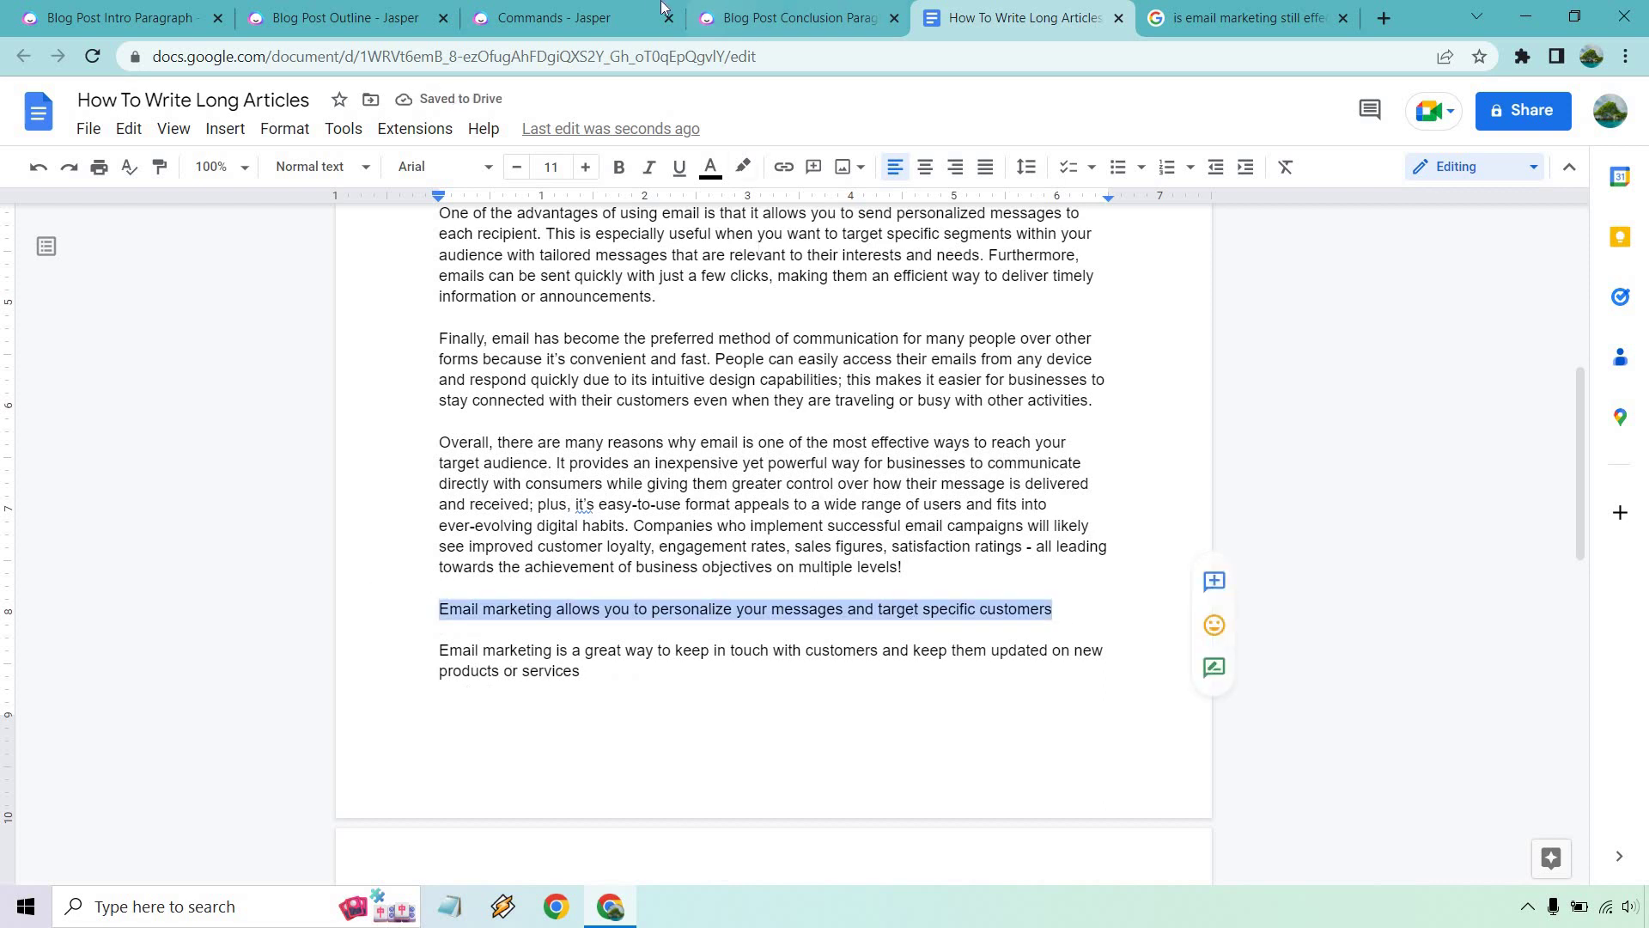
Clear old outputs and generate text from the personalization subheading with 'Talk more about the benefits… and how it specifically'.
click(554, 17)
click(1588, 100)
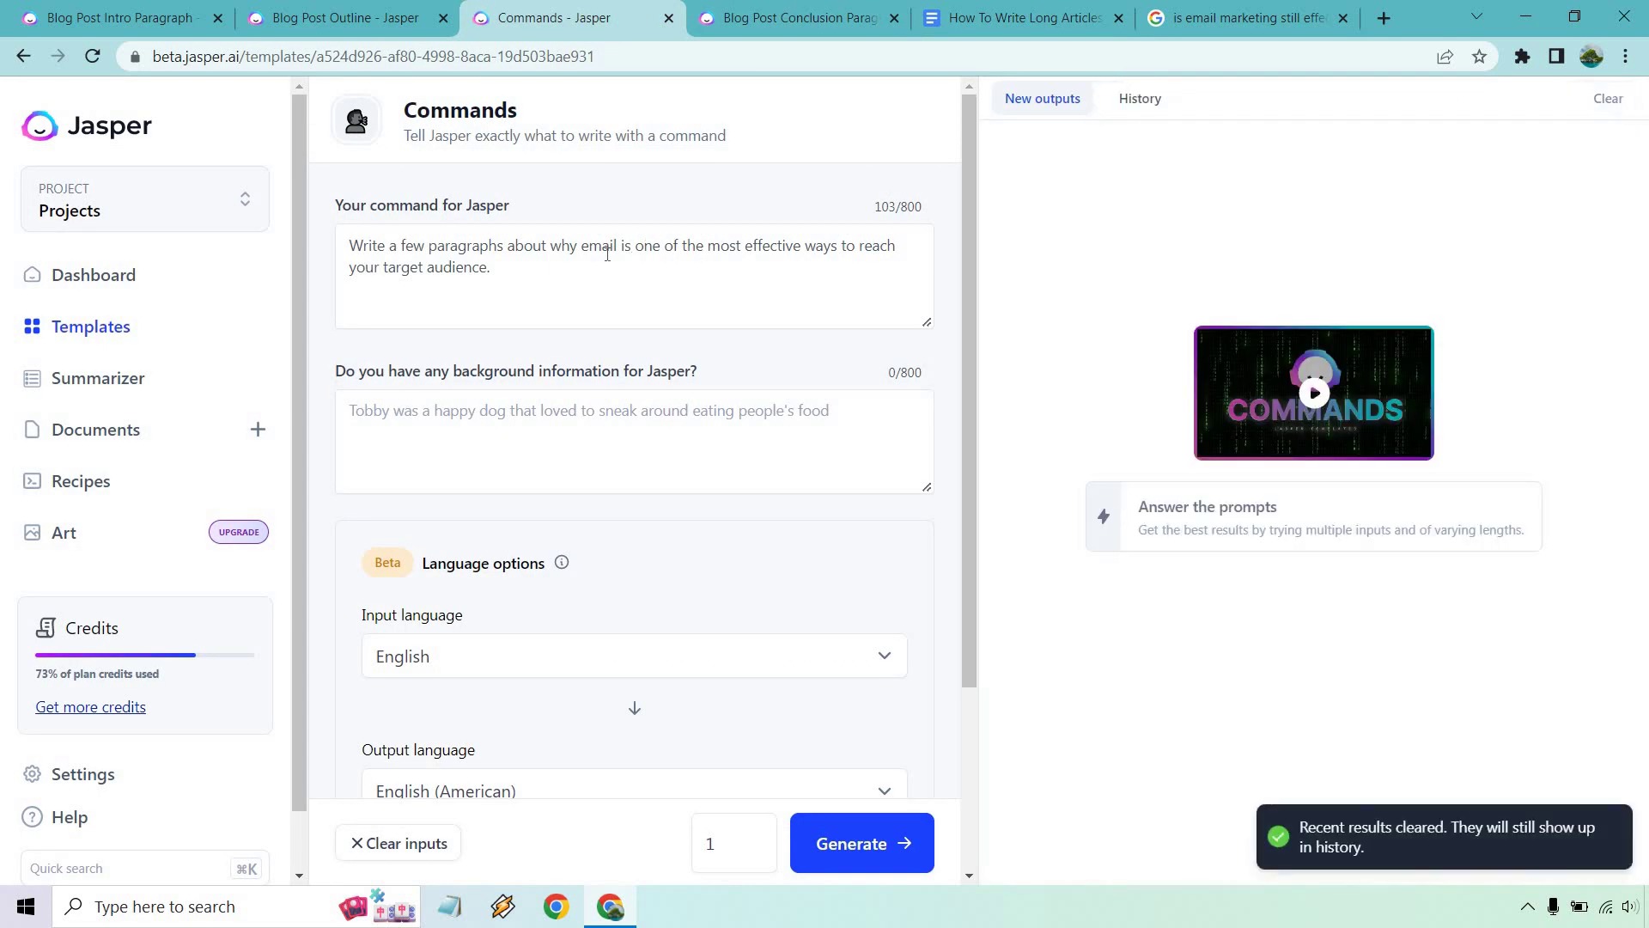
click(699, 250)
key(ctrl+a)
key(ctrl+v)
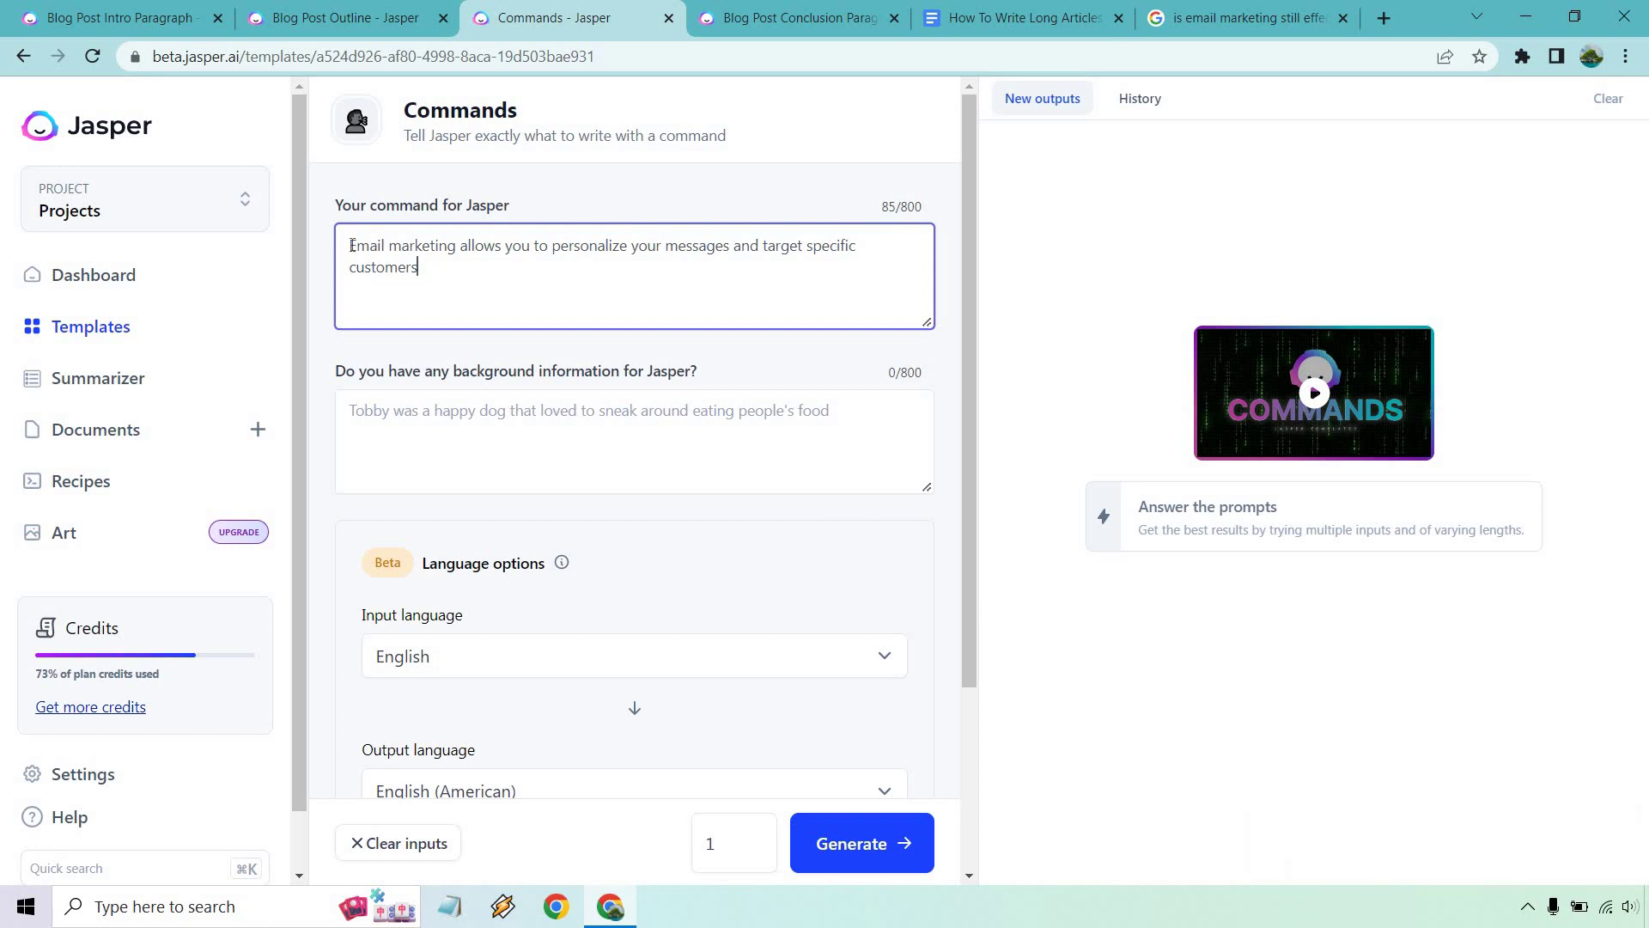
text(Talk more ab)
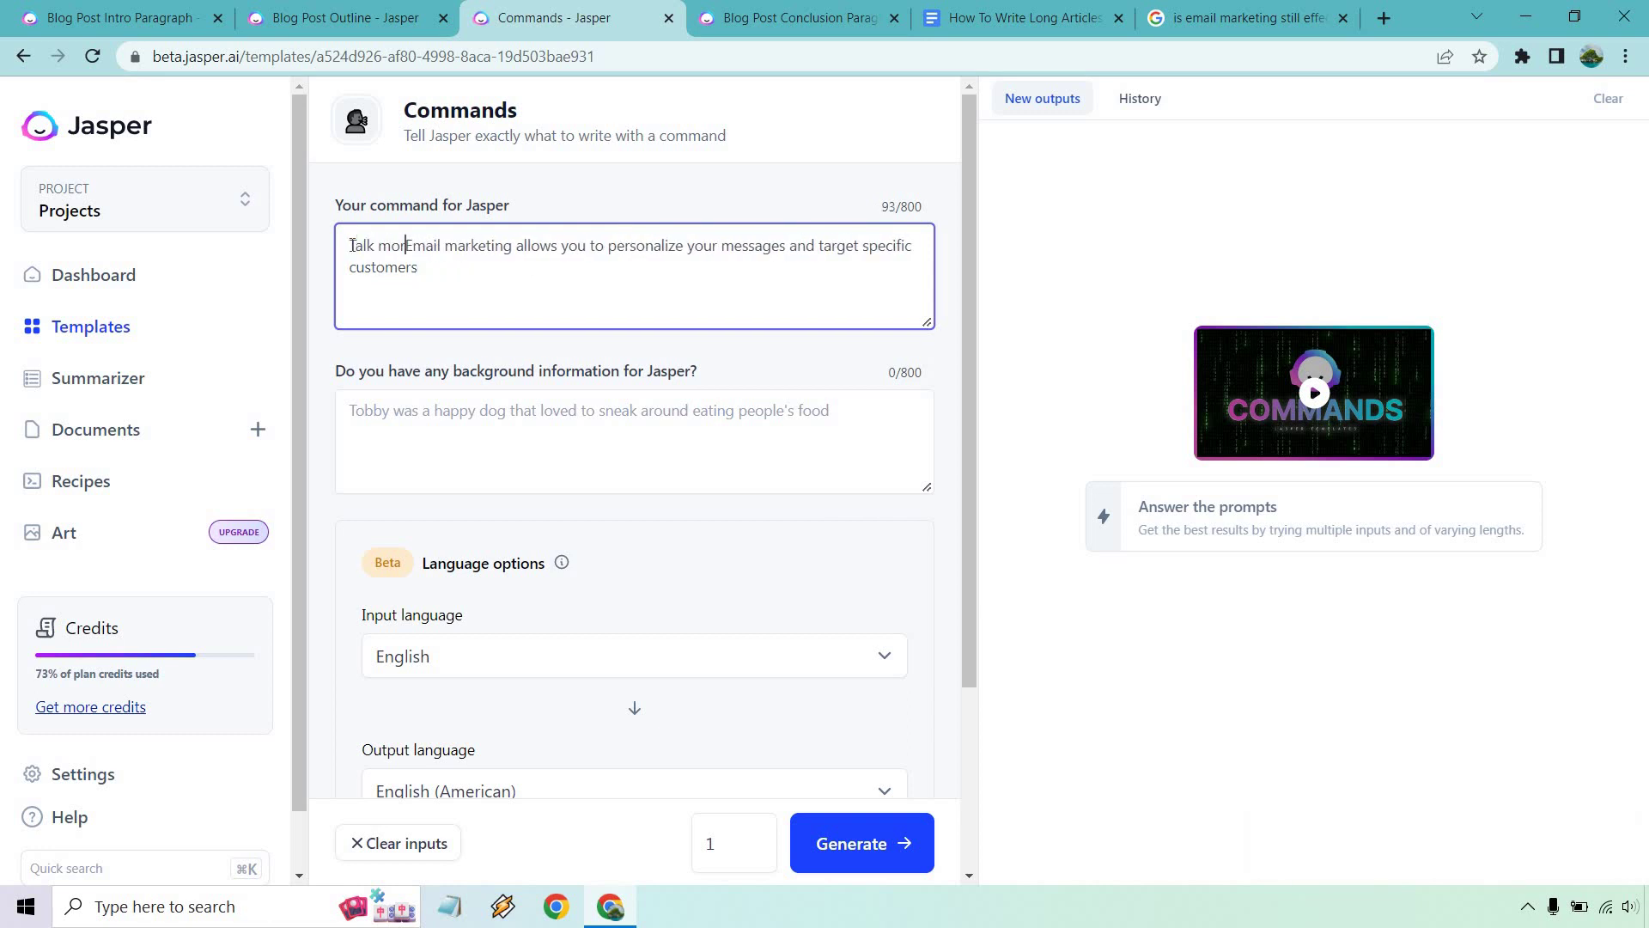
text(out the benefits when )
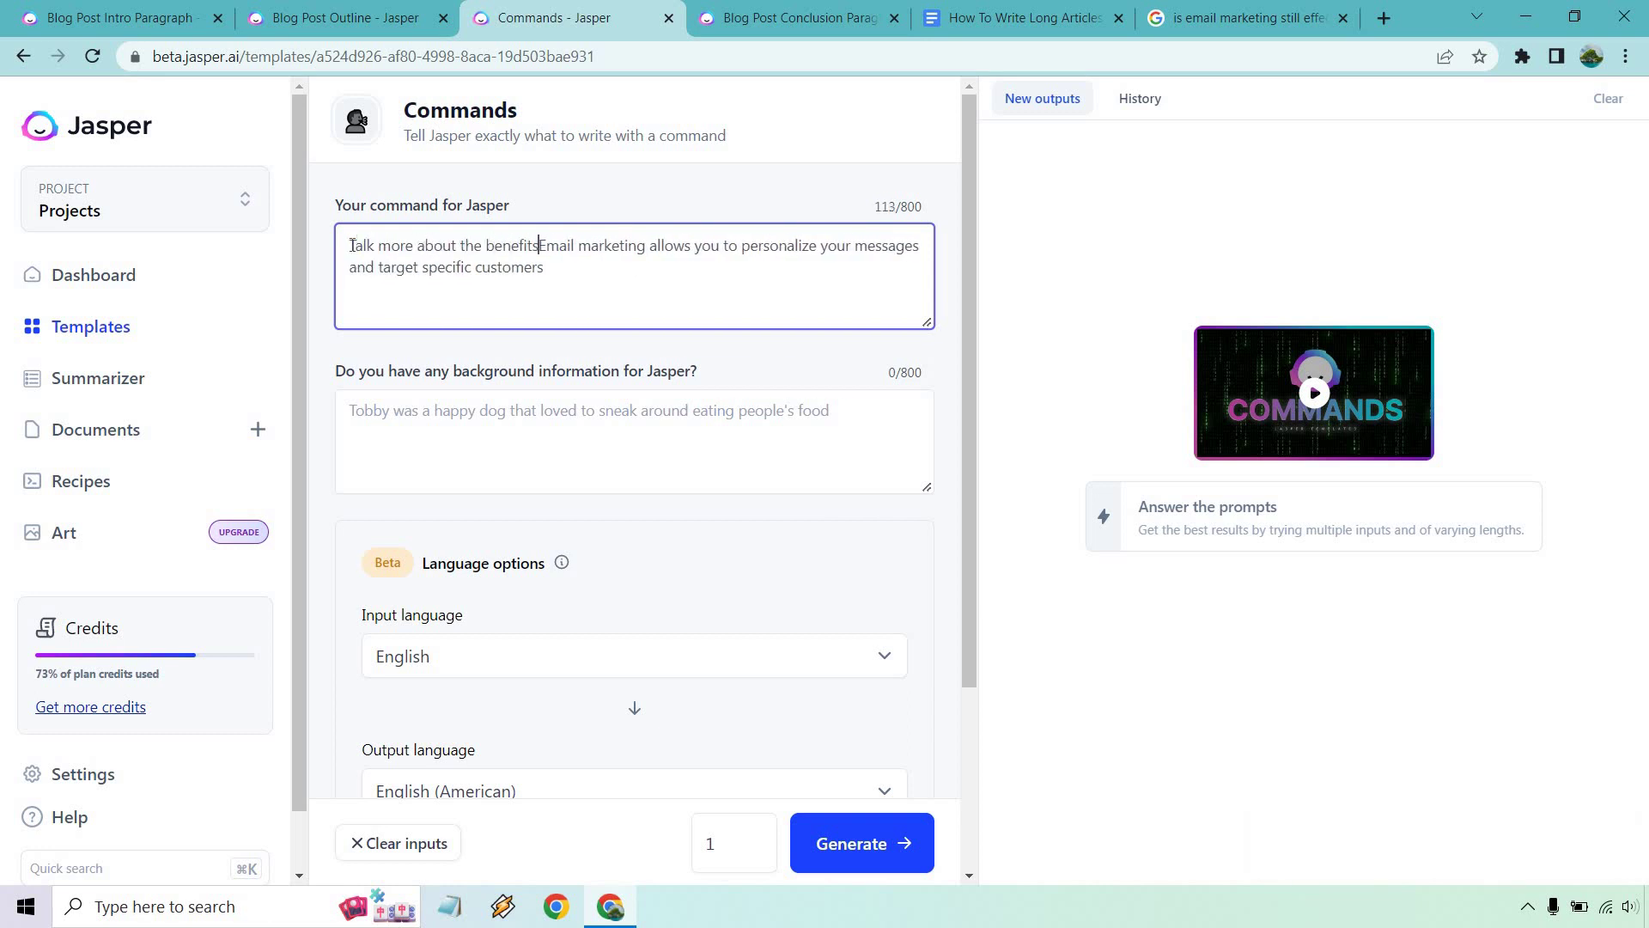
text(it comes to email)
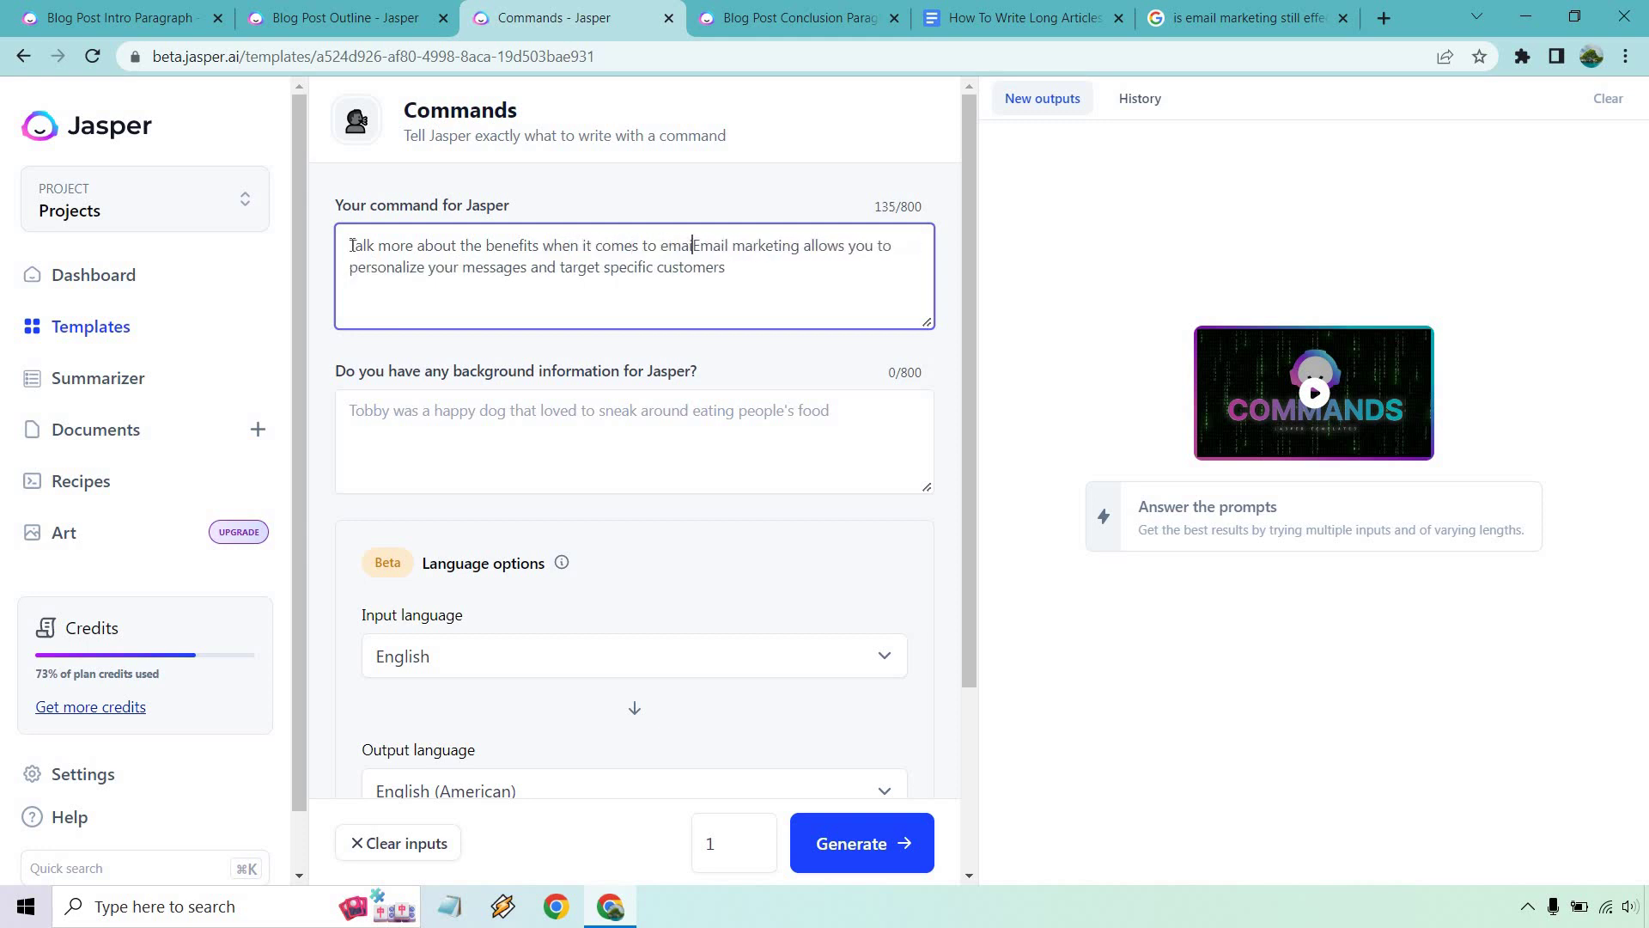
key(Delete)
key(Delete)
key(Delete)
key(Delete)
key(Delete)
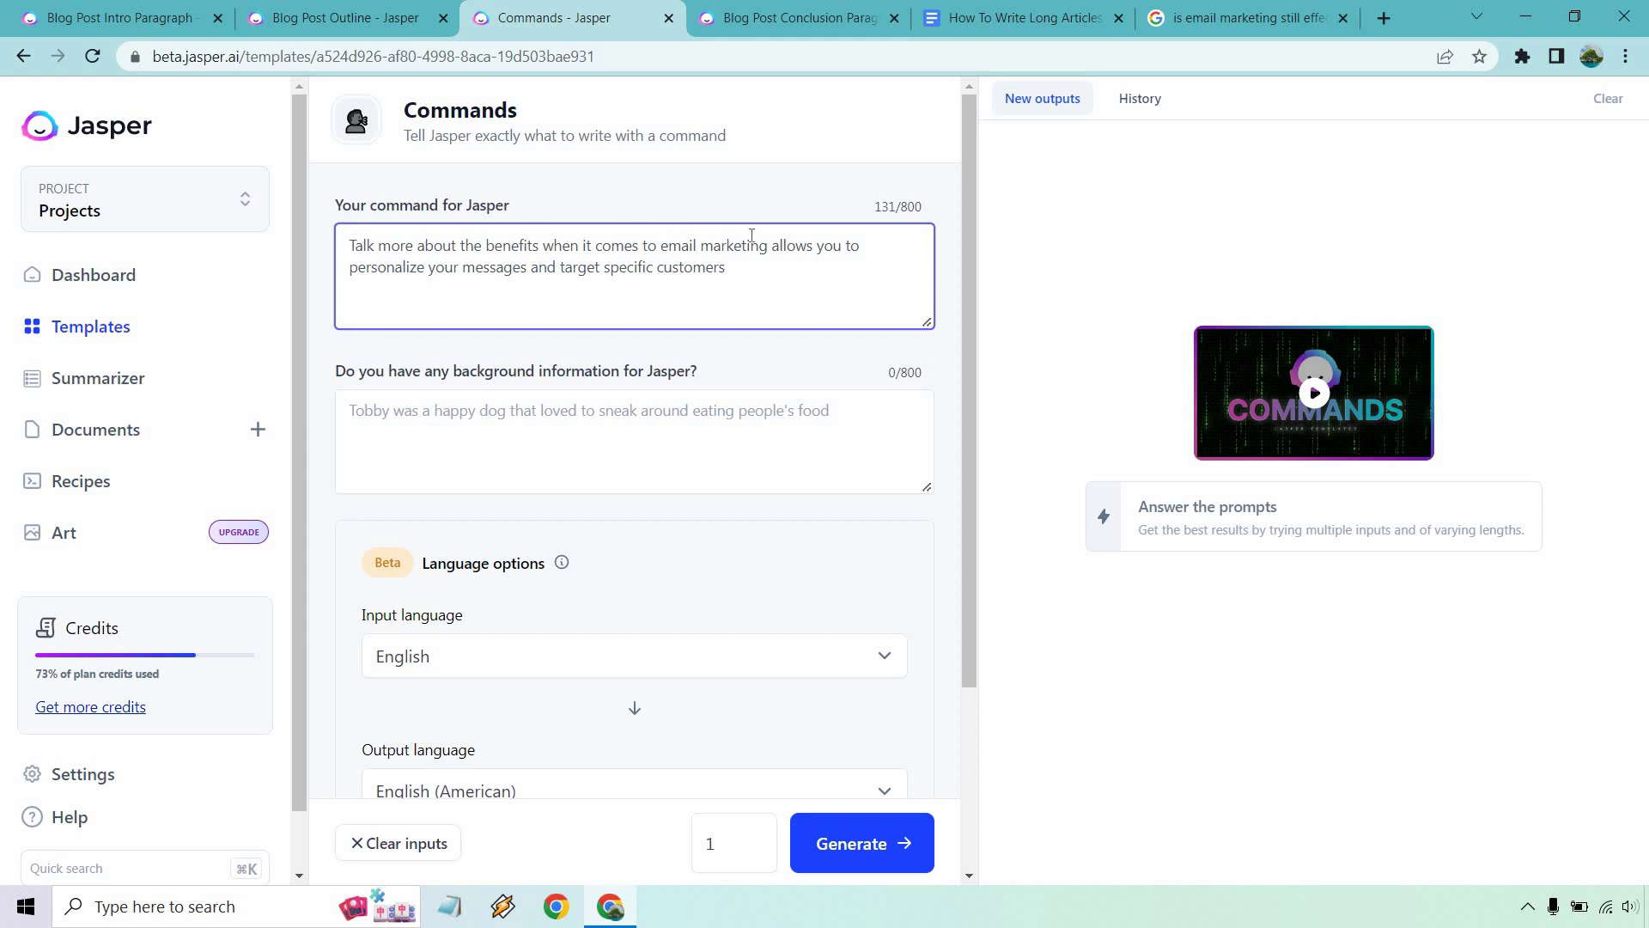
text(and how it specif)
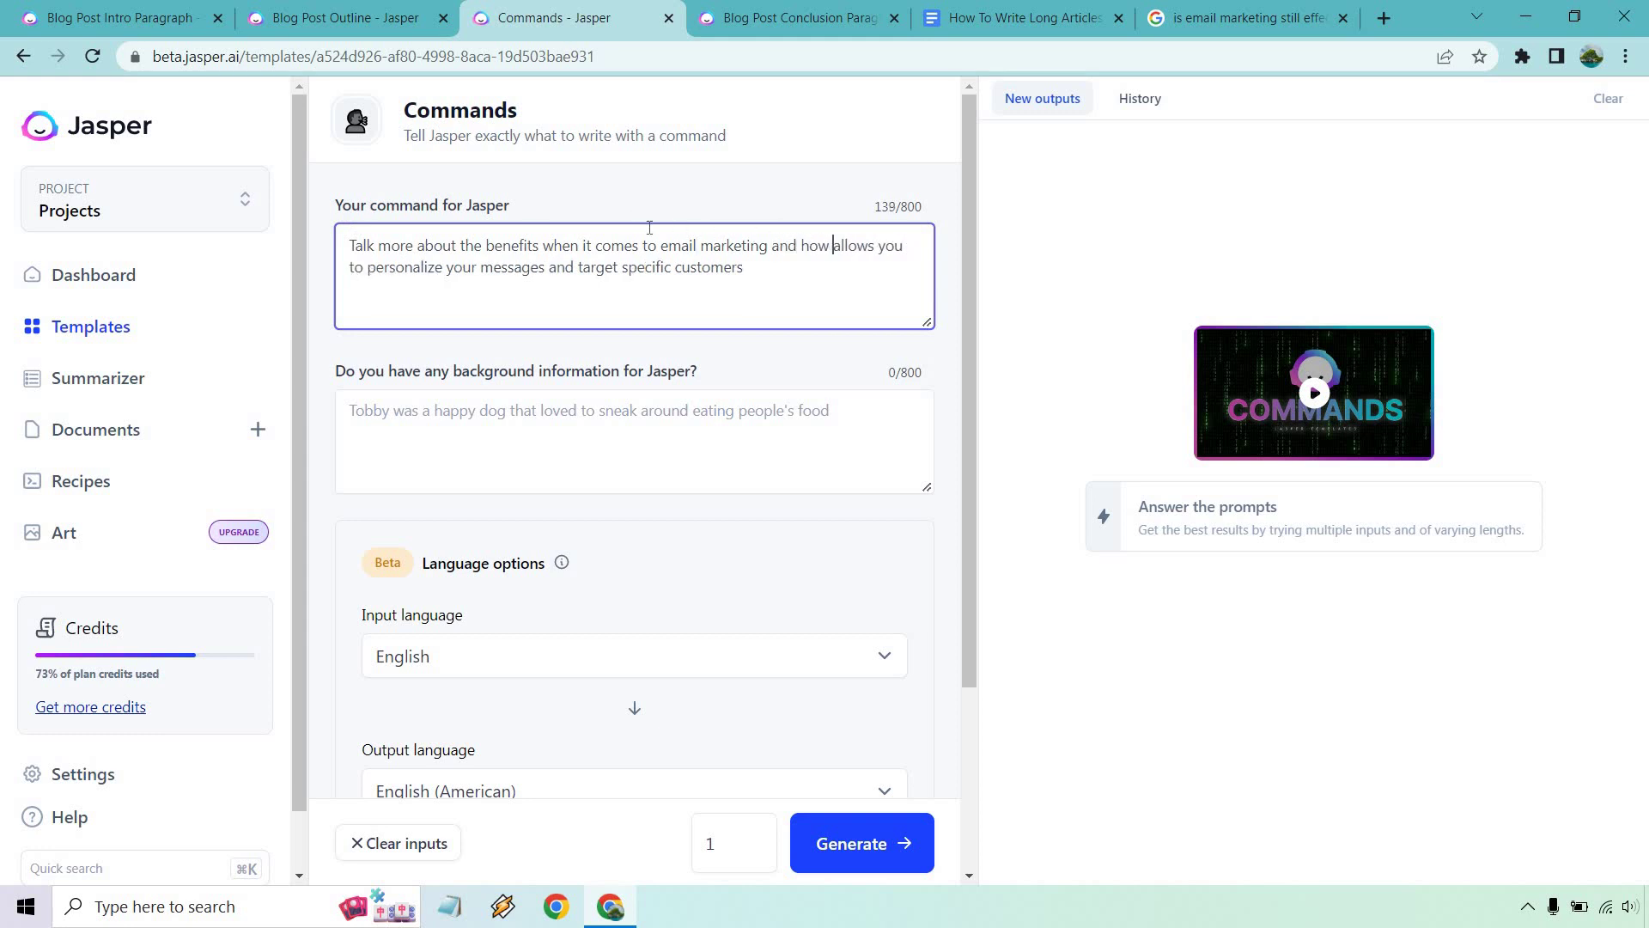
text(ically)
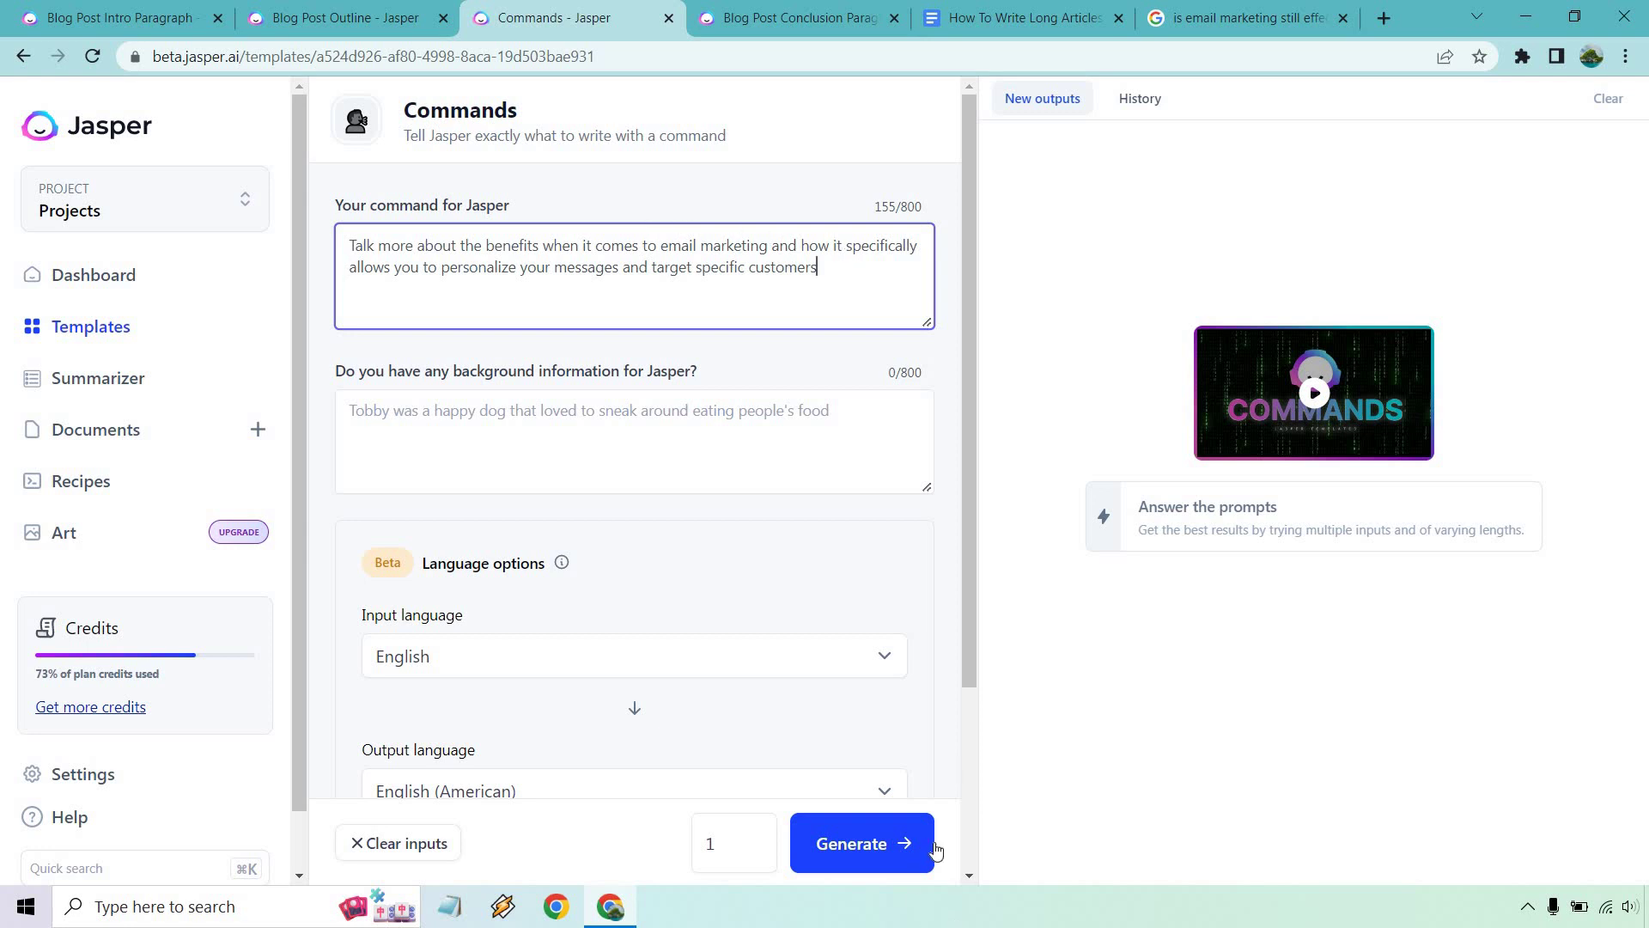
click(900, 848)
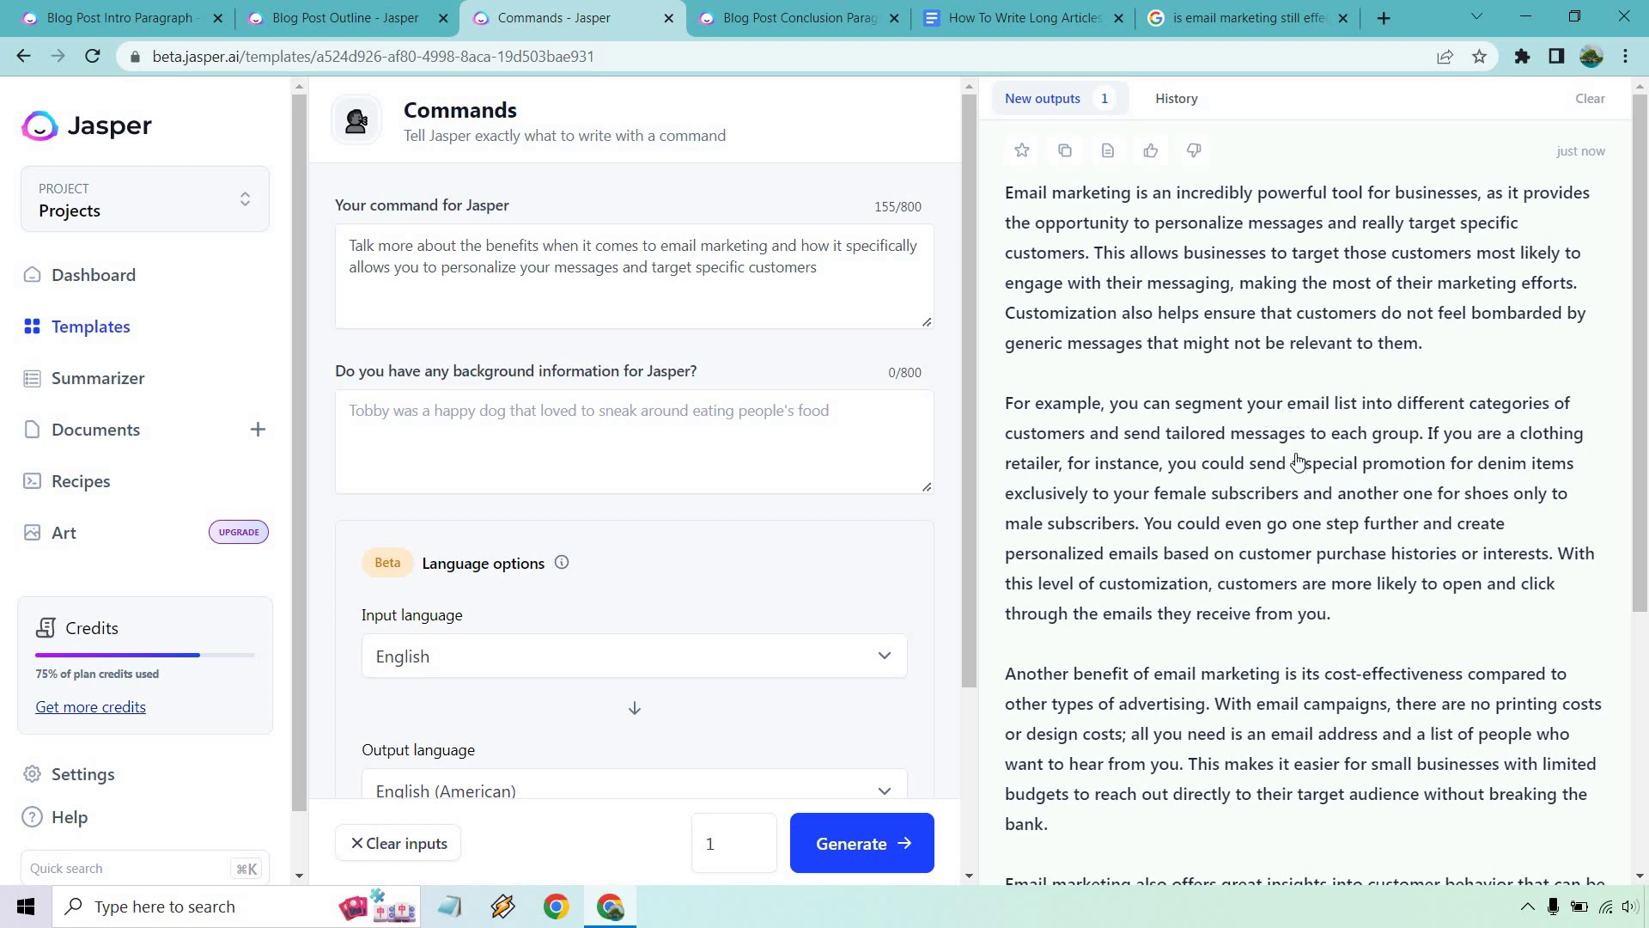
scroll(1295, 452, down, 3)
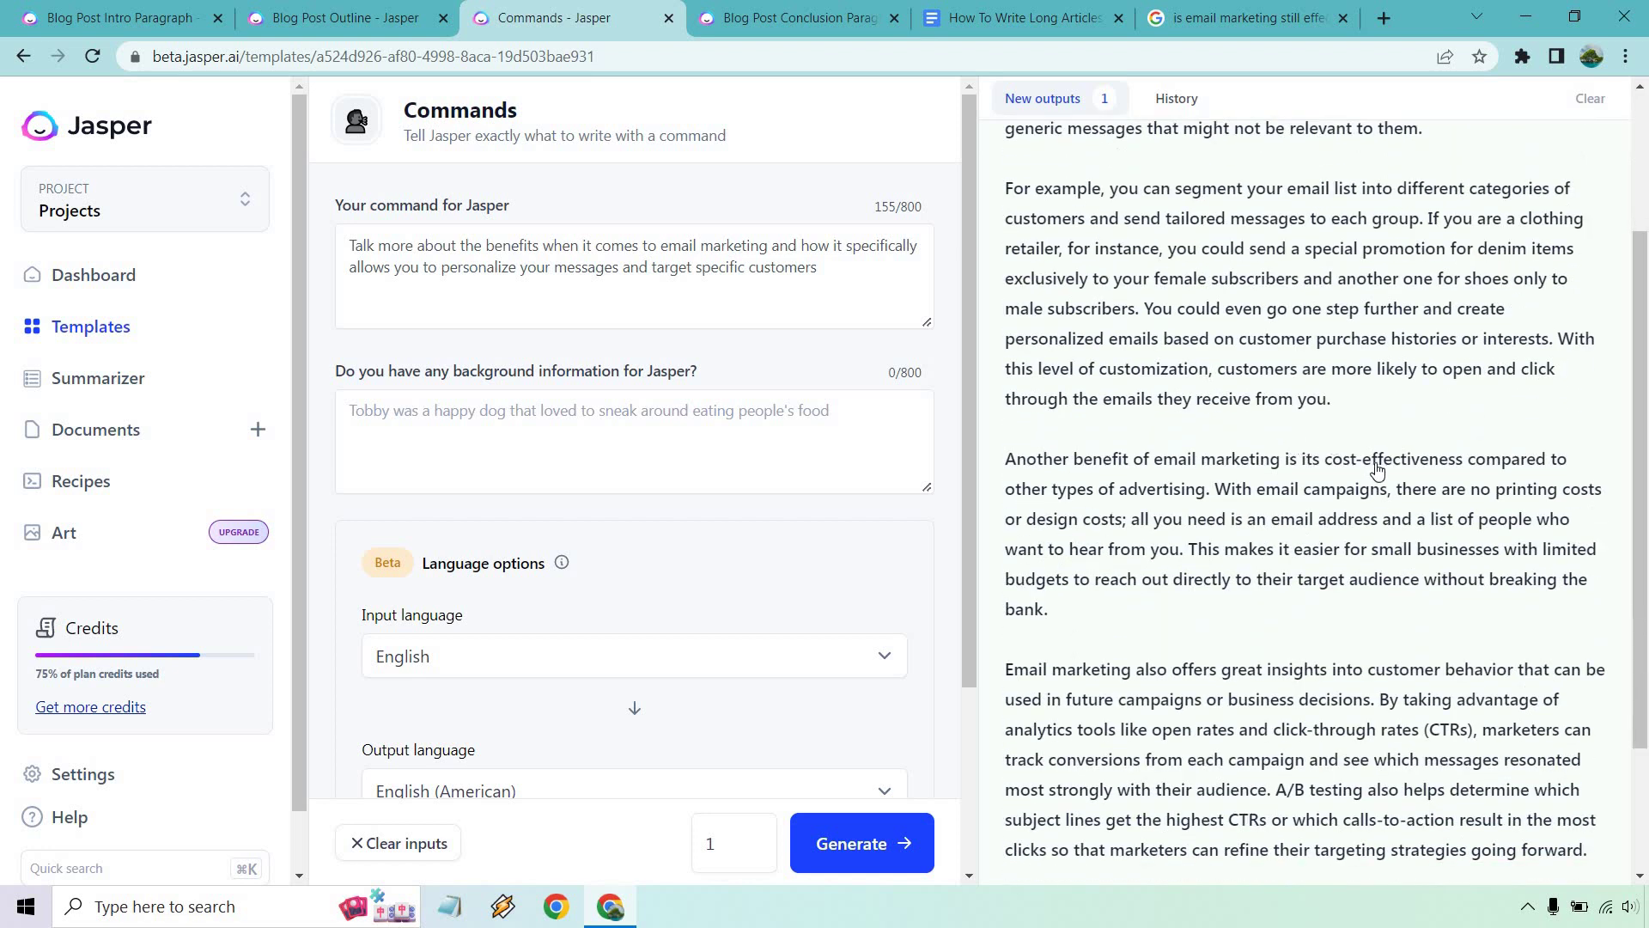
scroll(1295, 503, down, 2)
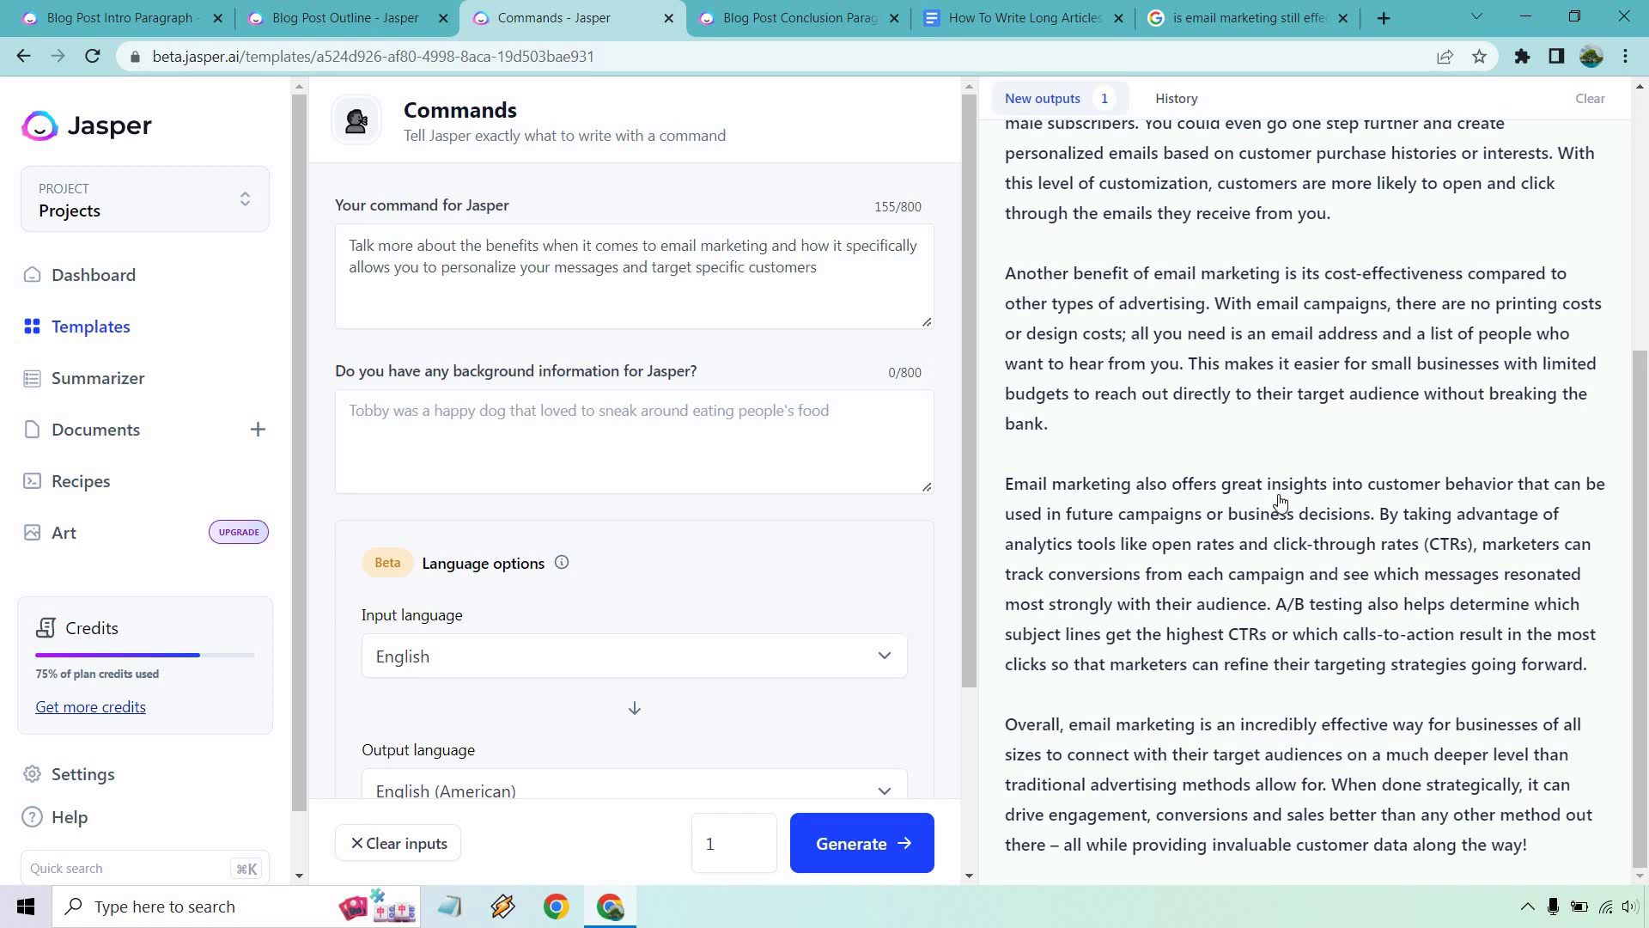
scroll(1280, 513, up, 4)
scroll(1279, 513, up, 2)
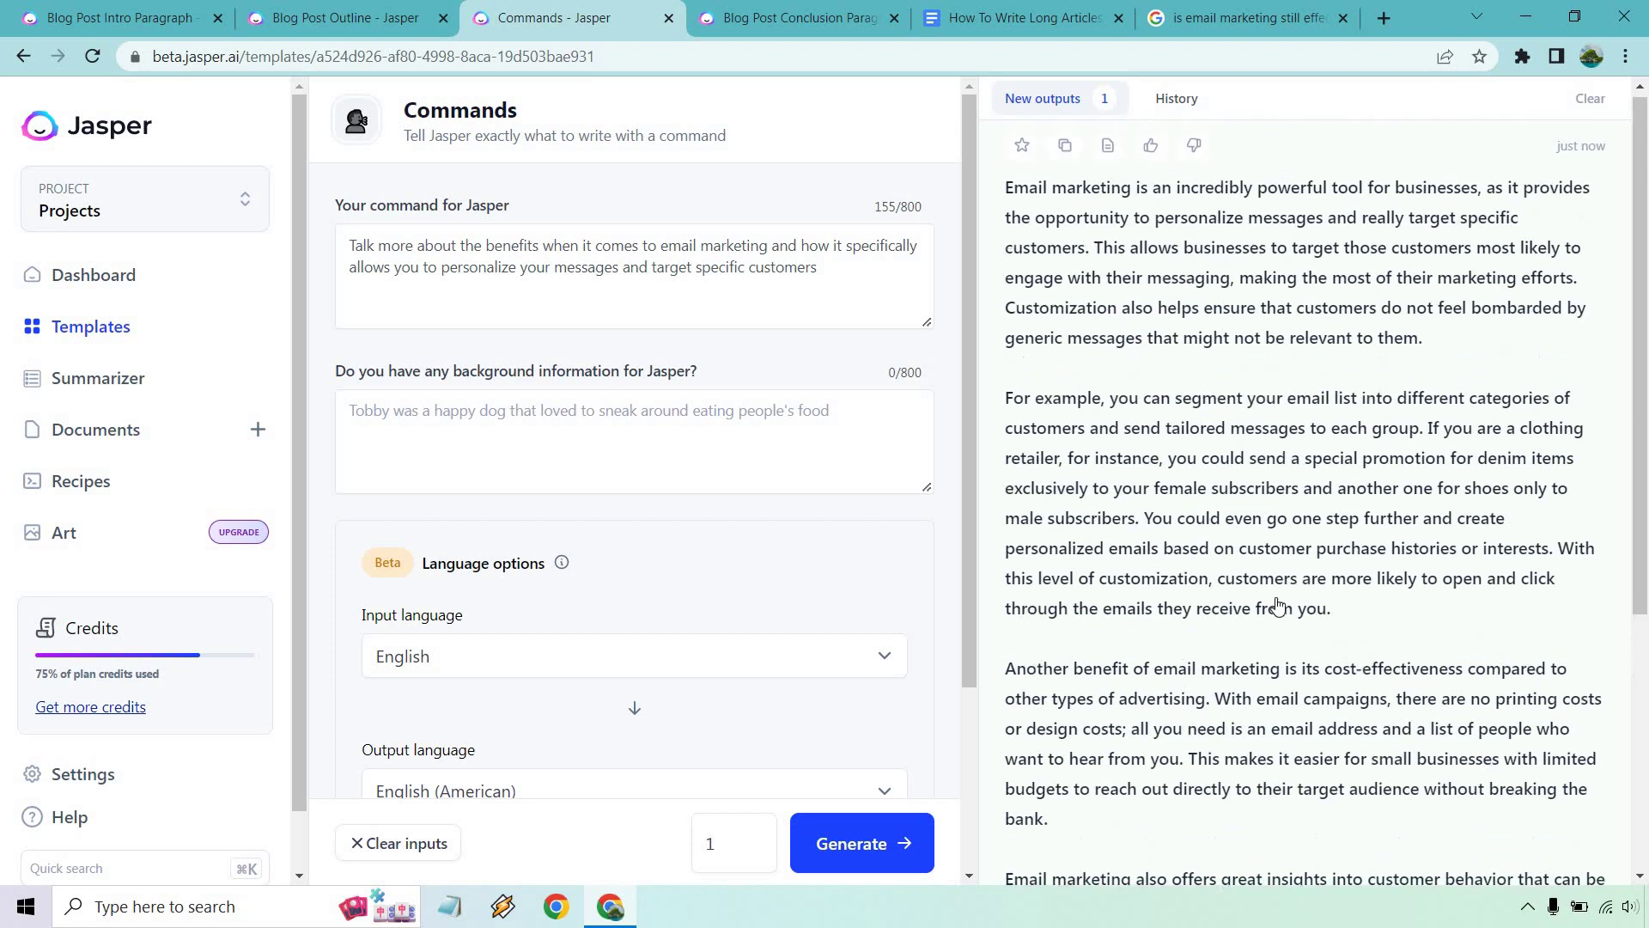
Paste the personalization output under its subheading and delete the cost-effectiveness paragraph.
click(1065, 151)
click(1043, 7)
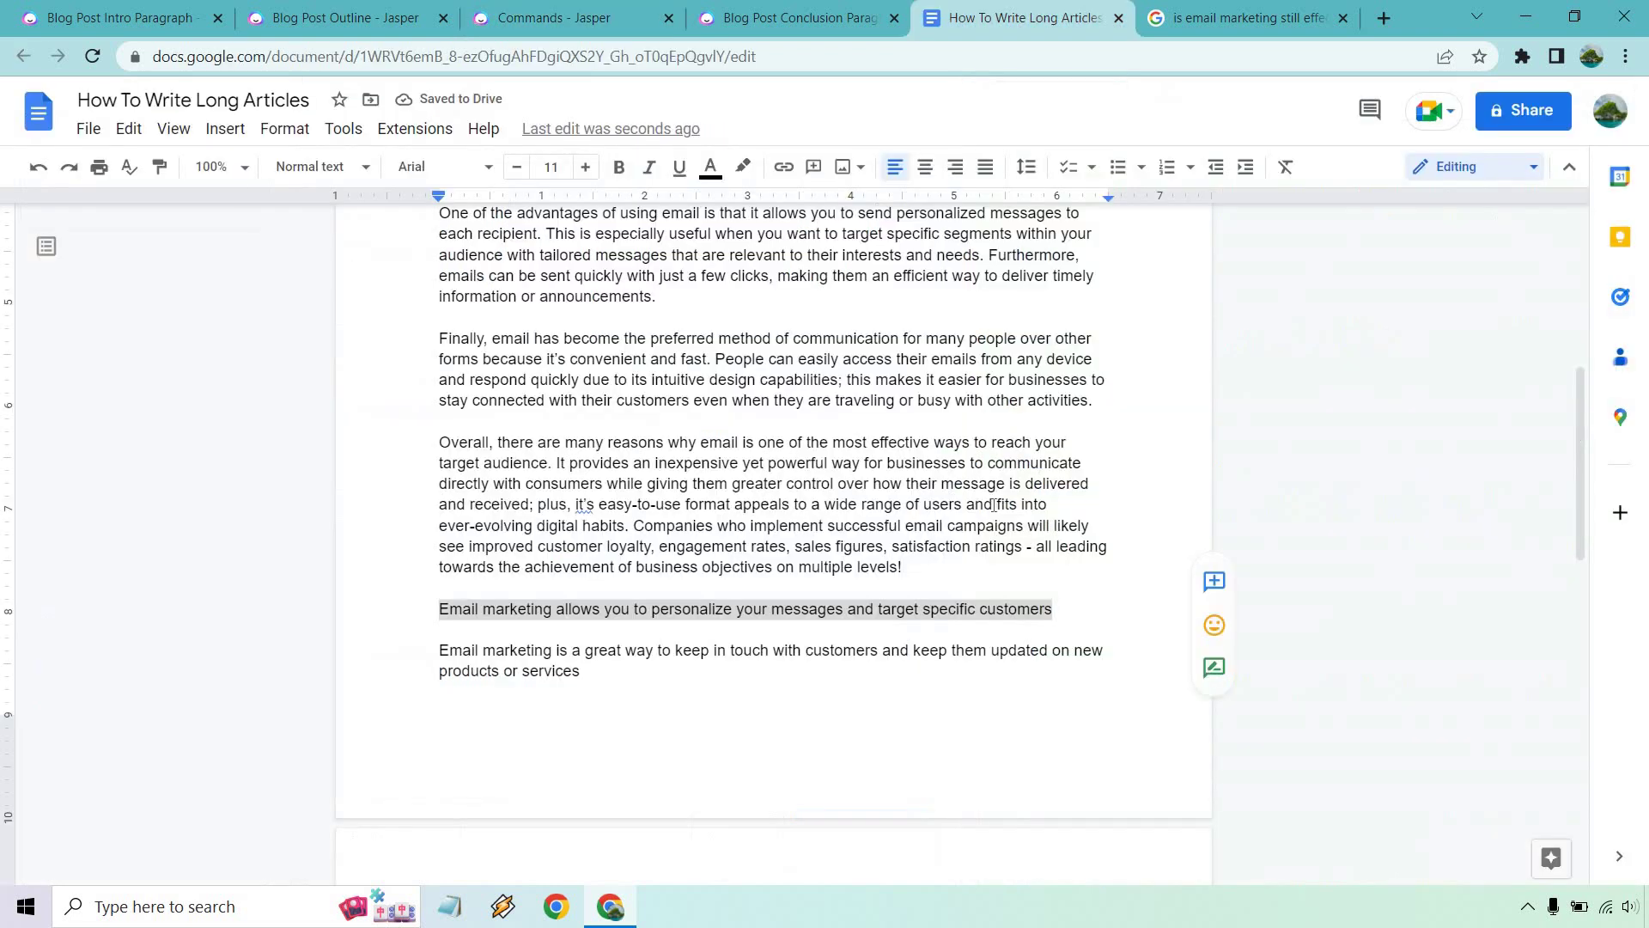
click(1065, 609)
key(Return)
key(Return)
key(ctrl+v)
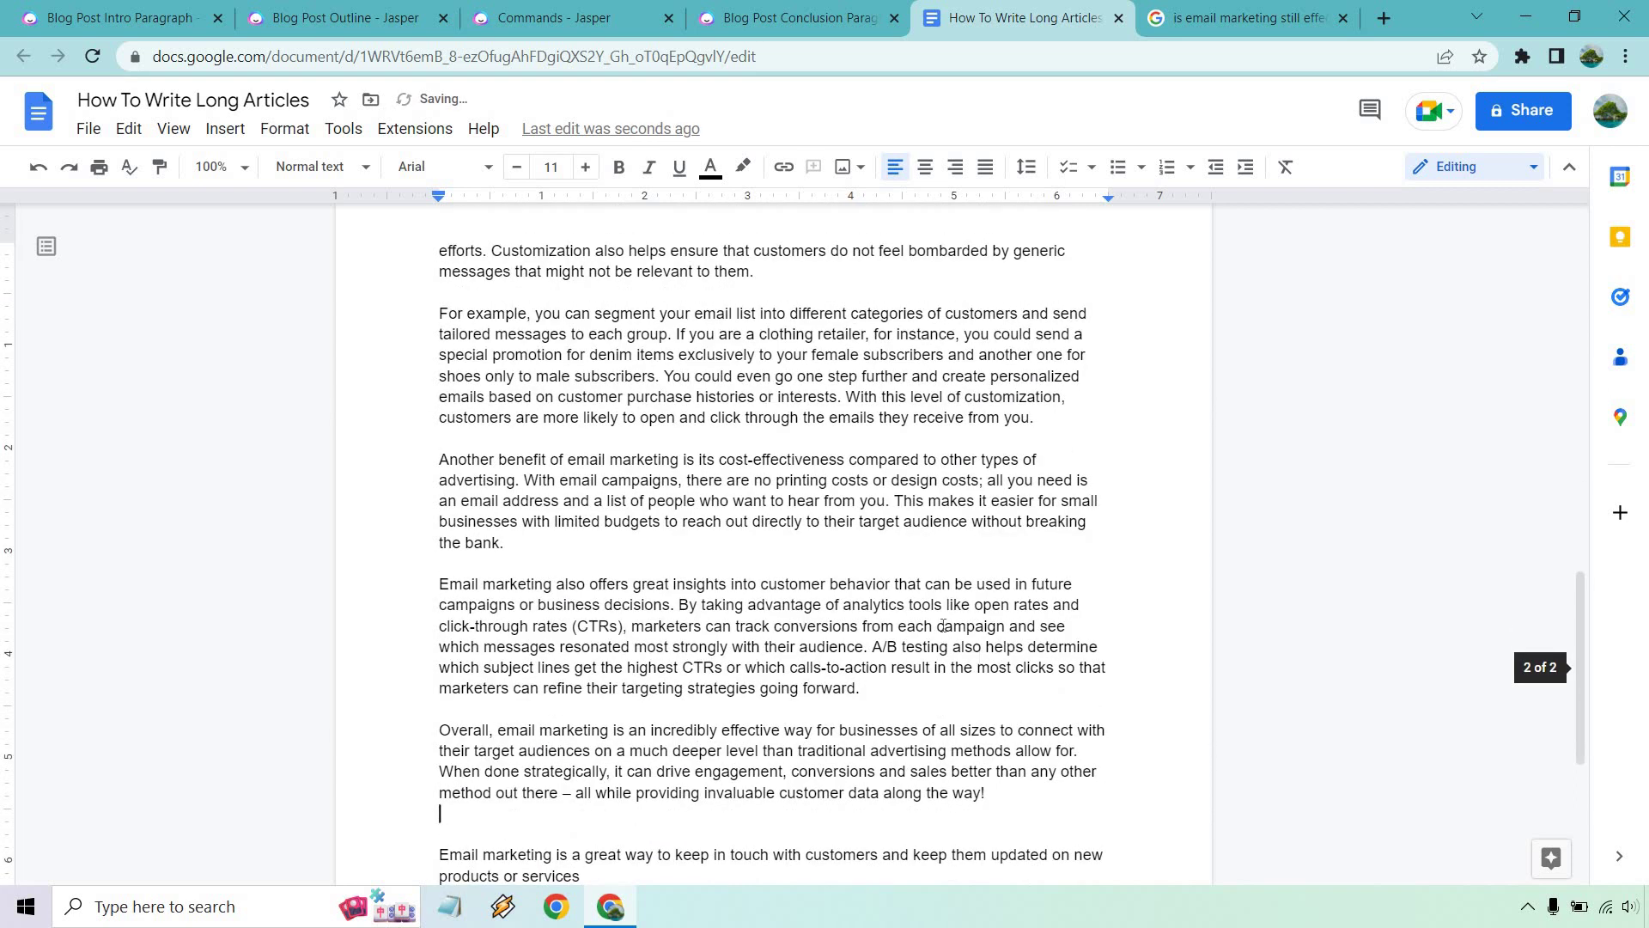
scroll(467, 635, up, 1)
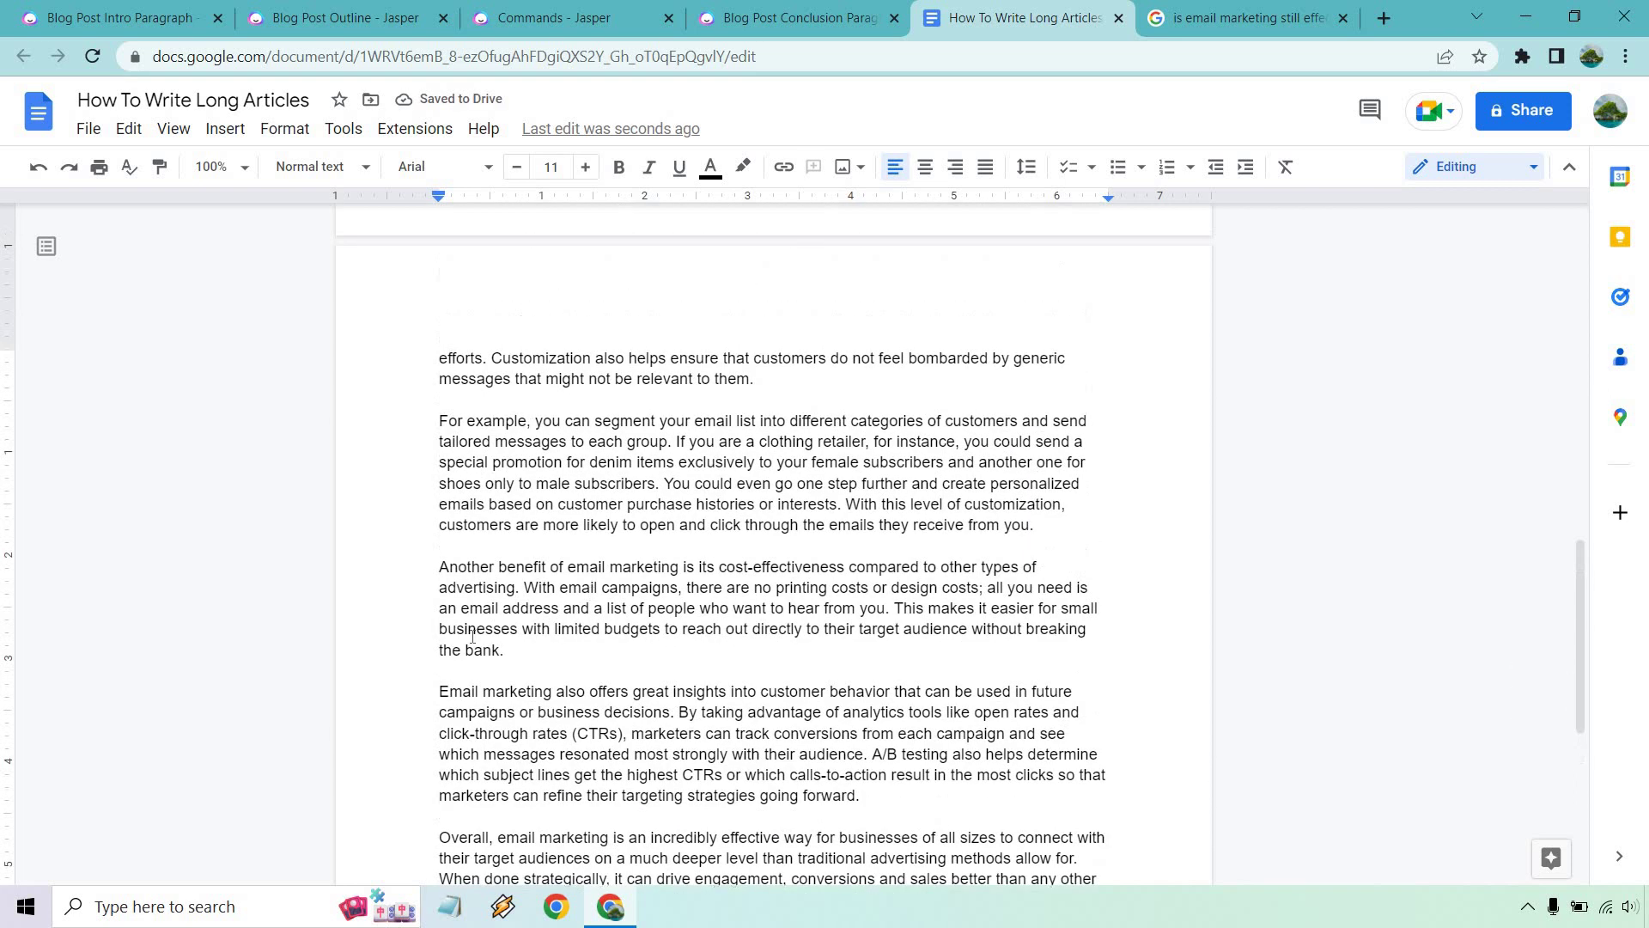
drag(487, 644, 439, 566)
key(BackSpace)
key(BackSpace)
key(BackSpace)
Bold the personalization subheading, remove the extra blank line, and select the sales and loyalty subheading.
scroll(636, 571, up, 6)
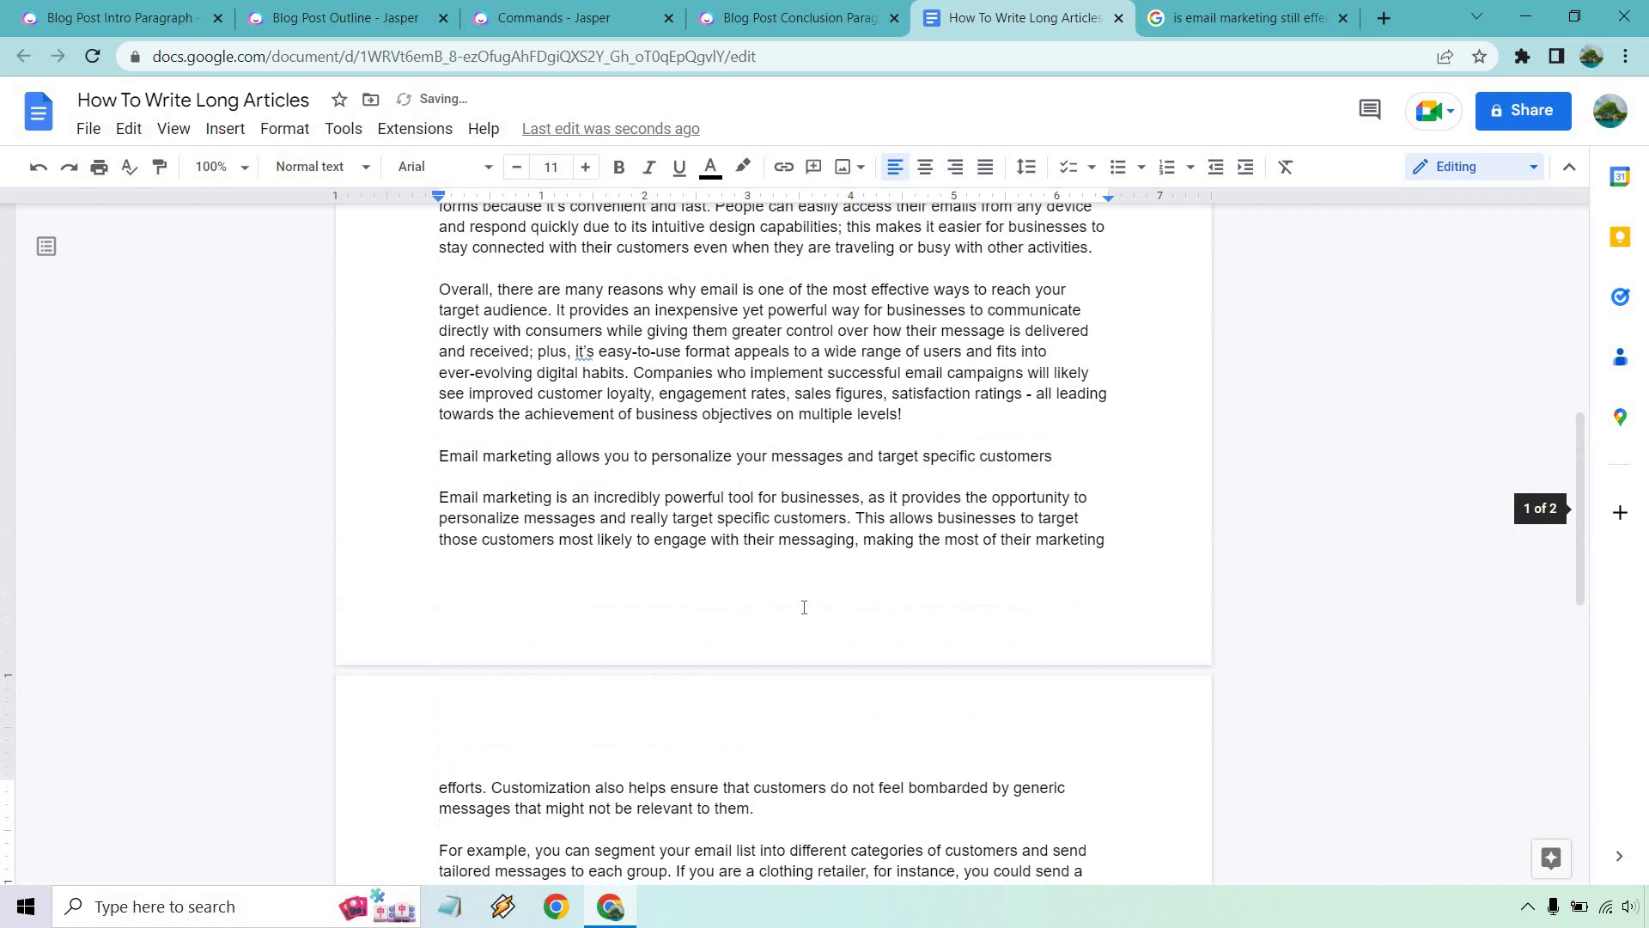
drag(1067, 559, 440, 564)
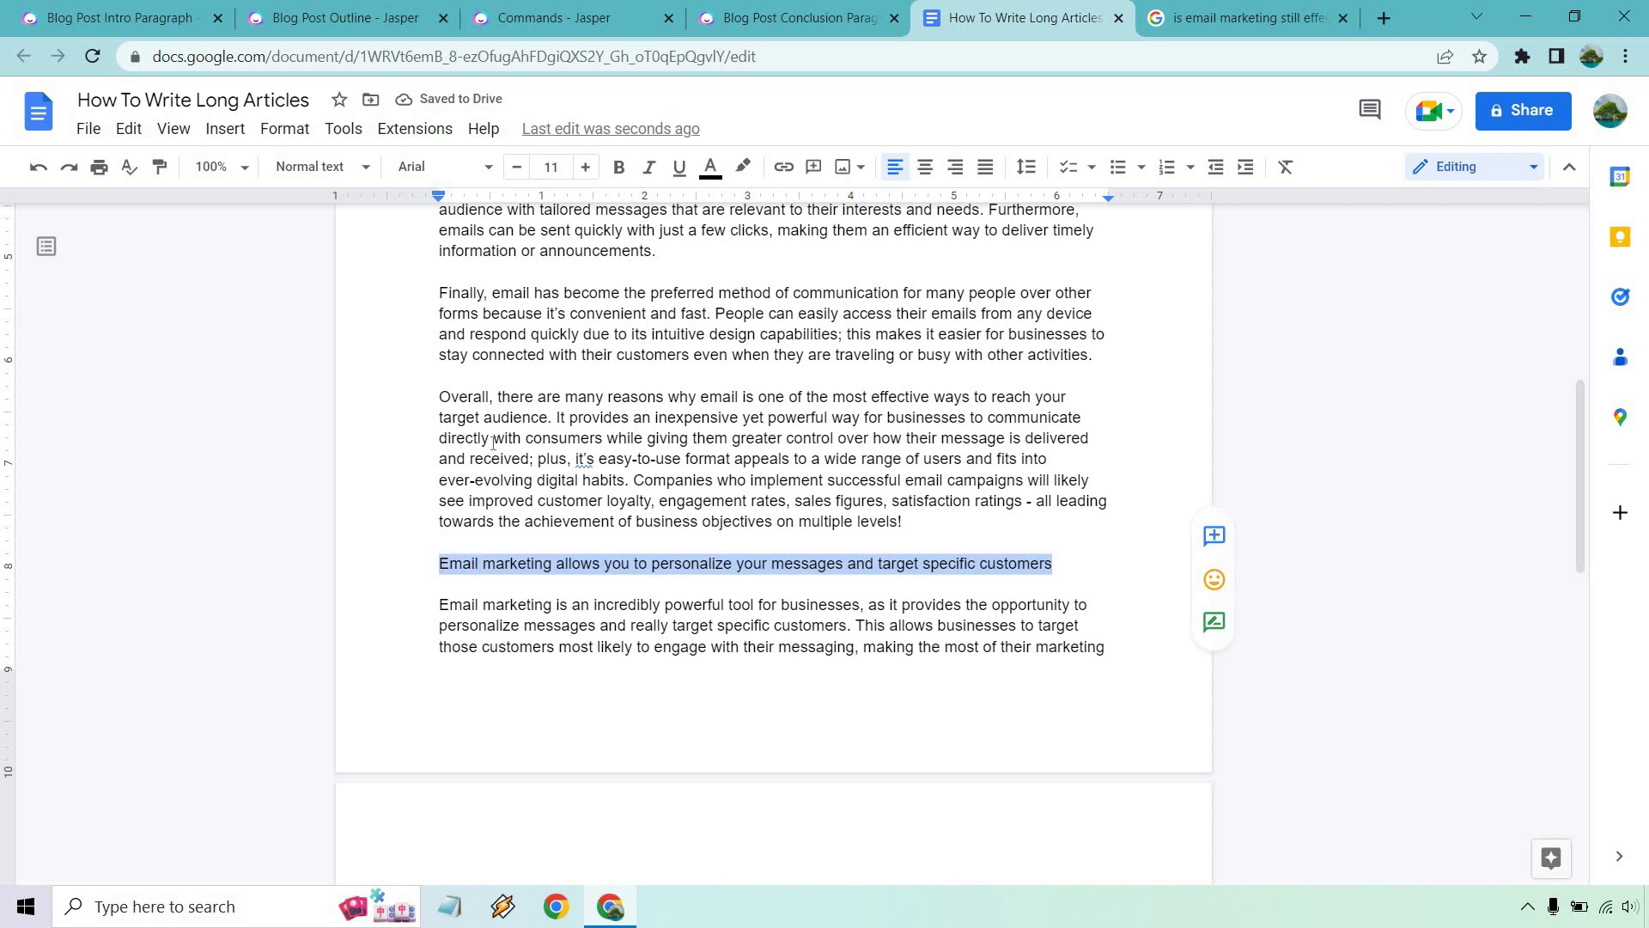
click(618, 167)
click(809, 397)
scroll(868, 427, down, 7)
scroll(874, 439, down, 3)
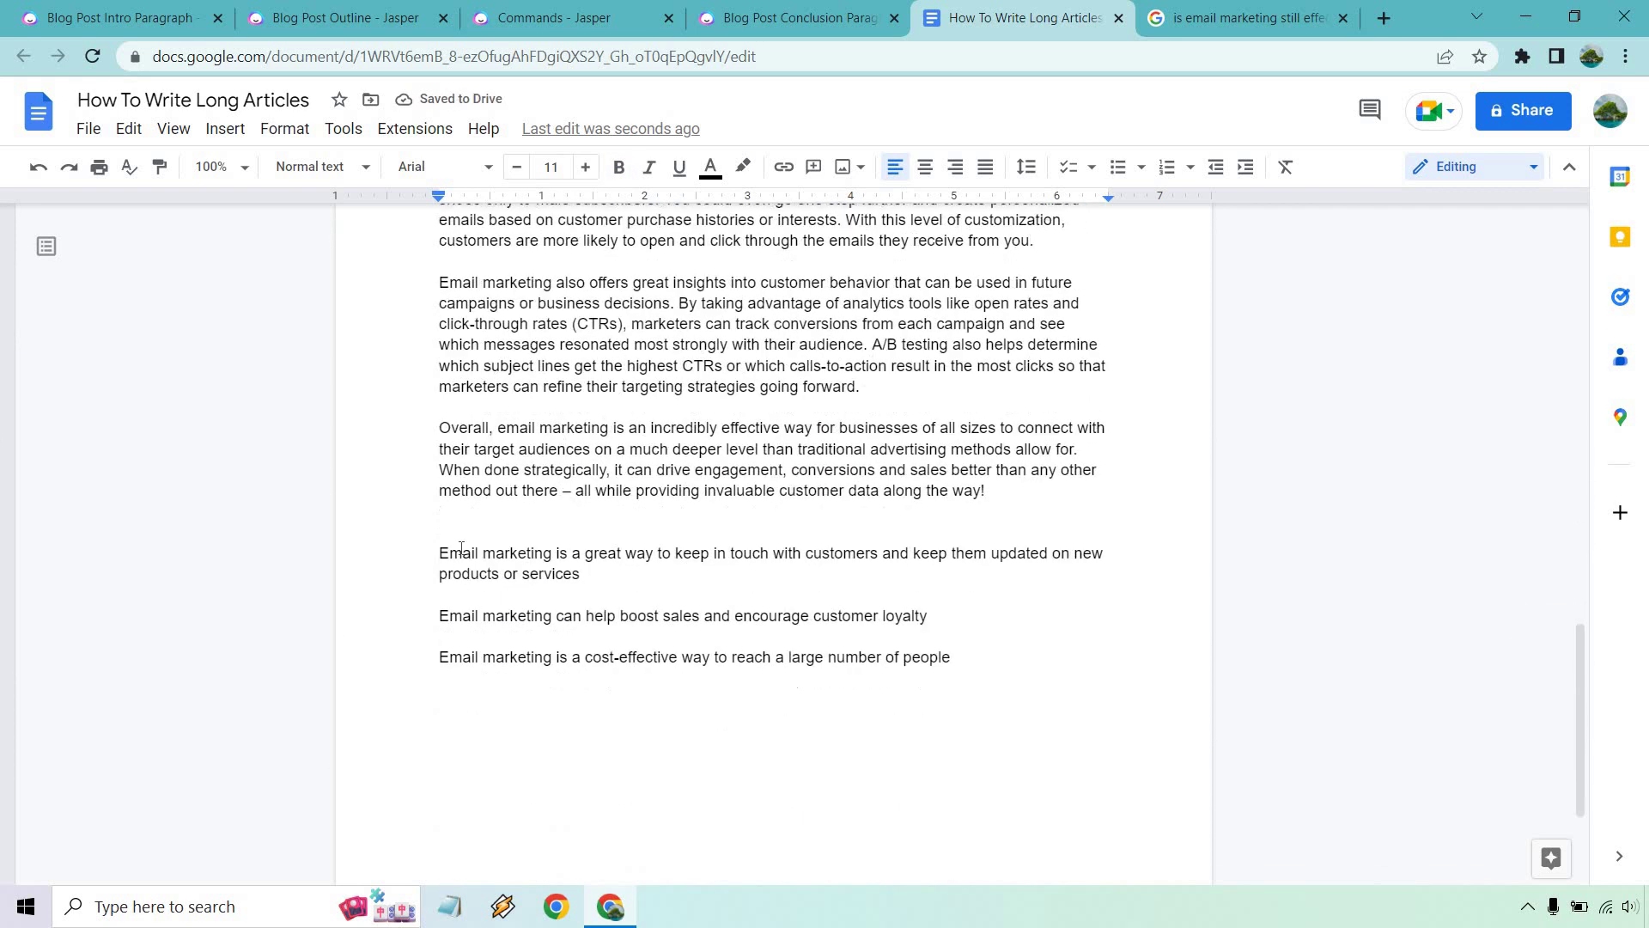
click(438, 514)
key(BackSpace)
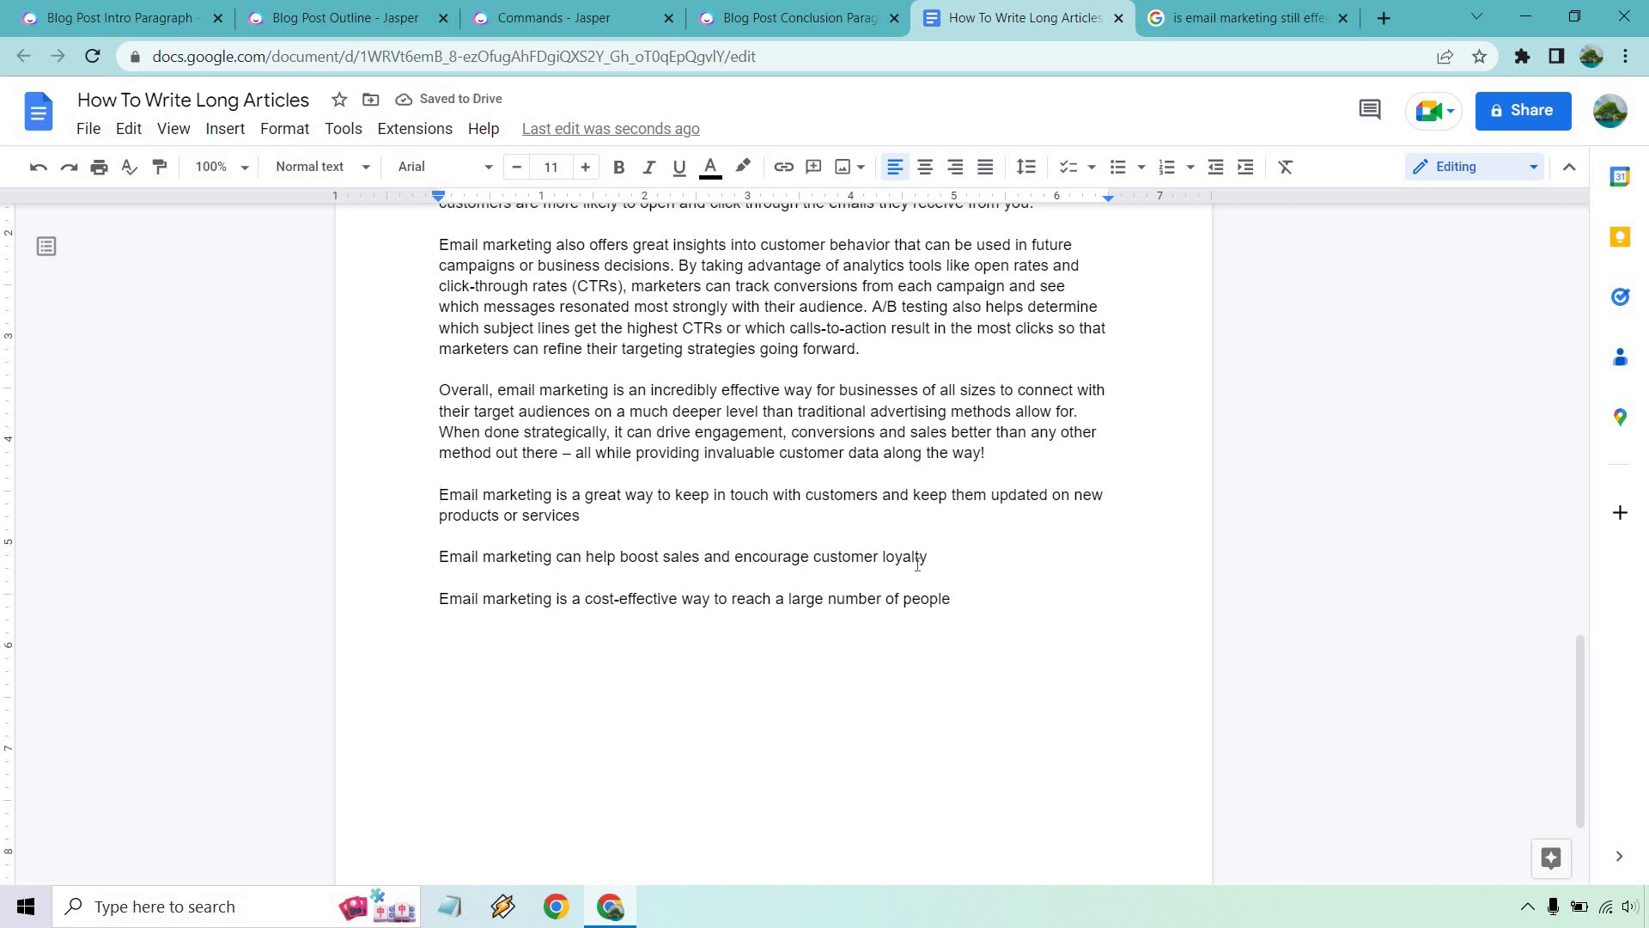
drag(928, 559, 438, 557)
key(ctrl+c)
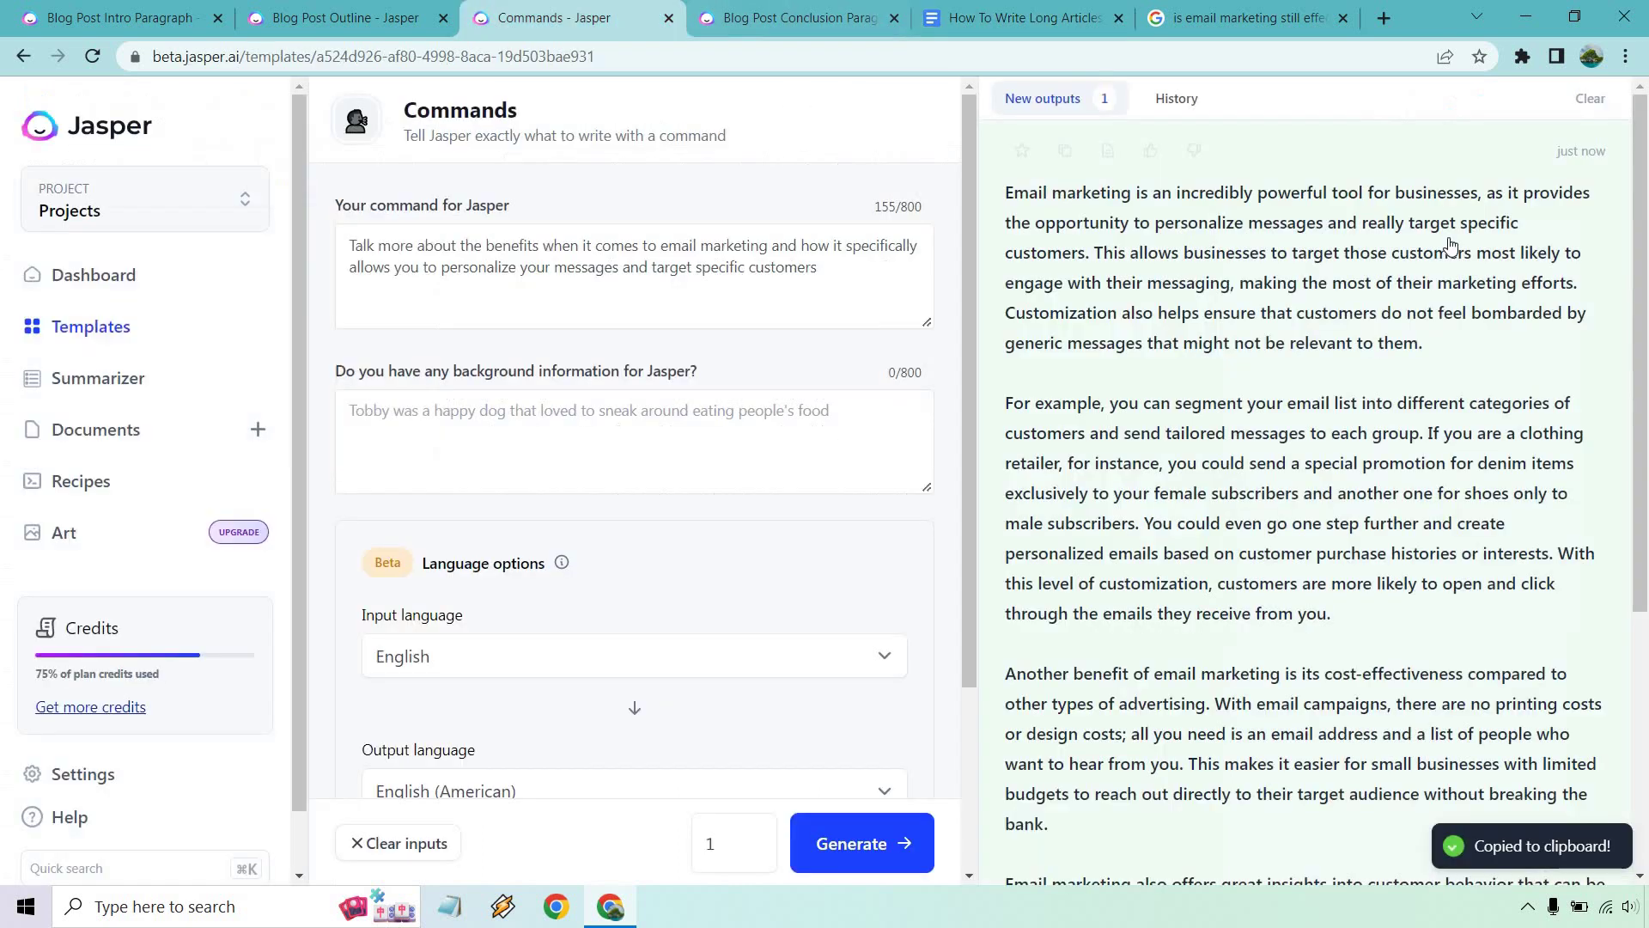
Clear outputs and generate from the command 'Describe how email marketing…' about sales and customer loyalty.
click(558, 18)
click(1587, 100)
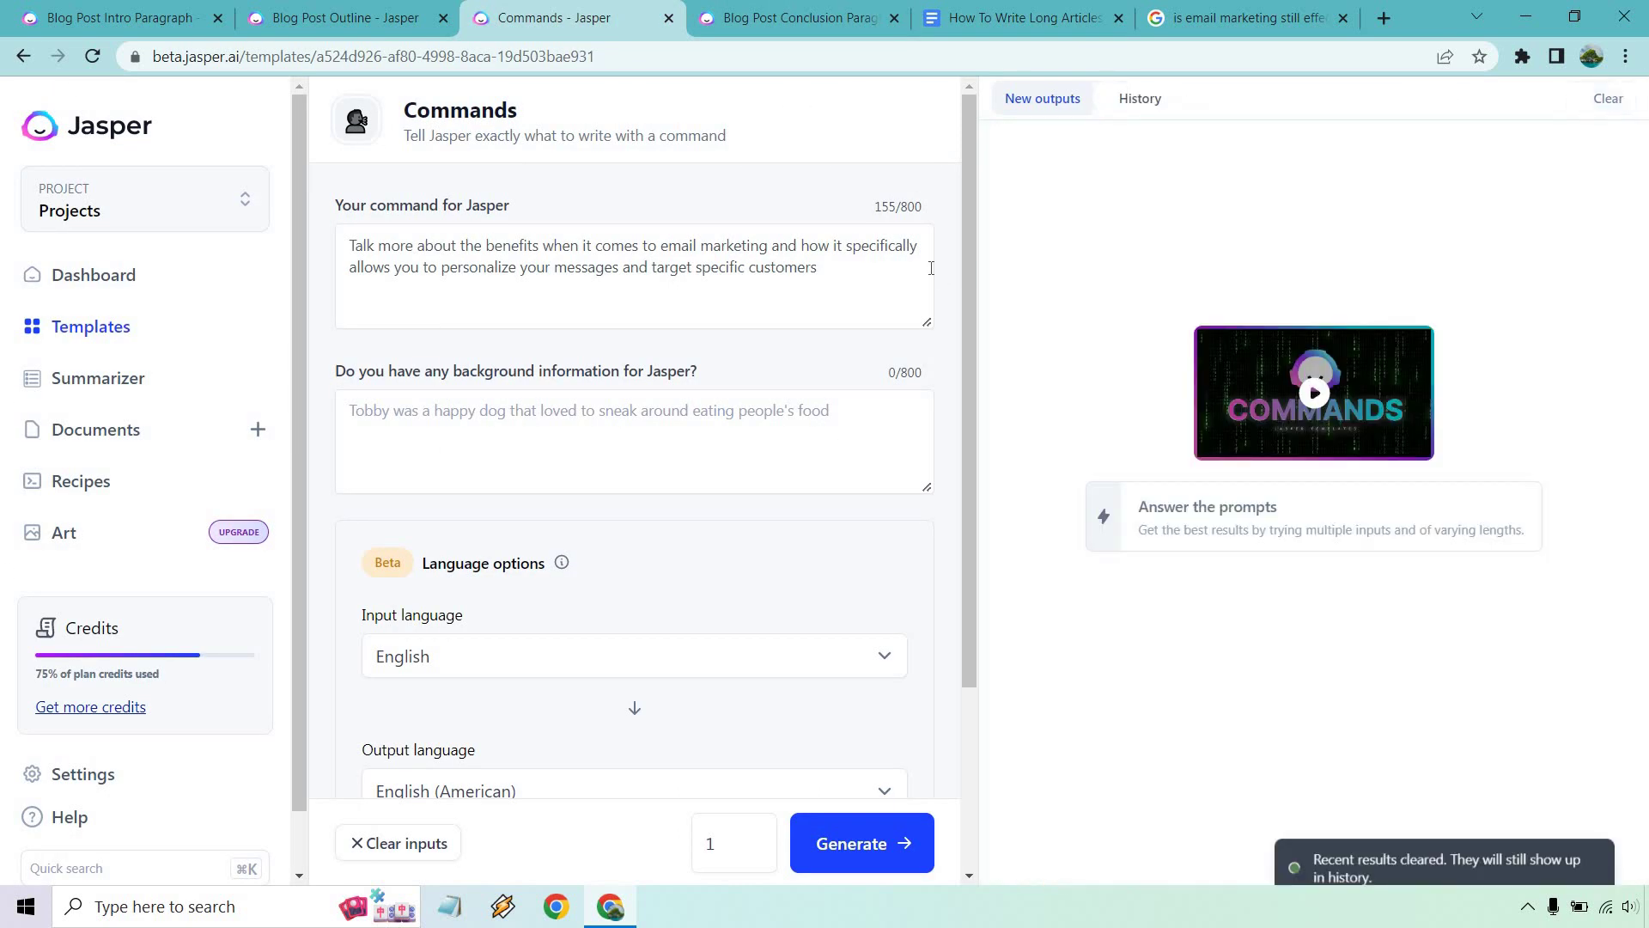
click(759, 268)
key(ctrl+a)
key(ctrl+v)
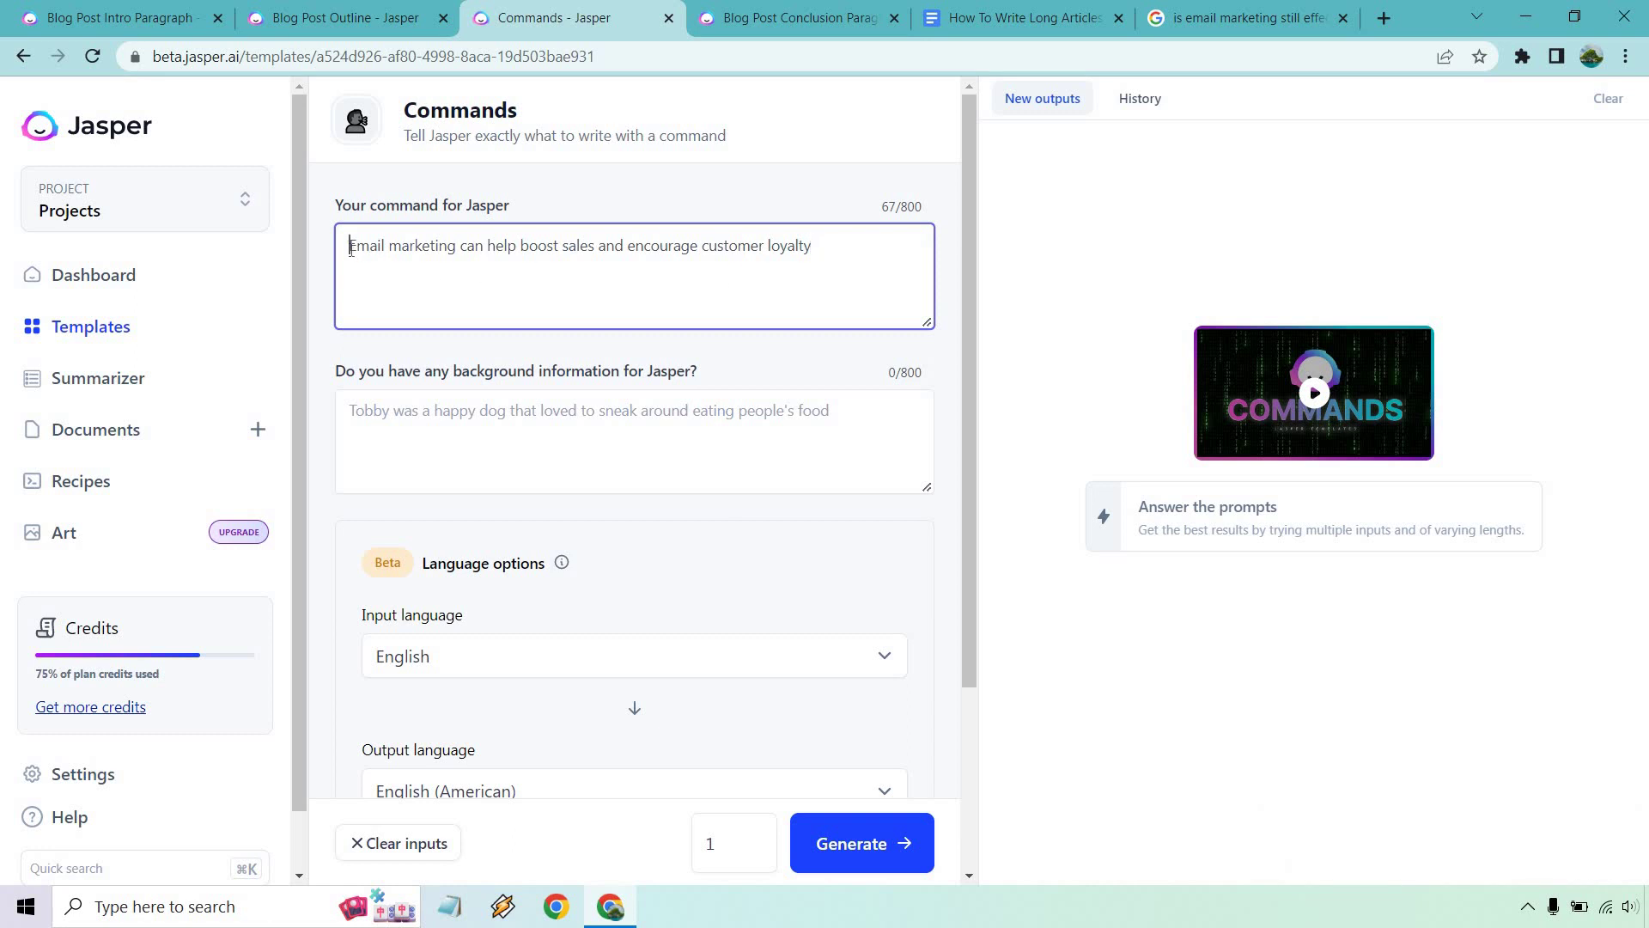
text(Describe how)
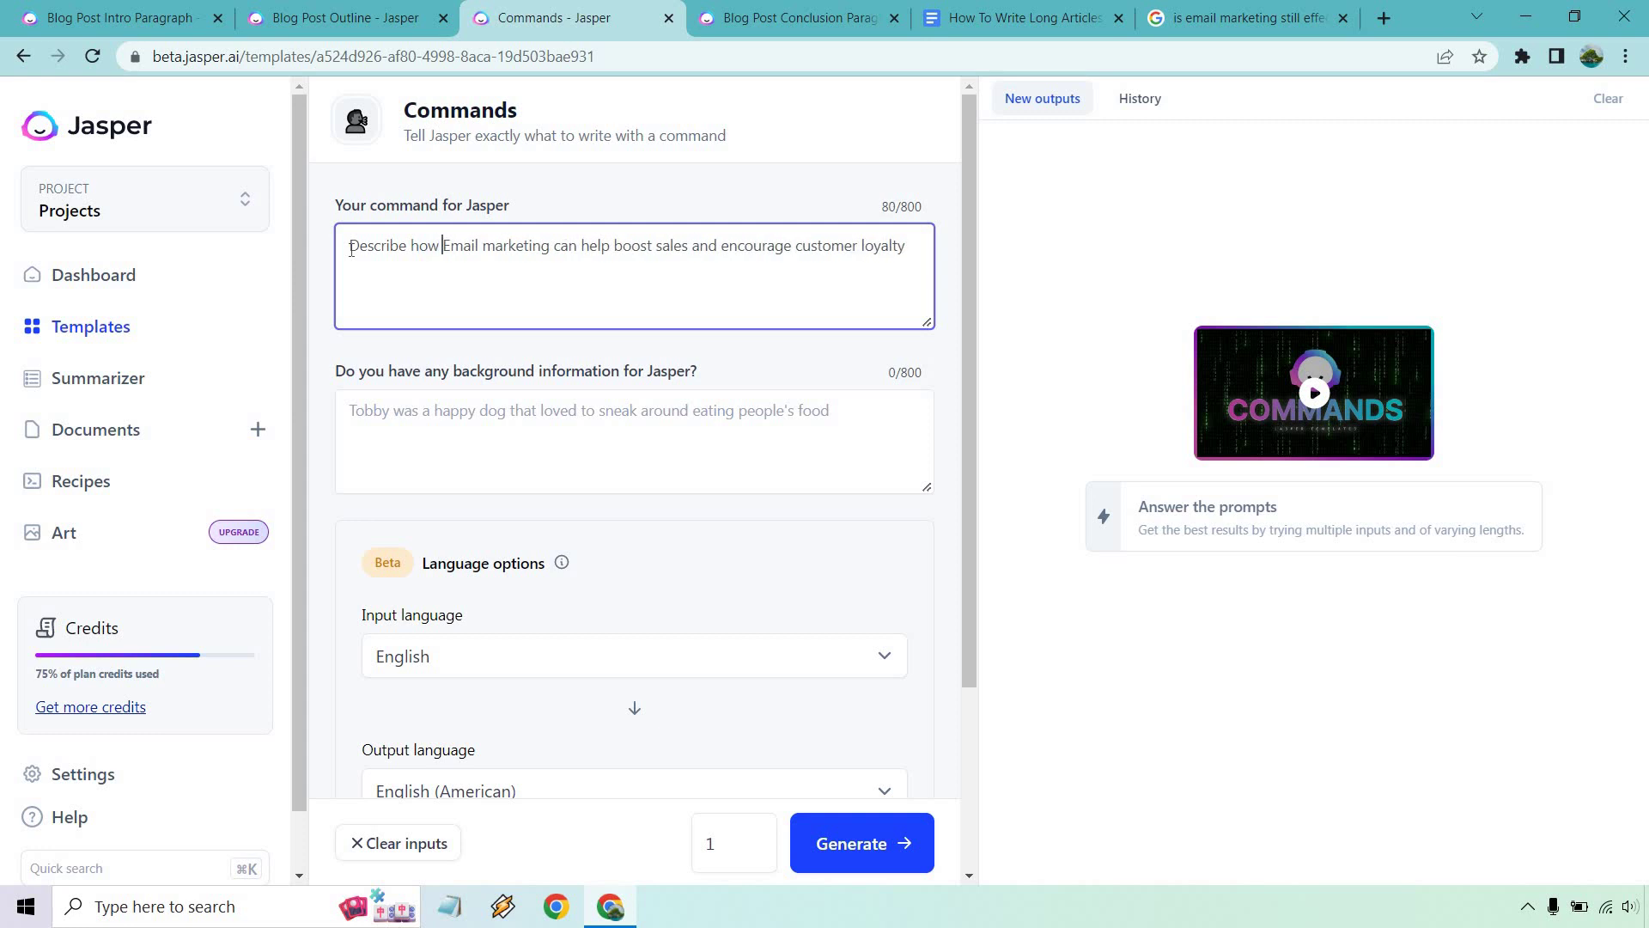
key(Delete)
text(e)
click(893, 839)
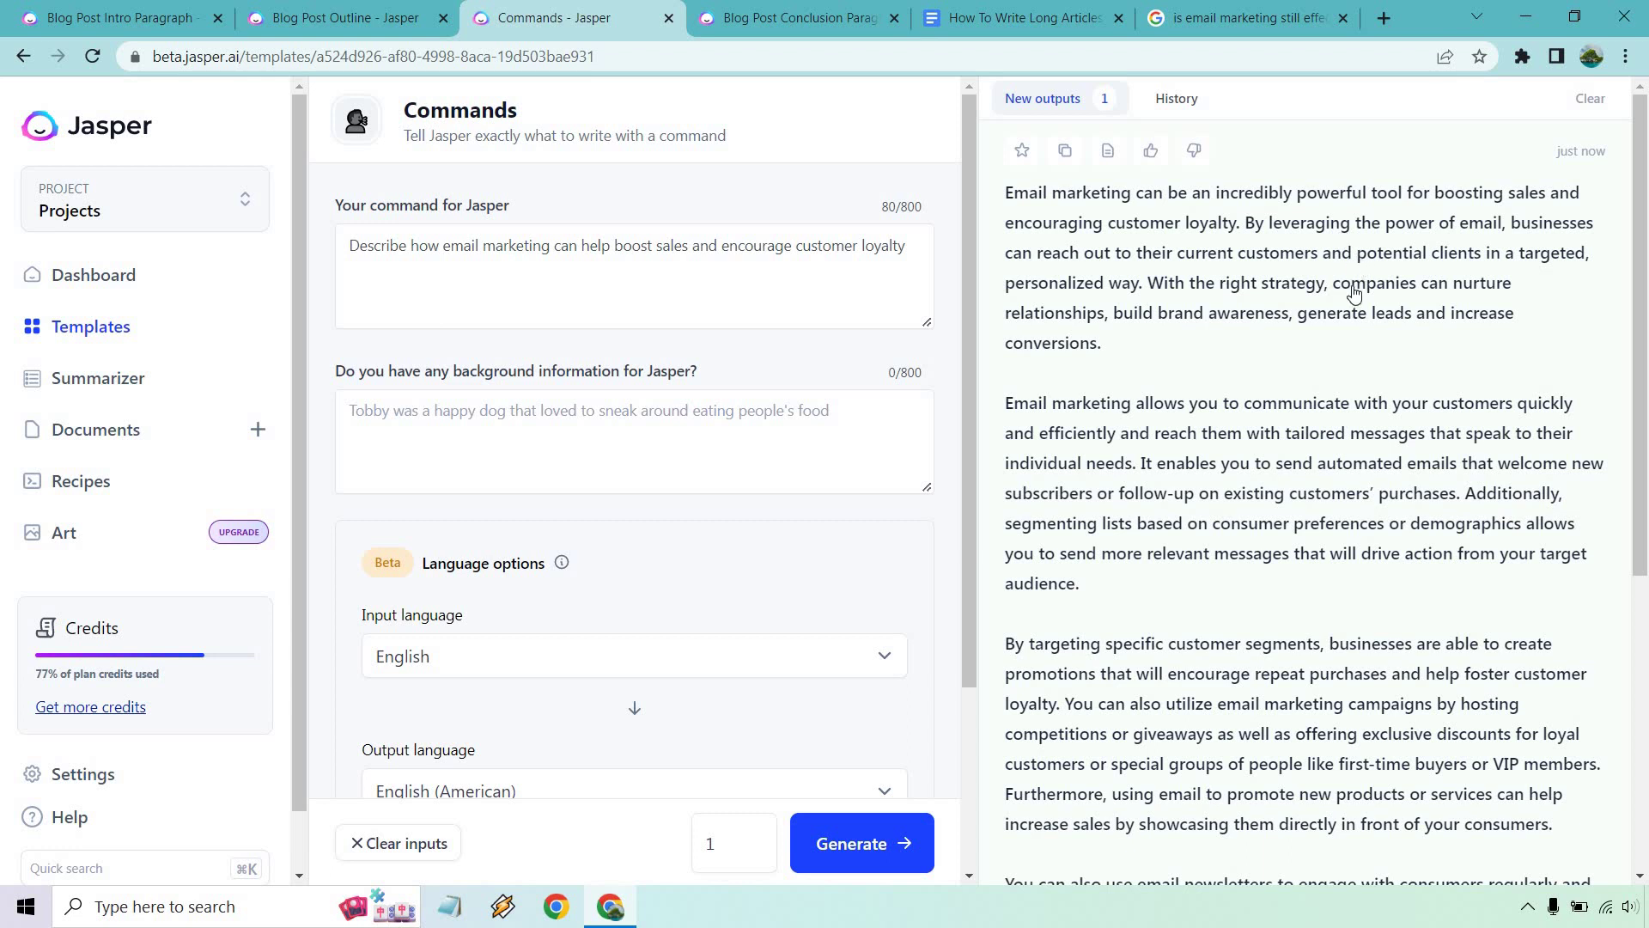
Review the sales-and-loyalty paragraphs and copy them for the article.
scroll(1349, 283, down, 1)
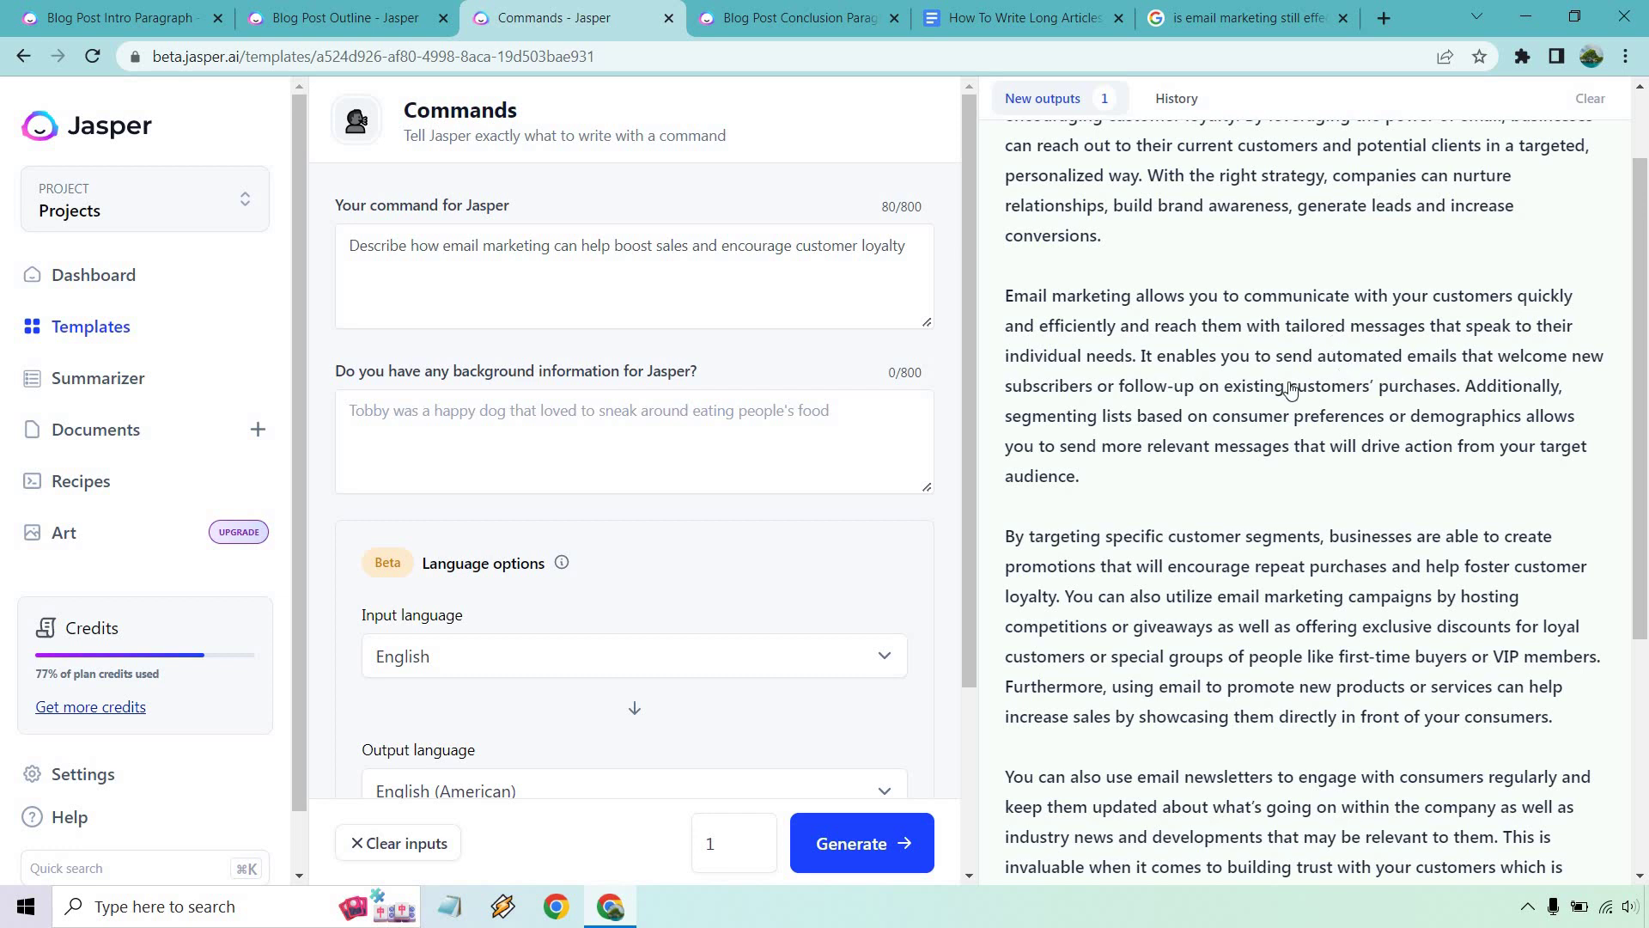
scroll(1284, 389, down, 1)
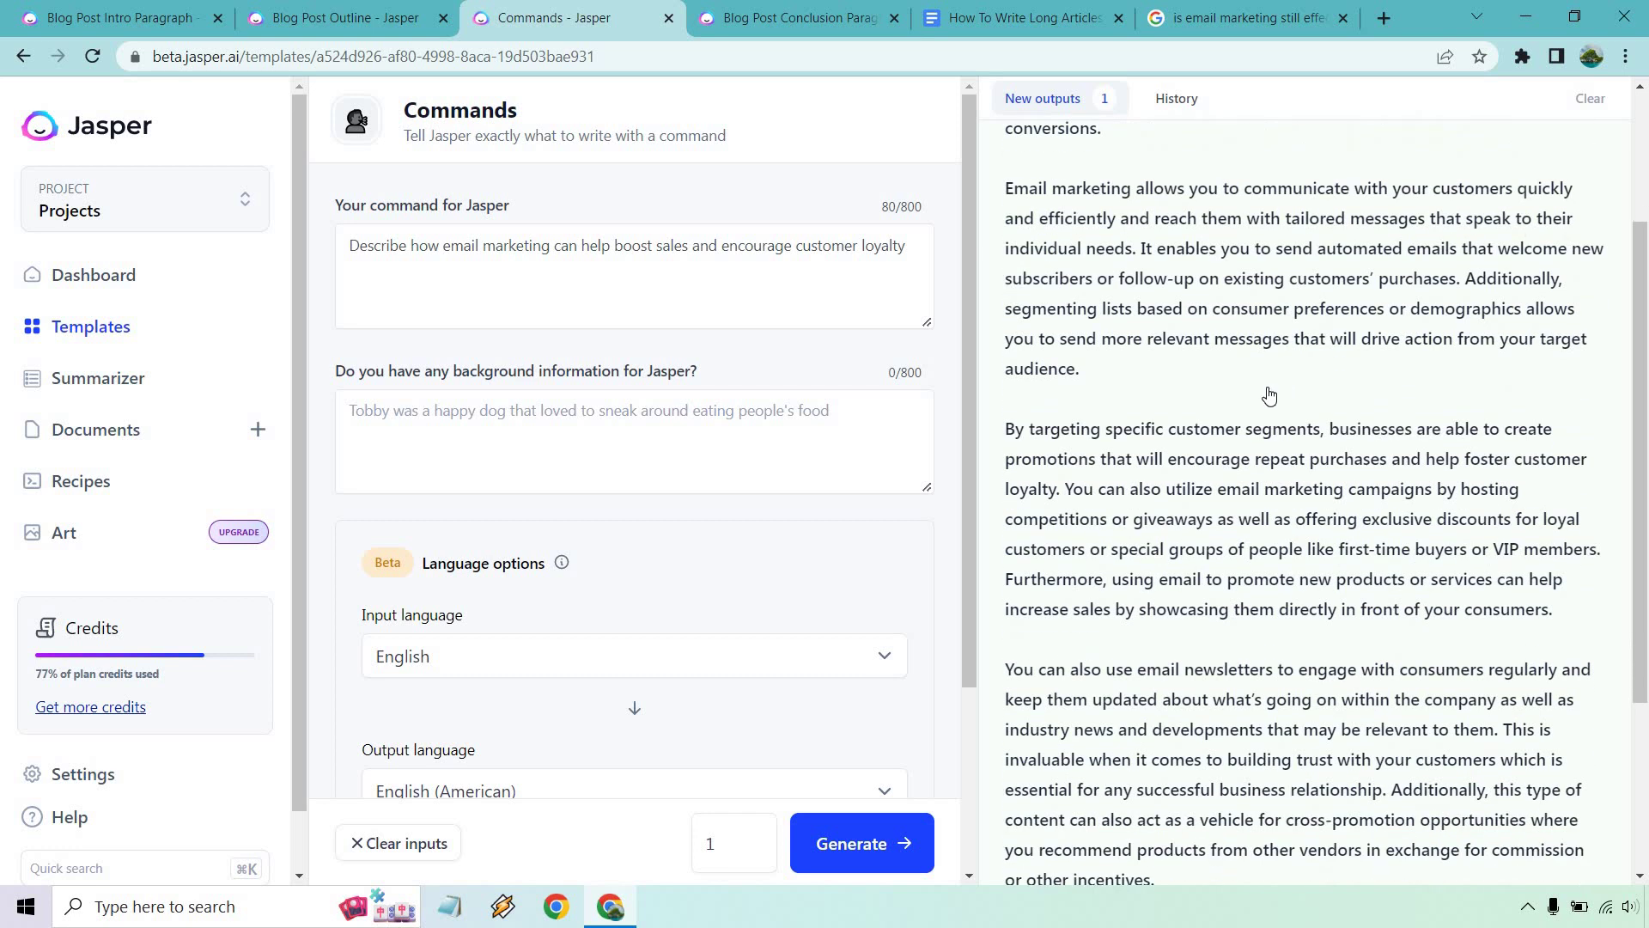
scroll(1267, 392, down, 1)
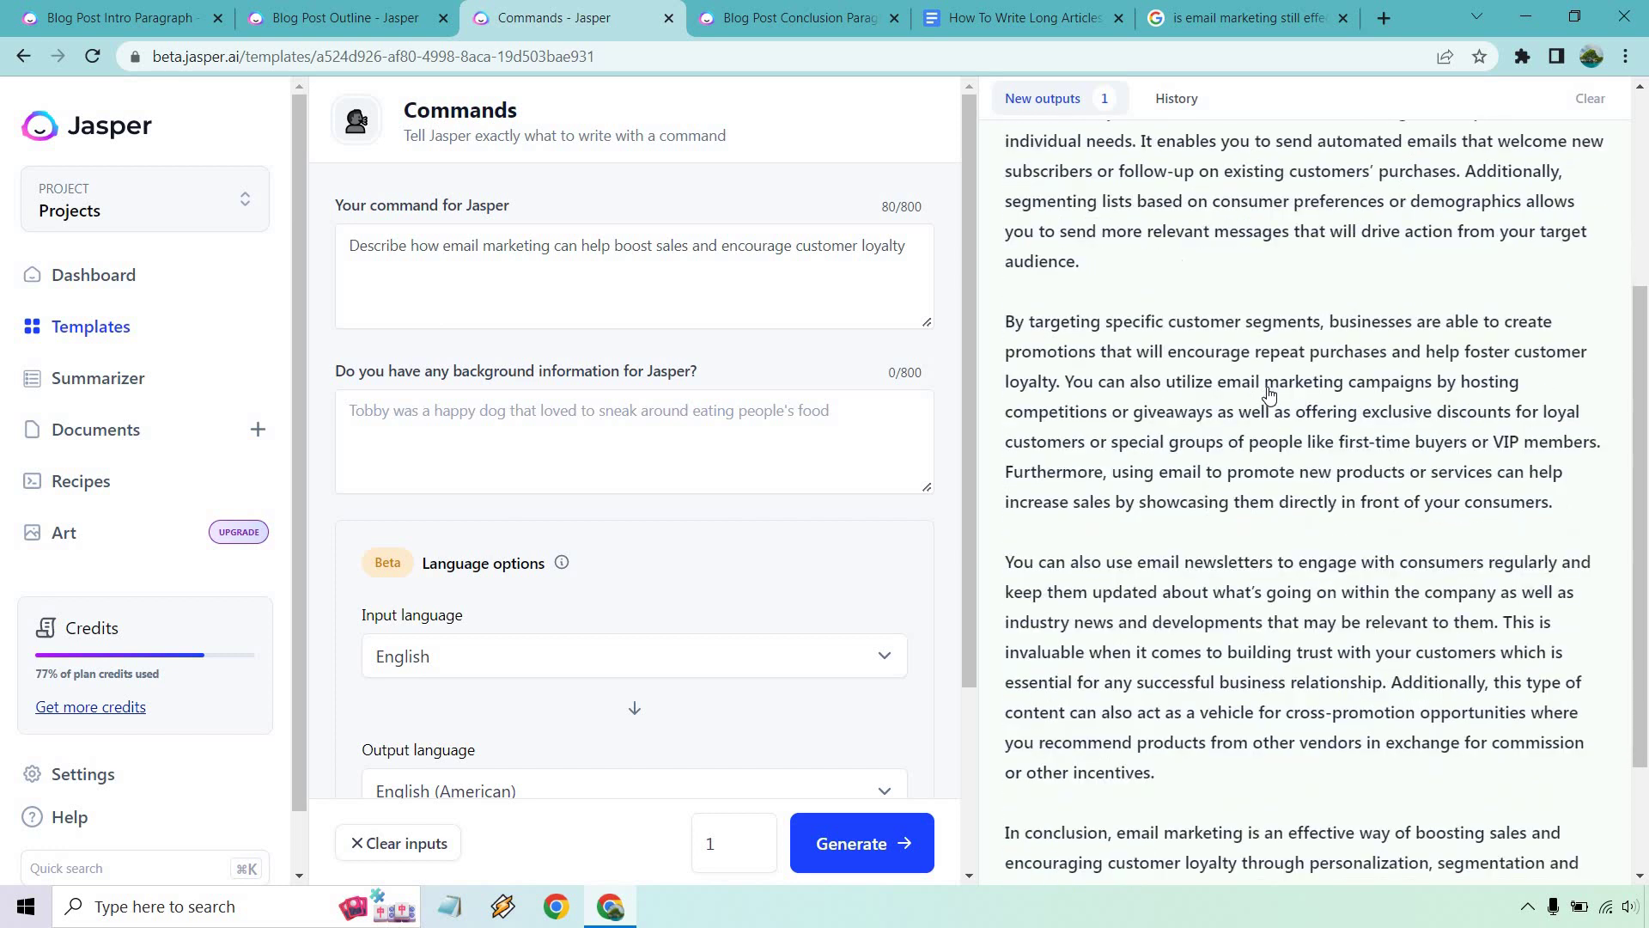
scroll(1266, 404, down, 2)
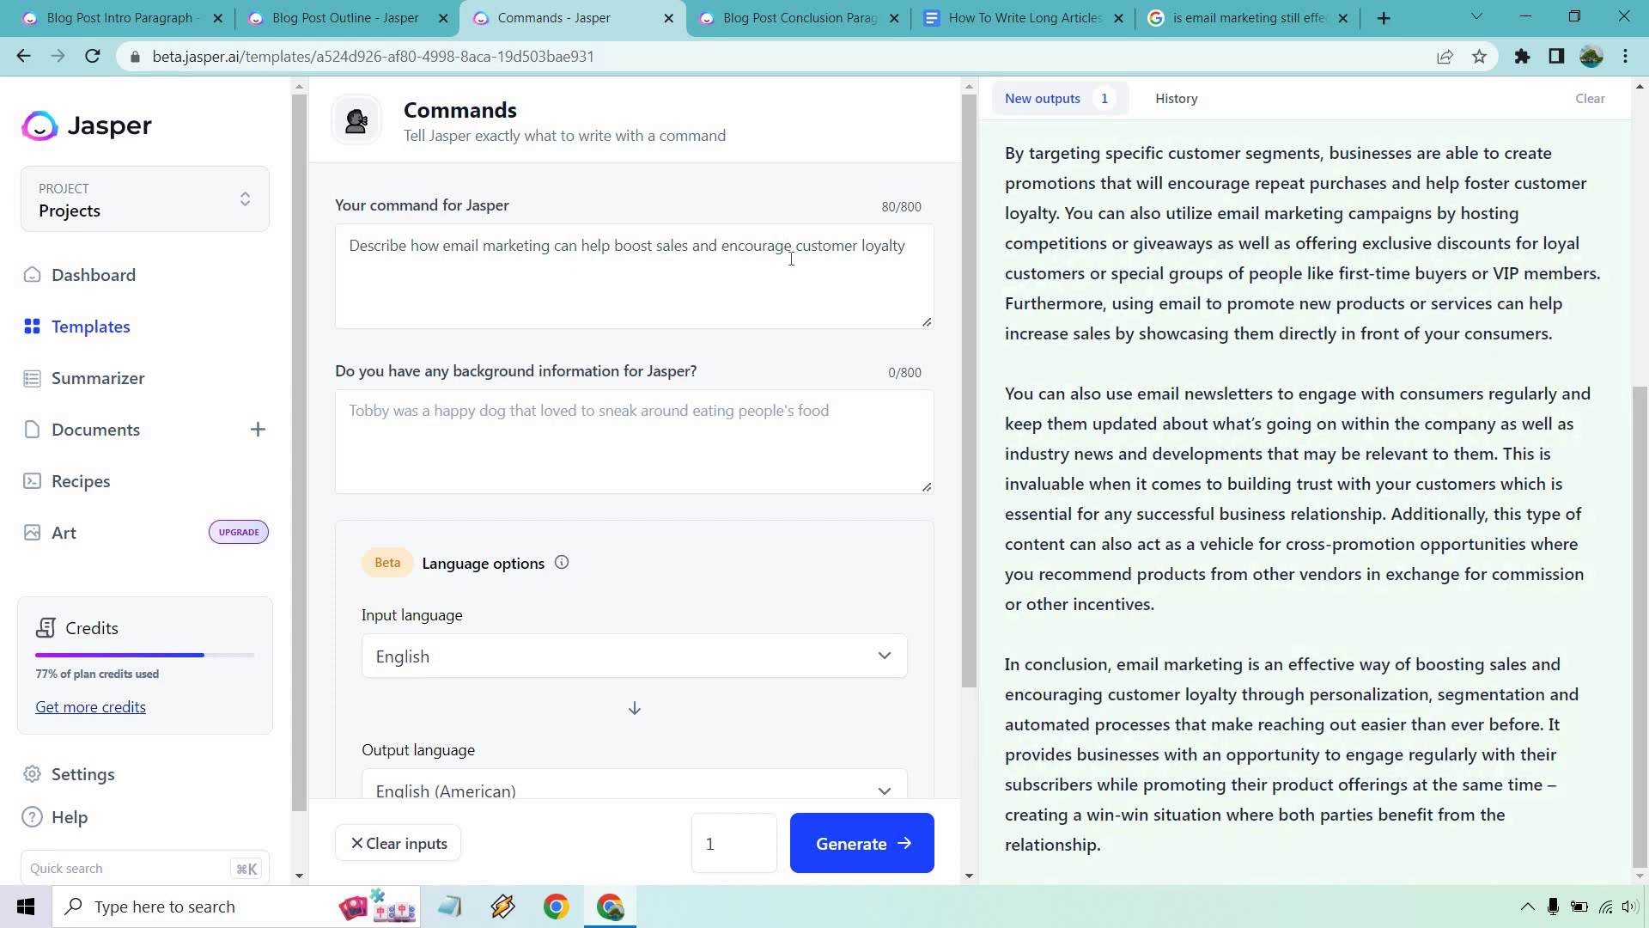
scroll(1518, 528, up, 6)
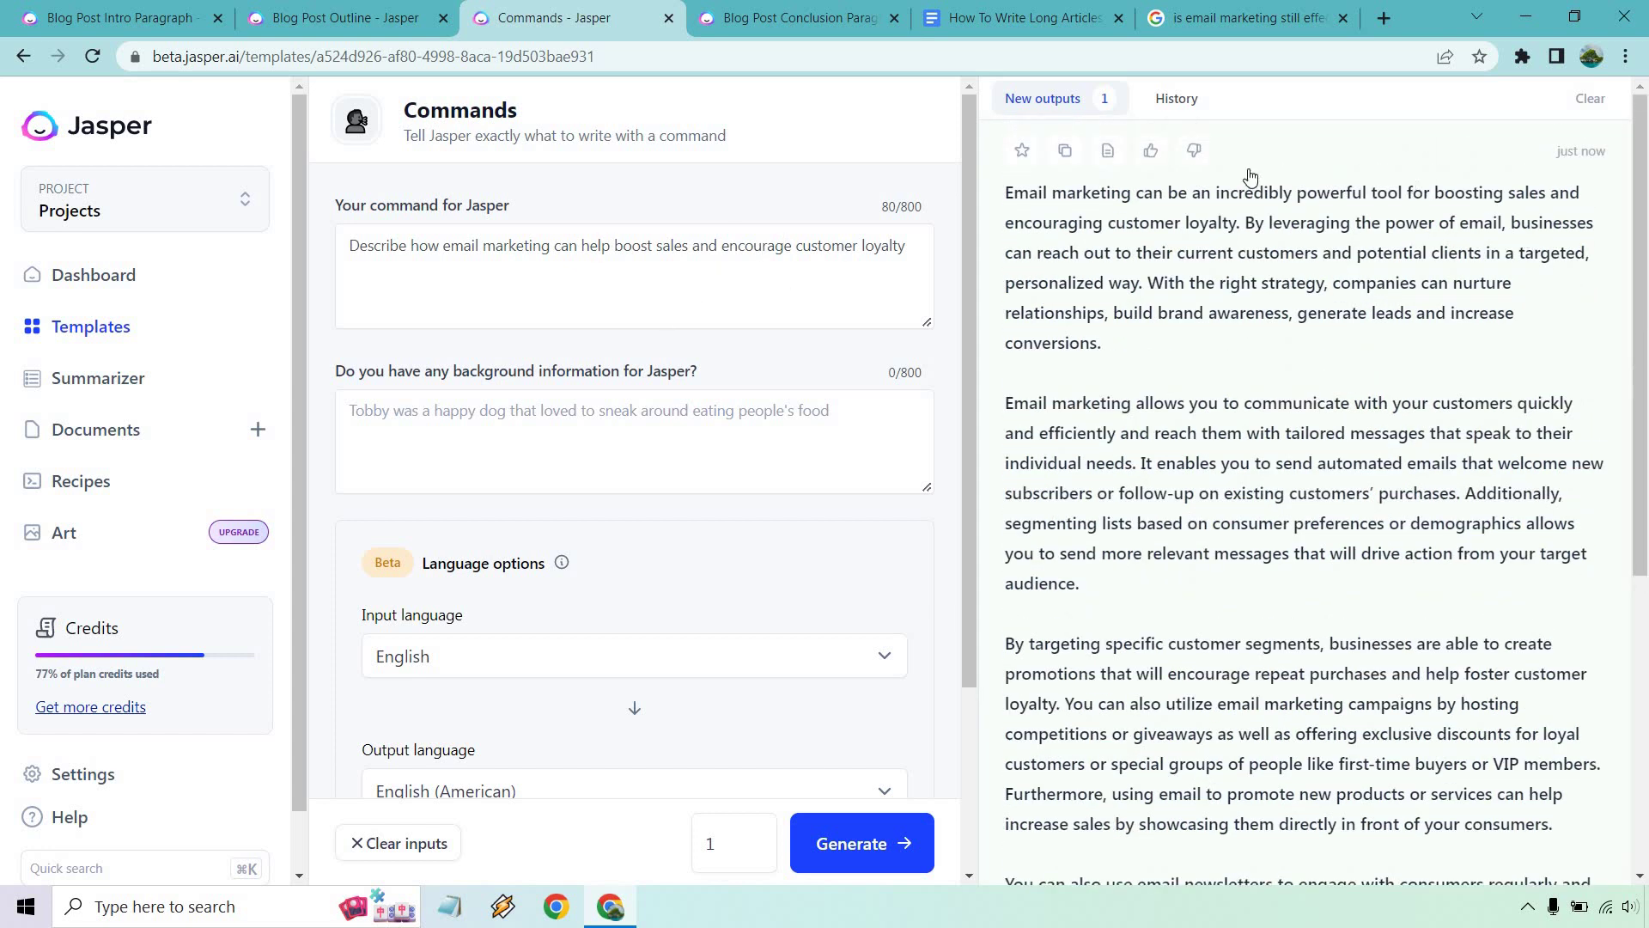
click(1066, 151)
click(1003, 24)
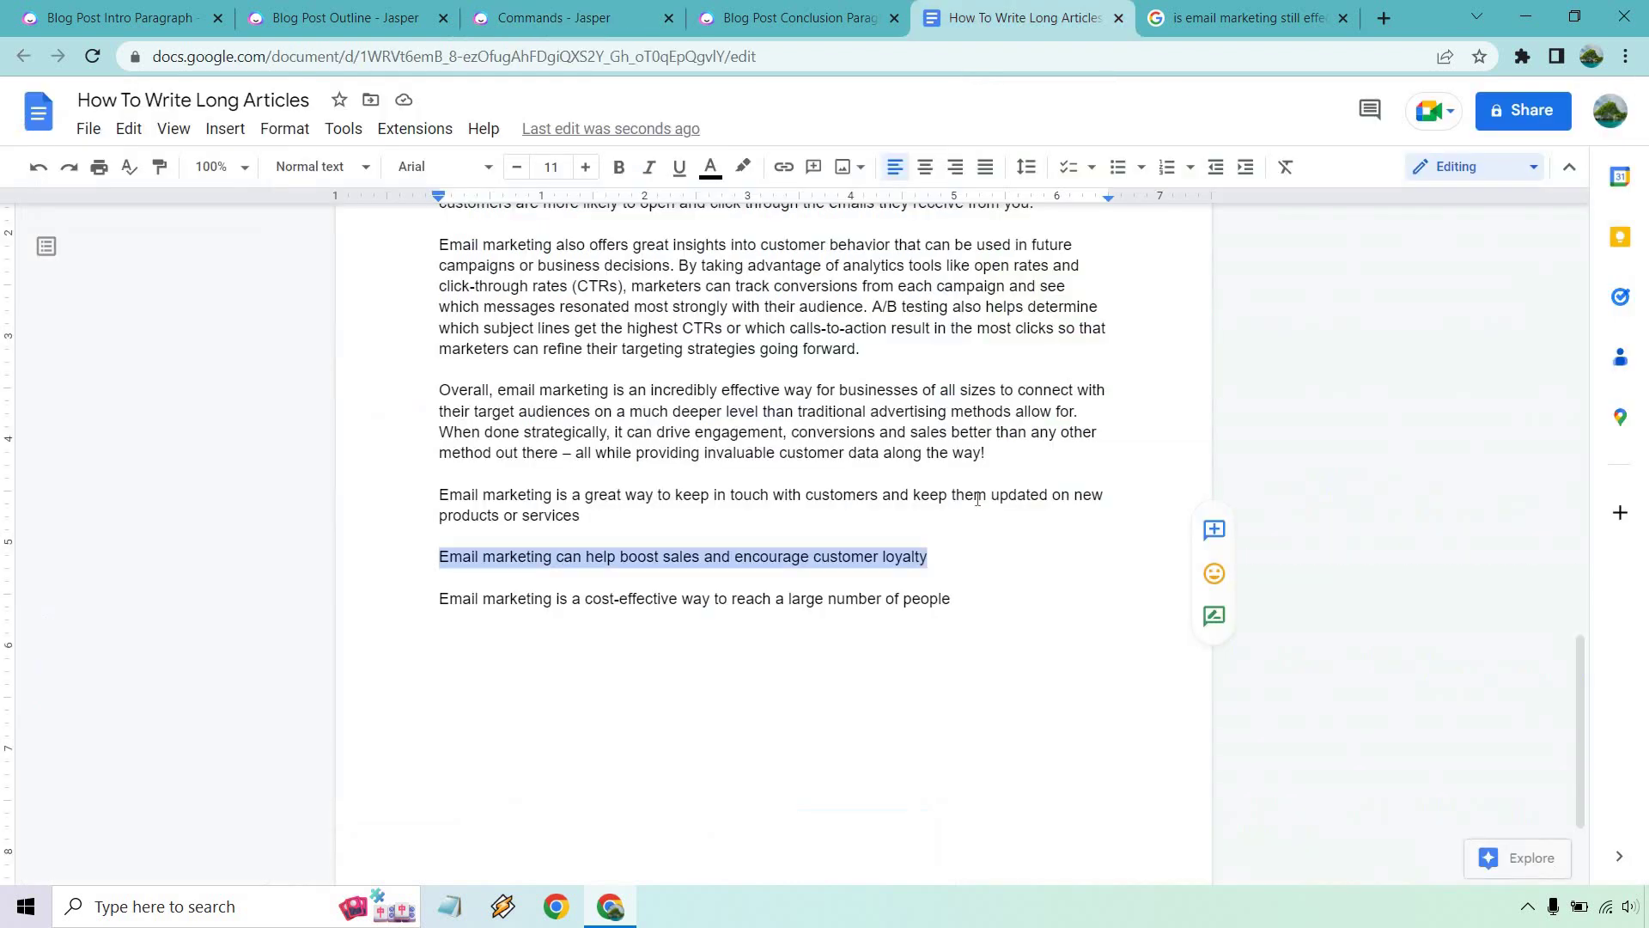
Paste the Jasper paragraphs on a new line below the sales-and-loyalty subheading.
click(963, 561)
key(Return)
key(Return)
key(ctrl+v)
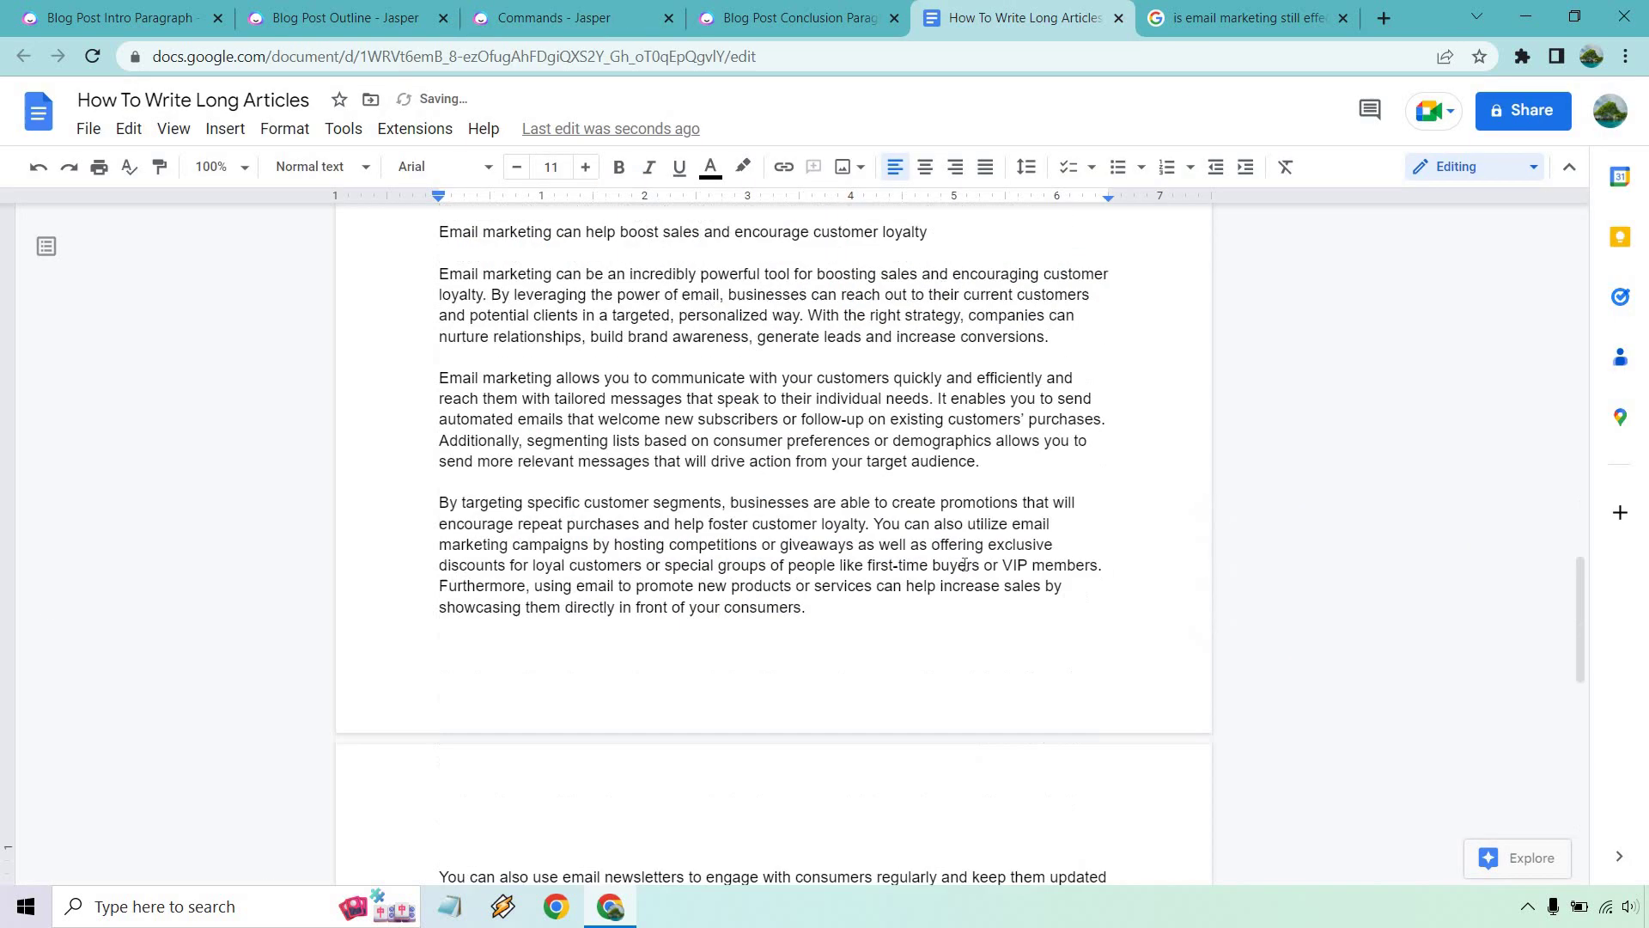
Bold the subheading 'Email marketing can help boost sales and encourage customer loyalty'.
scroll(952, 464, up, 6)
triple_click(766, 456)
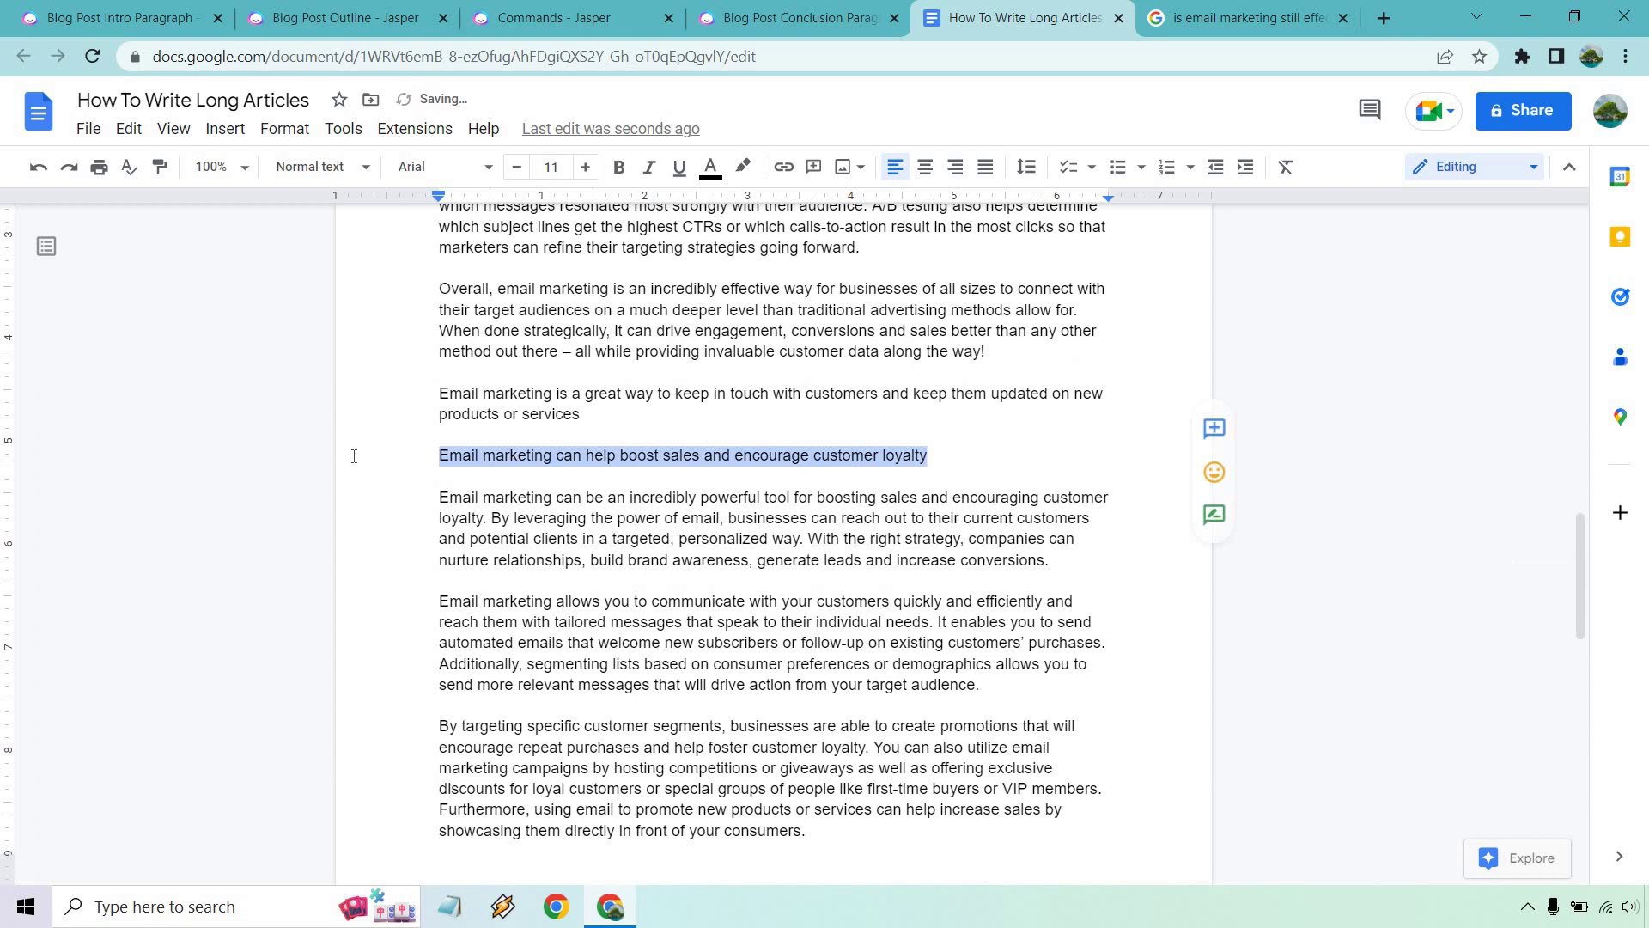
click(618, 167)
click(752, 621)
Add a blank line after 'incentives.' so it separates from the In conclusion paragraph.
scroll(751, 576, down, 4)
scroll(752, 576, down, 4)
scroll(749, 598, up, 3)
scroll(789, 633, down, 3)
click(841, 567)
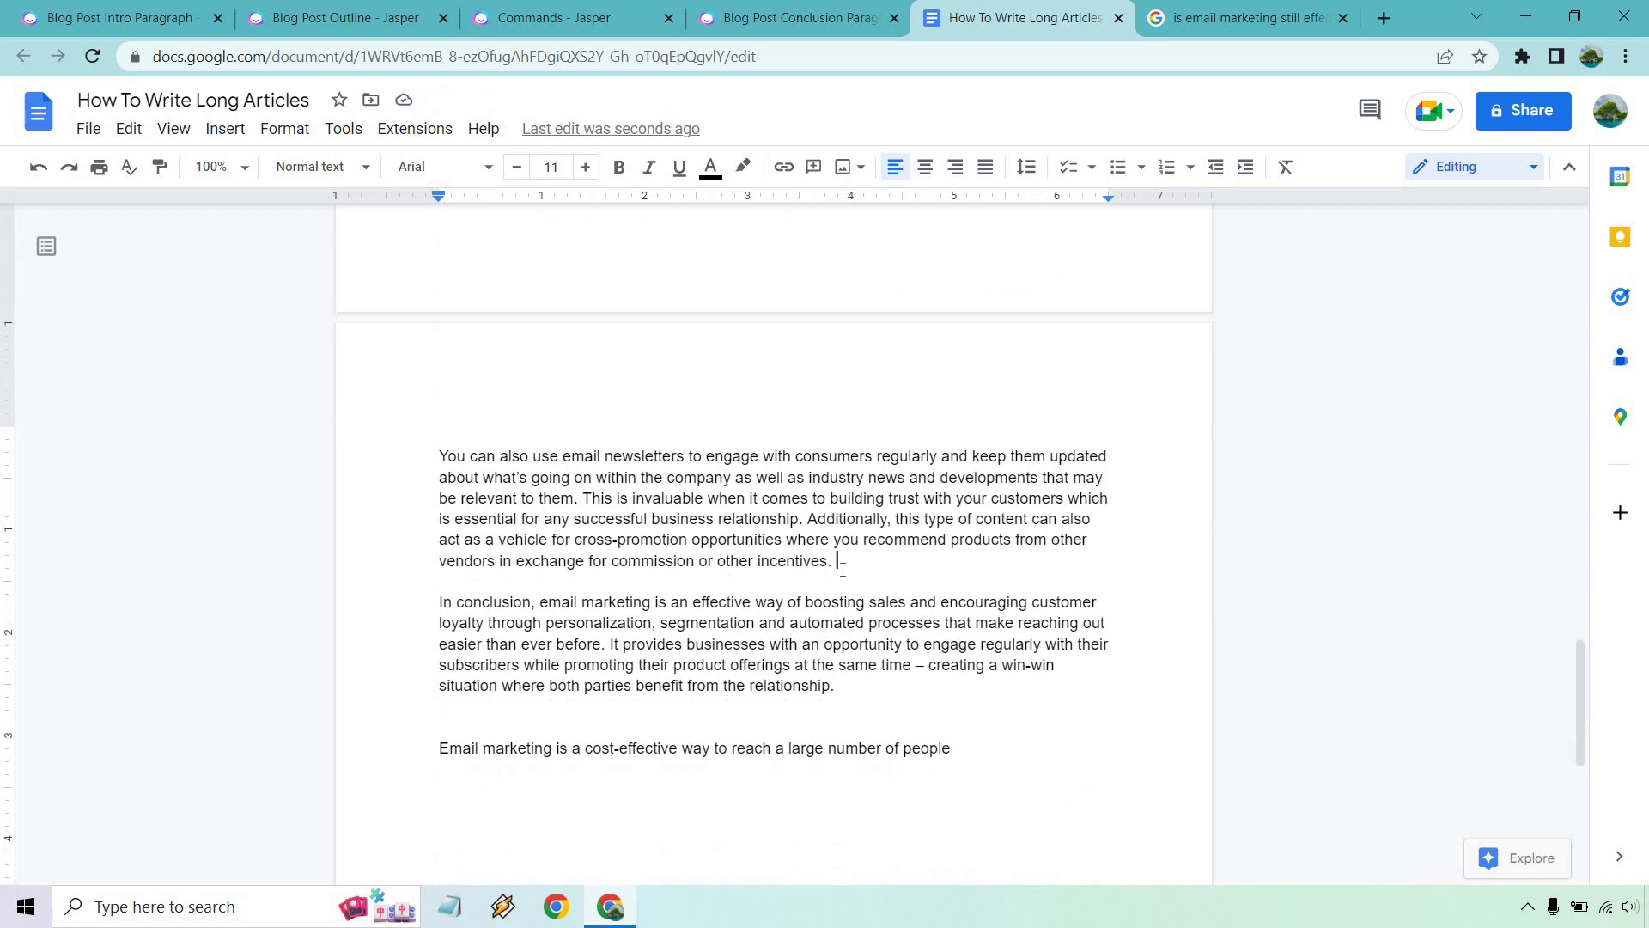
key(Return)
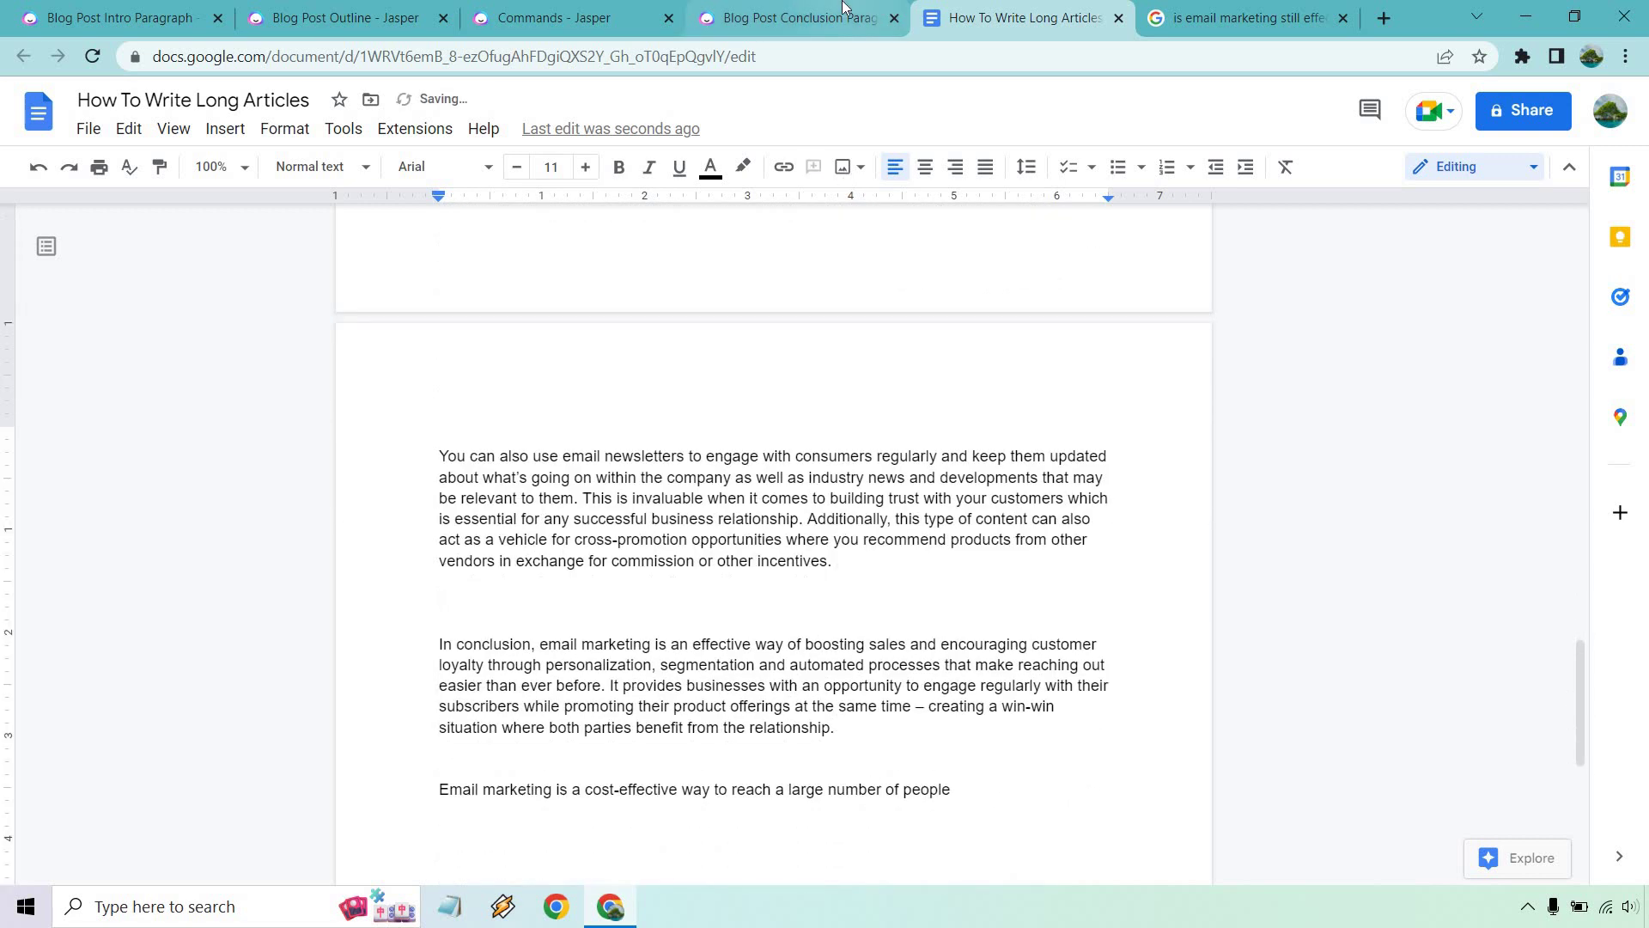
Replace the Jasper command with 'Write a few paragraphs about the benefits of sending automated emails to customers.'.
click(666, 13)
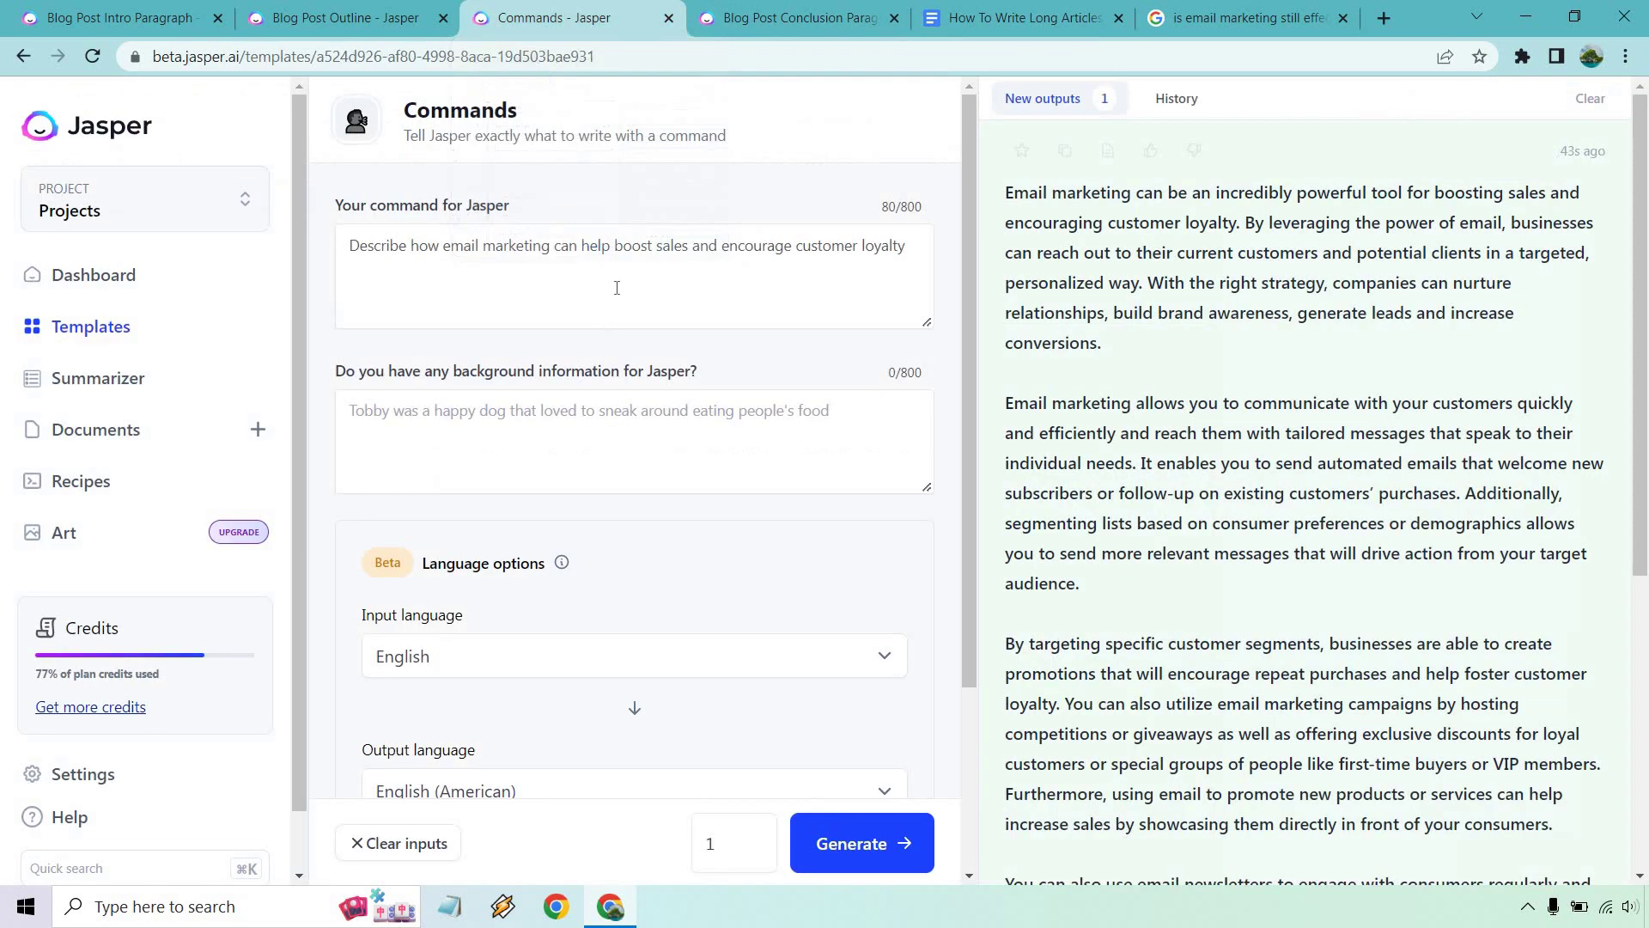
click(621, 233)
key(ctrl+a)
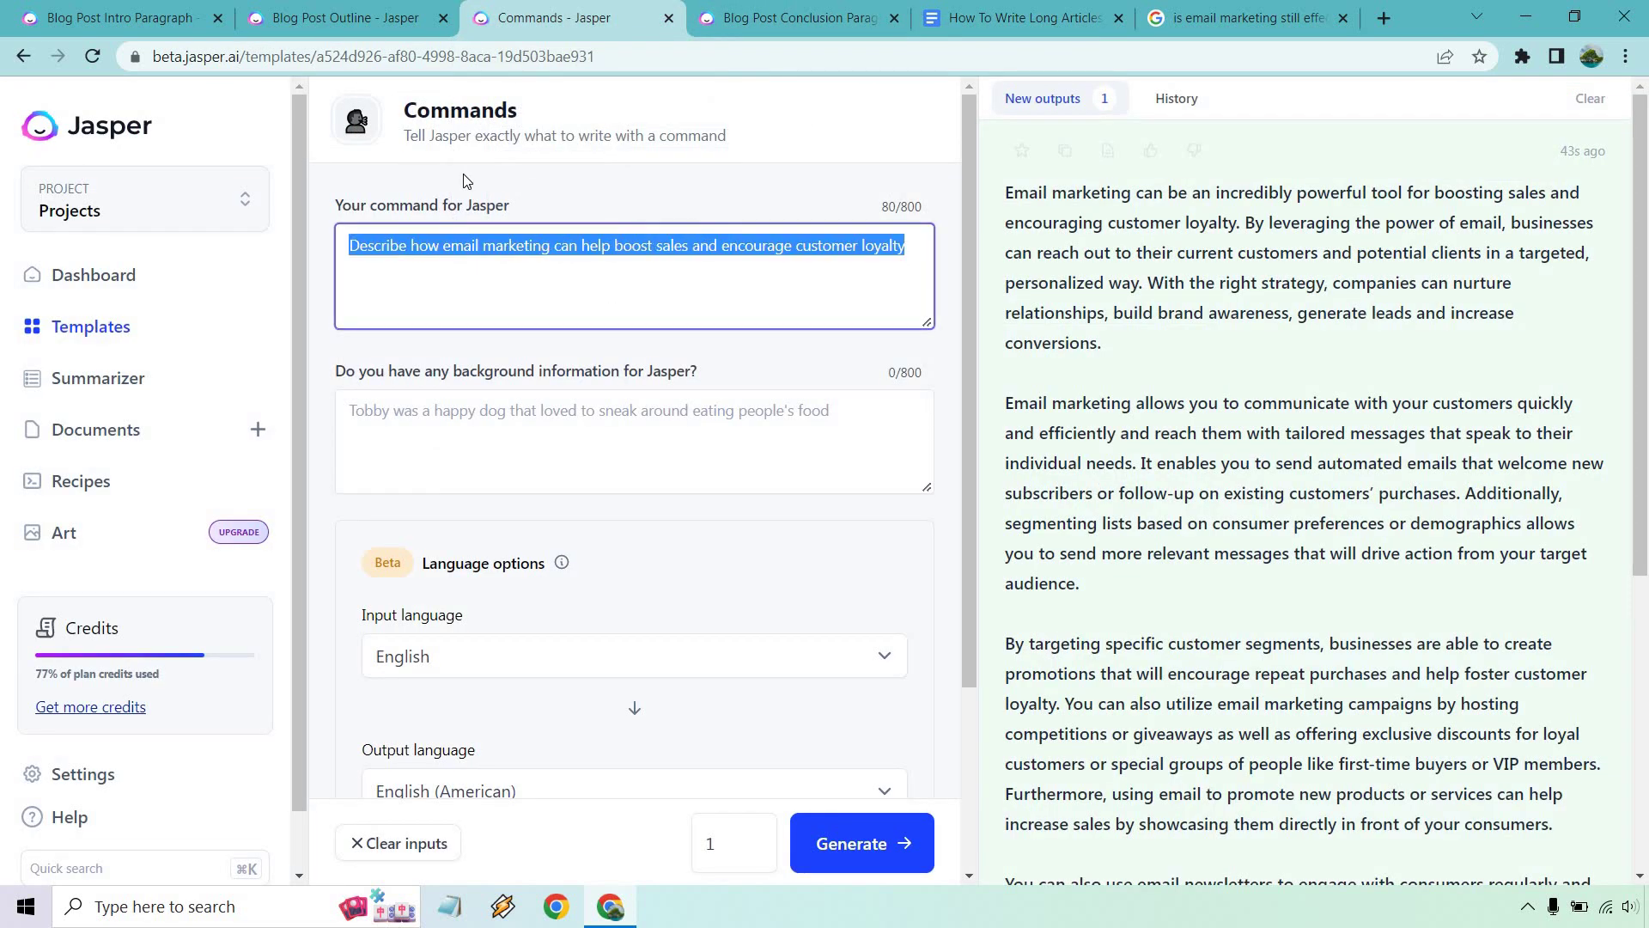
text(Write a few pa)
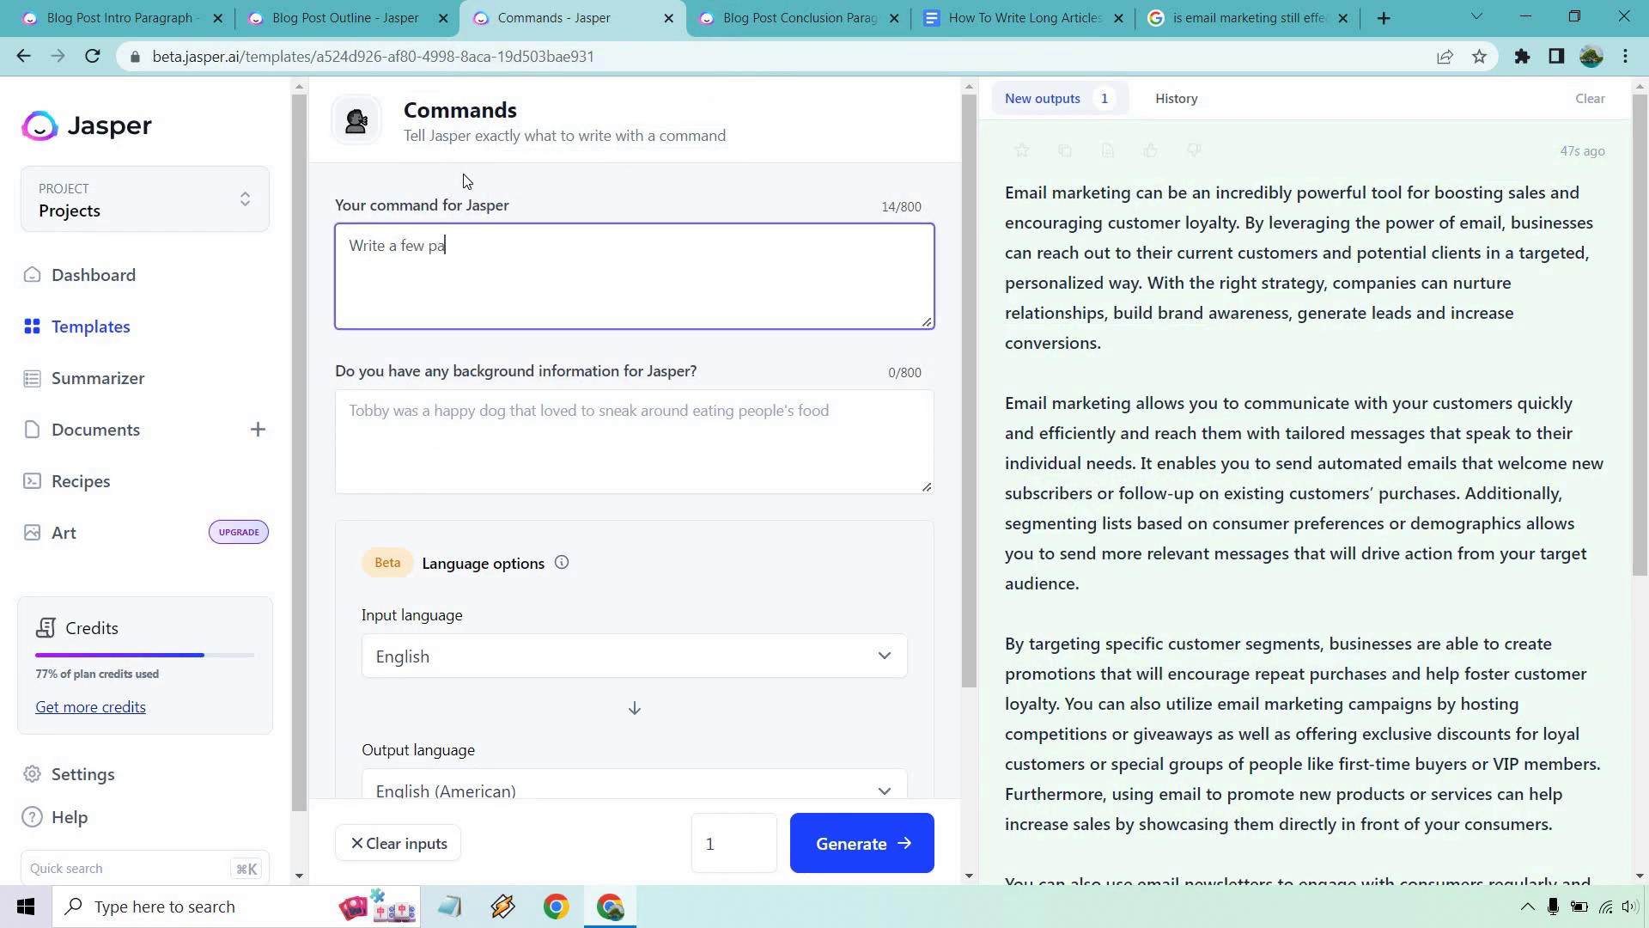
text(ragraphs about the be)
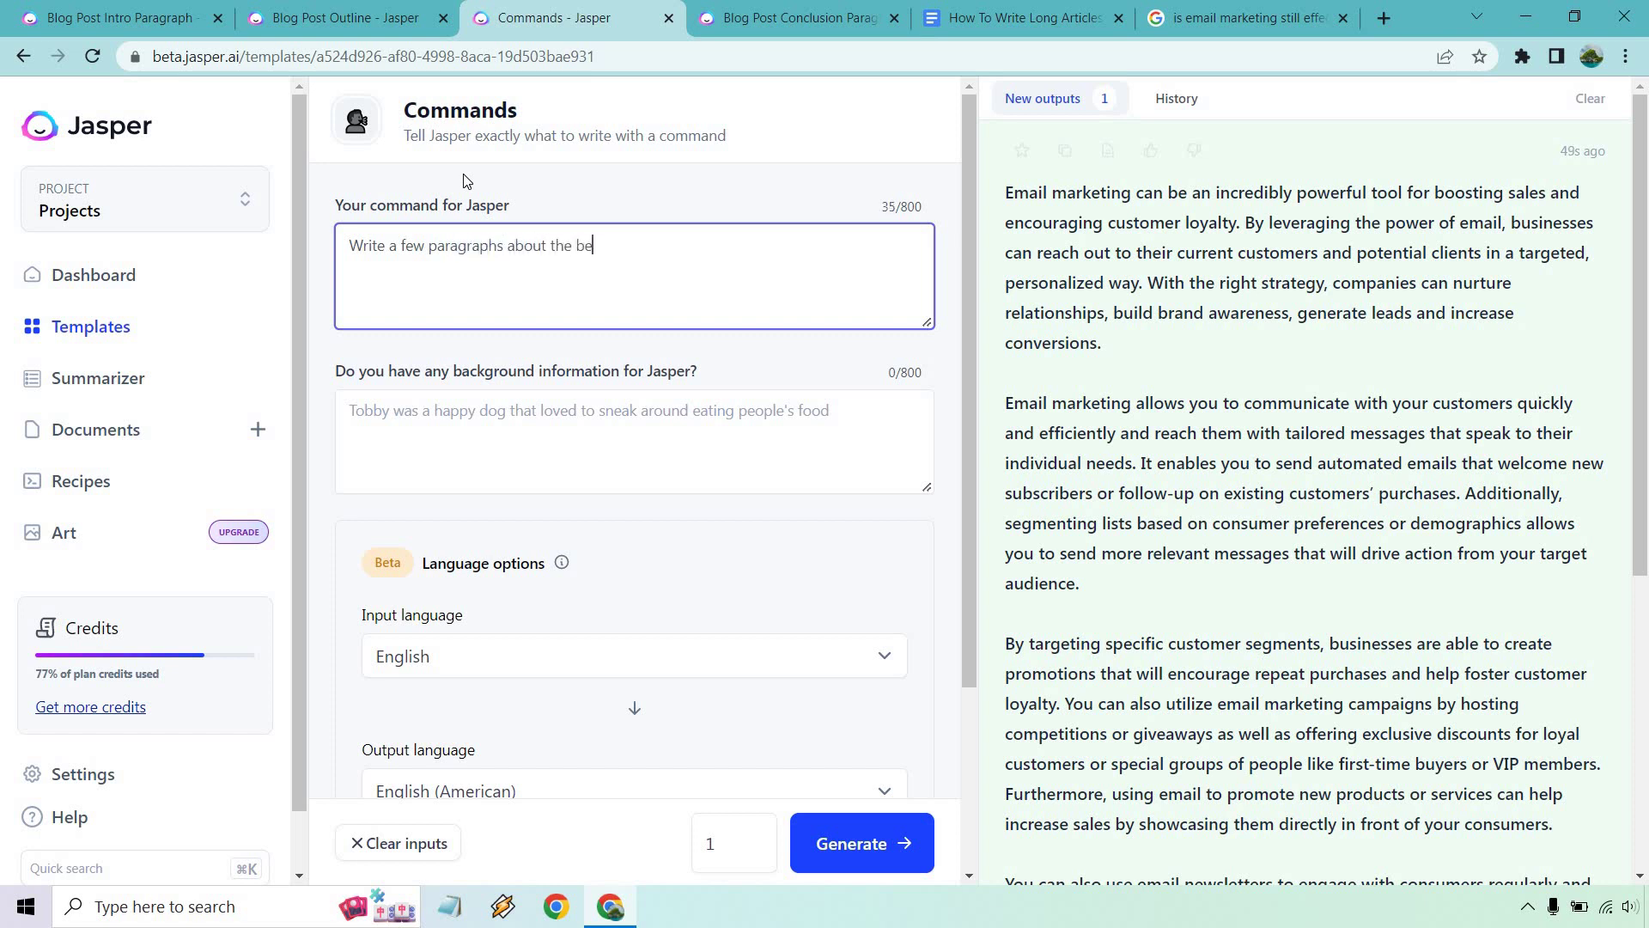
text(nefits of sending automate)
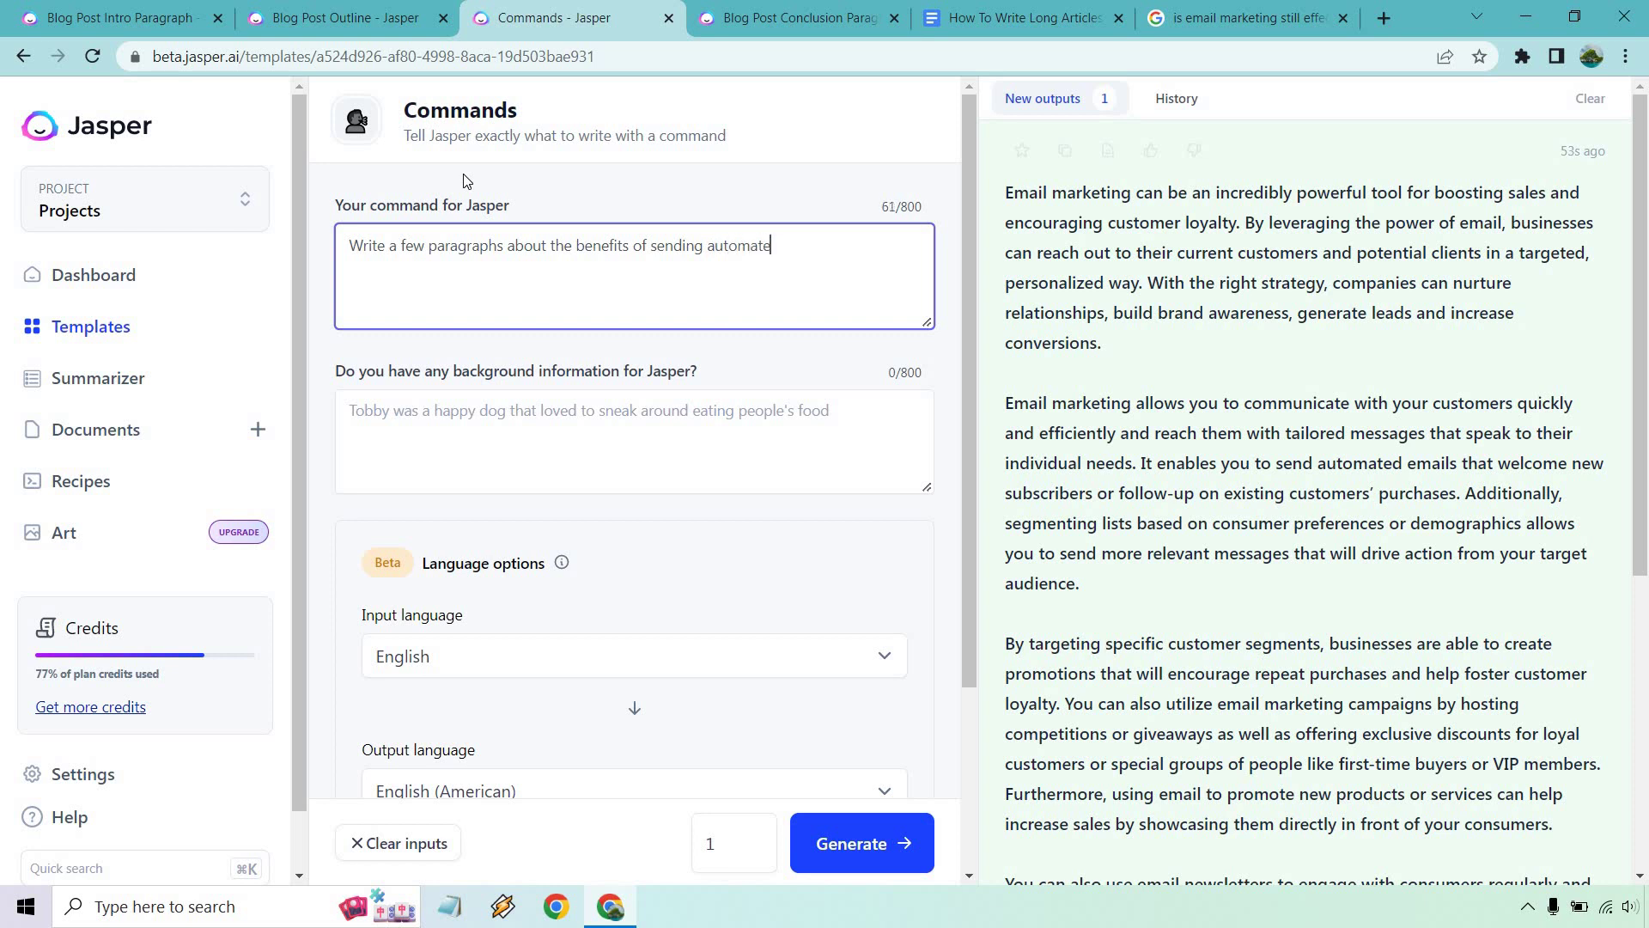
text(d emails to customers.)
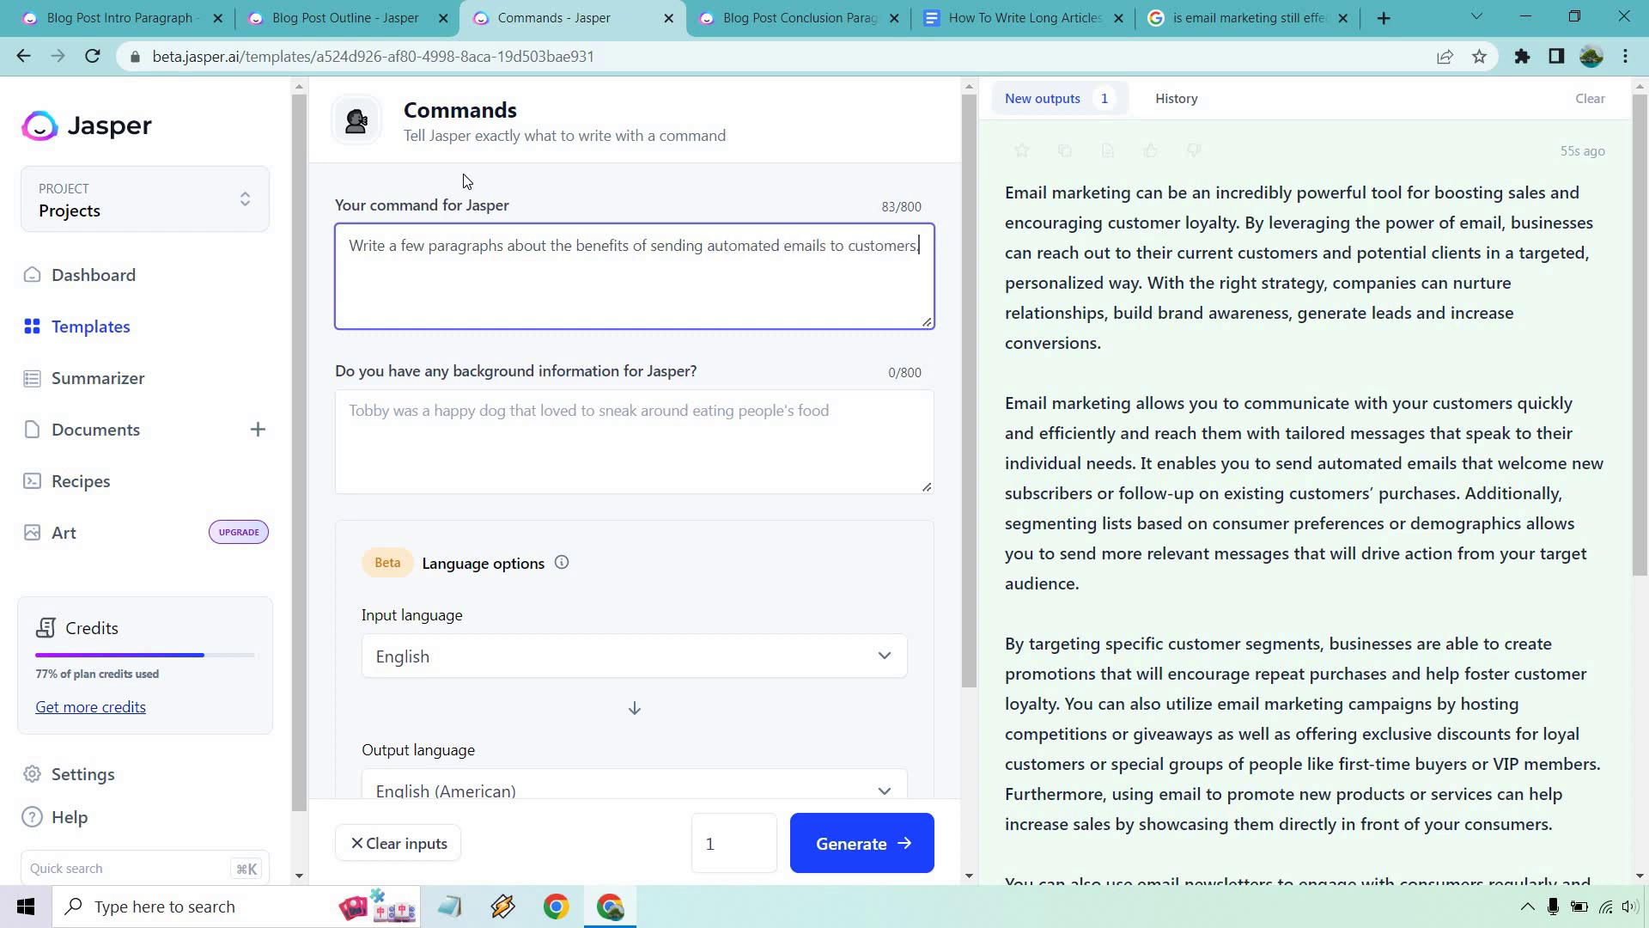
Clear the previous outputs and generate new paragraphs on automated emails.
click(1588, 99)
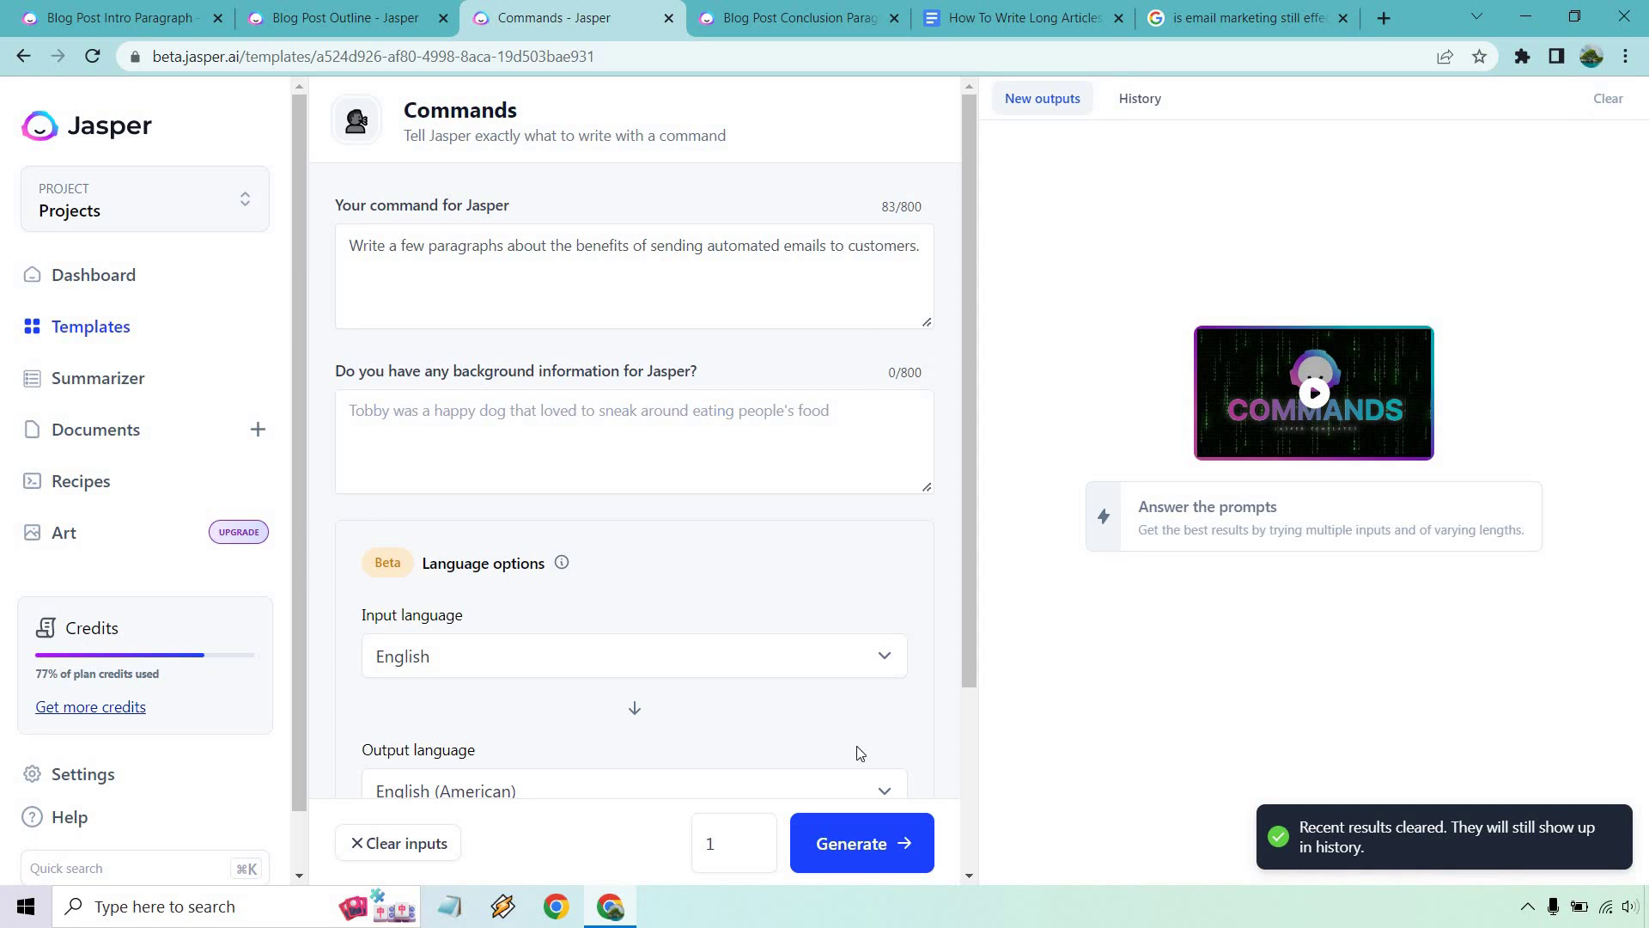
click(862, 848)
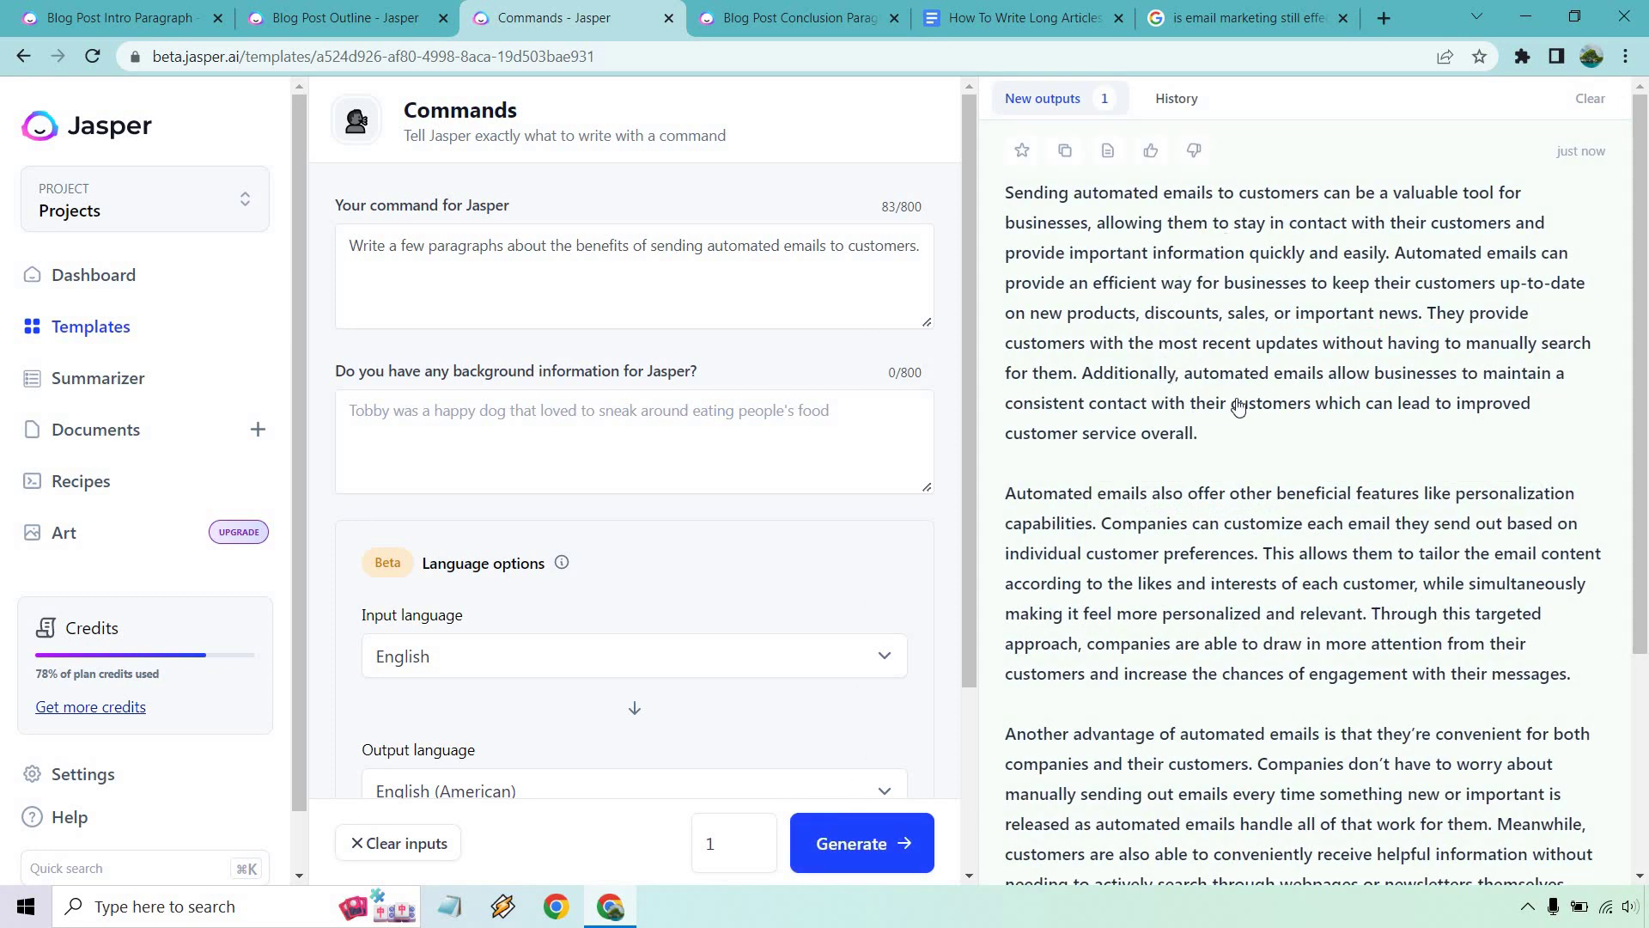
scroll(1245, 404, down, 2)
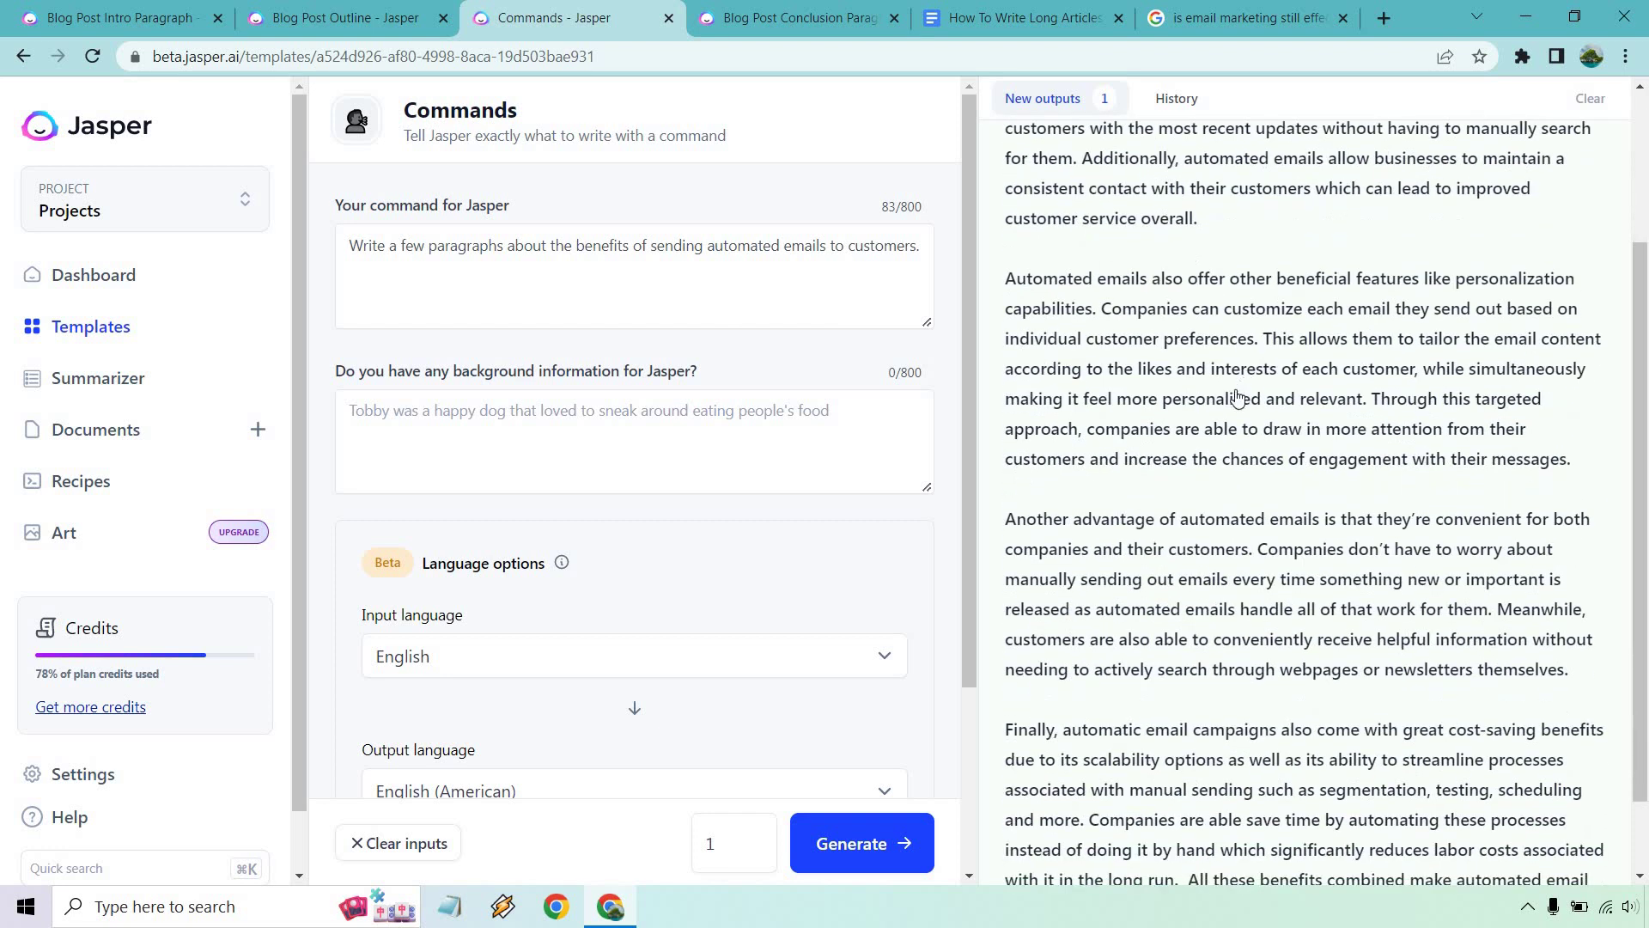
scroll(1245, 412, down, 1)
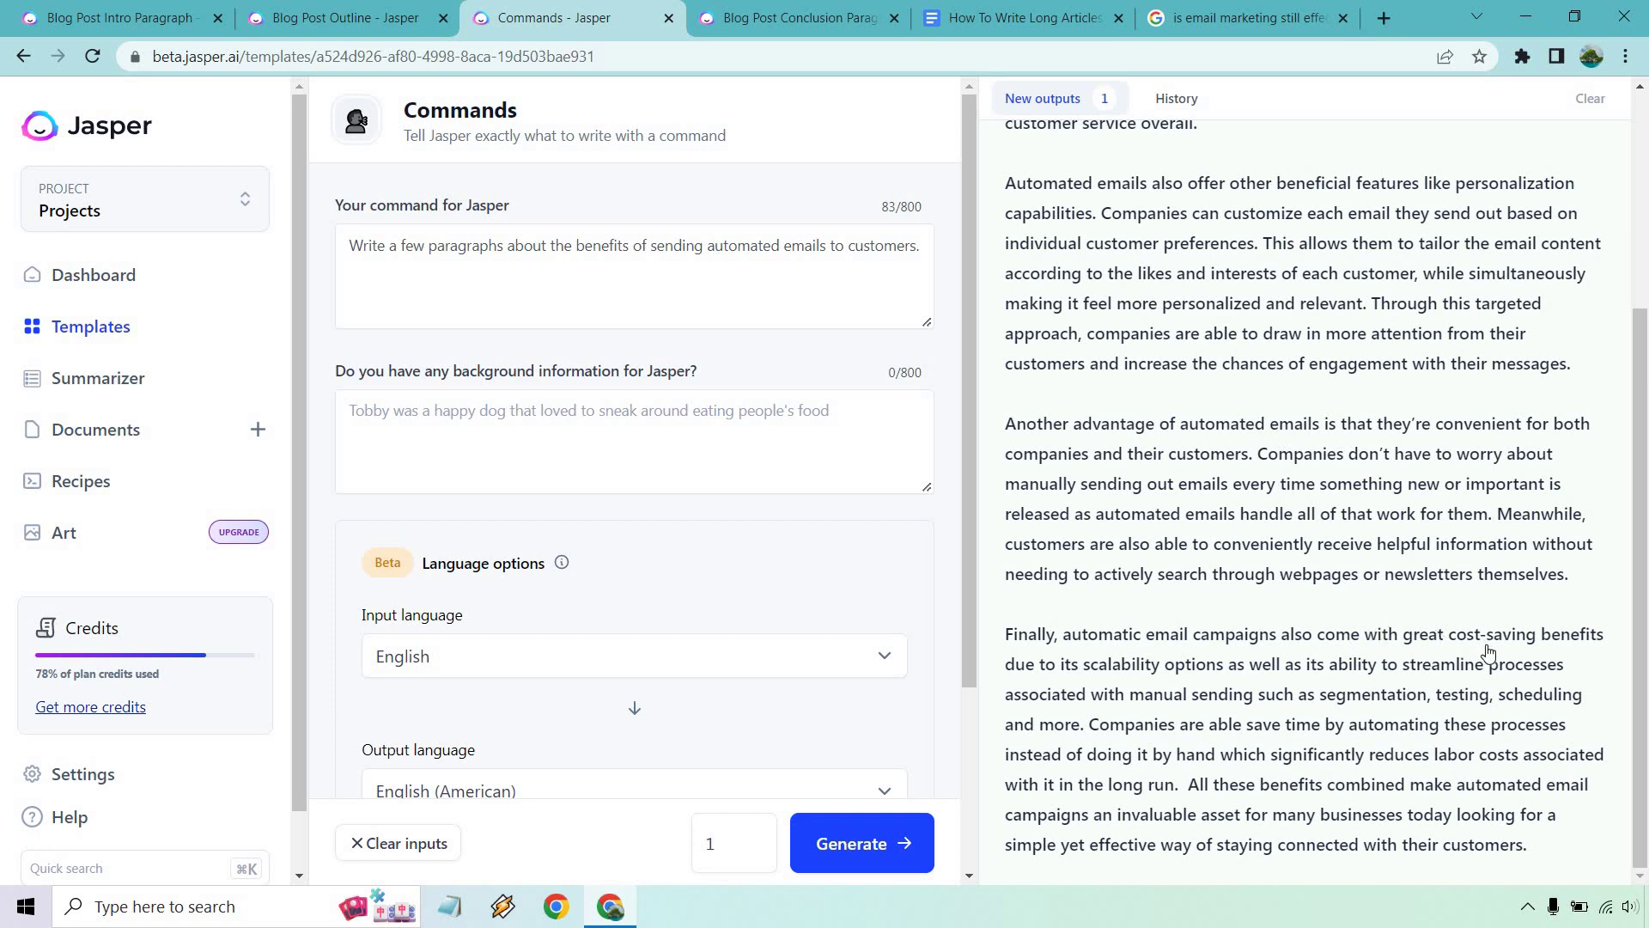
scroll(1488, 653, up, 3)
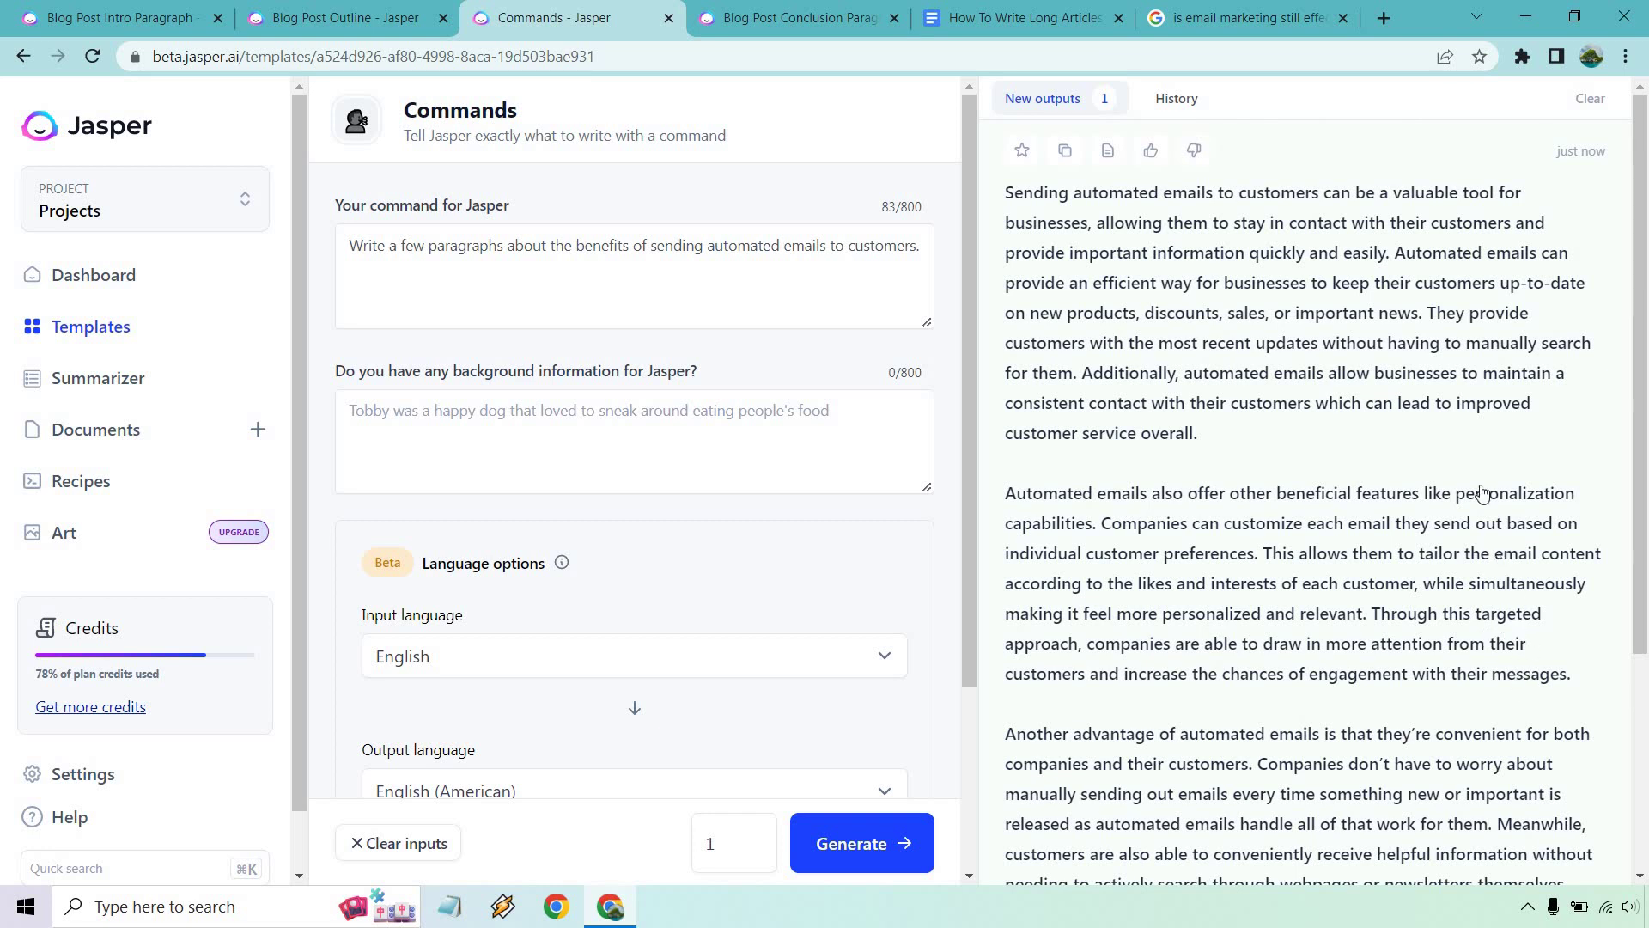
Copy the automated-emails output and put the cursor on the empty line before the conclusion.
click(1065, 150)
click(1022, 10)
click(951, 613)
Paste the automated-emails paragraphs and delete the leftover Finally paragraph and its blank lines.
key(ctrl+v)
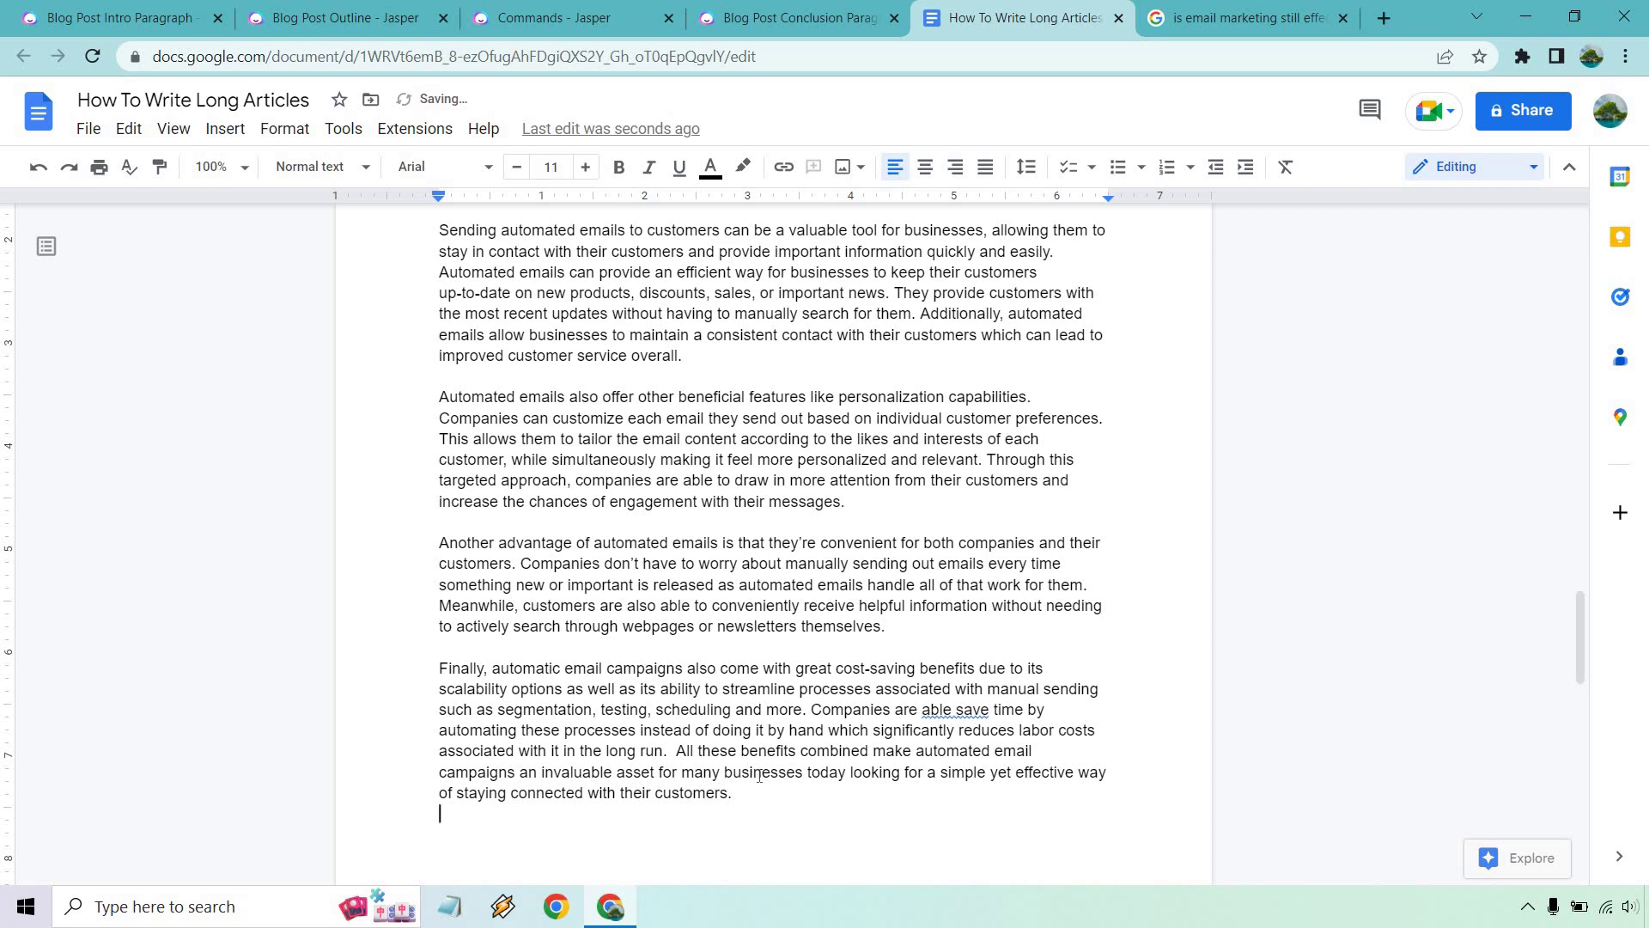
drag(752, 795, 413, 671)
key(BackSpace)
key(BackSpace)
key(BackSpace)
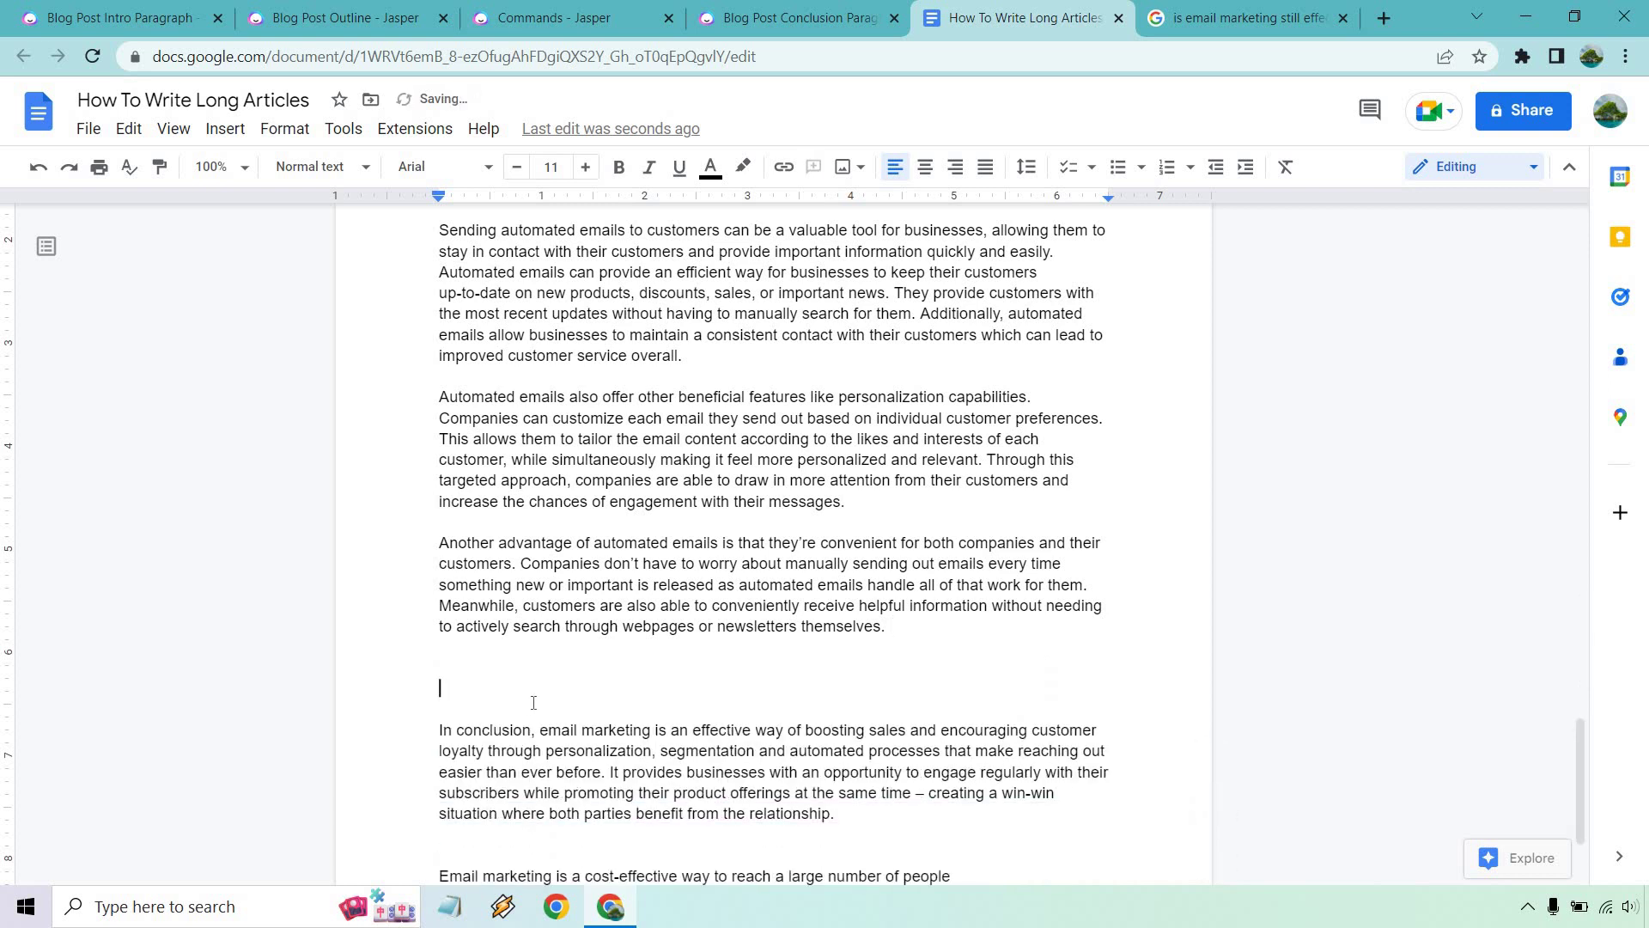
Delete the old conclusion and stray lines, then review the article's new ending.
key(BackSpace)
key(BackSpace)
scroll(974, 645, down, 2)
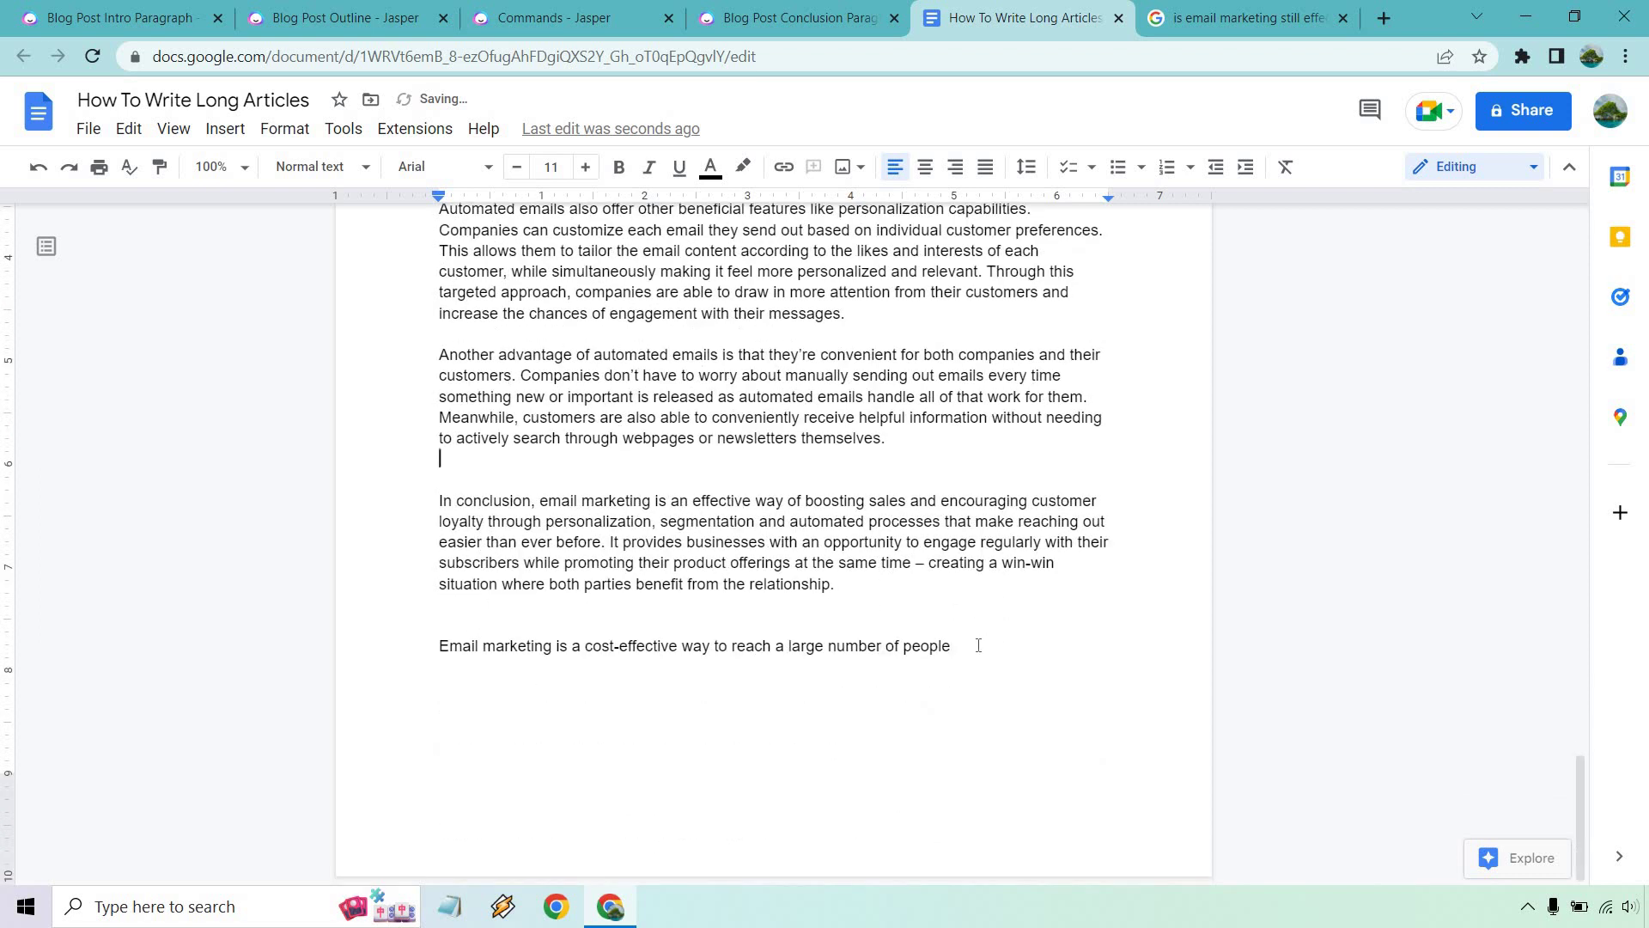
drag(974, 645, 436, 500)
key(BackSpace)
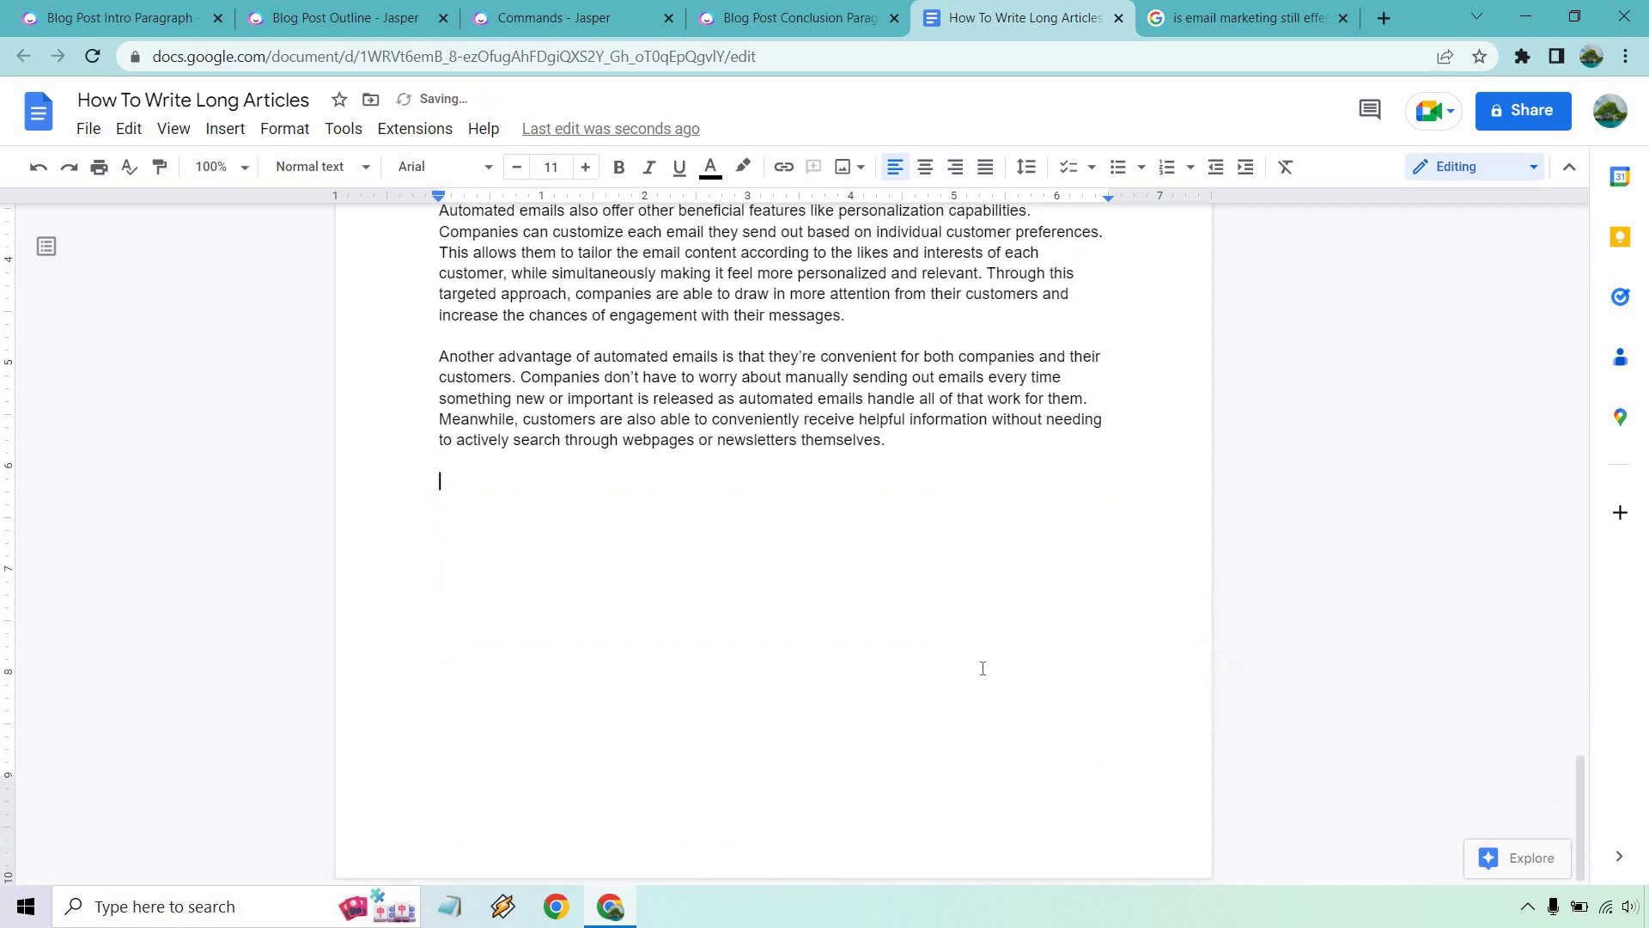
scroll(976, 668, up, 10)
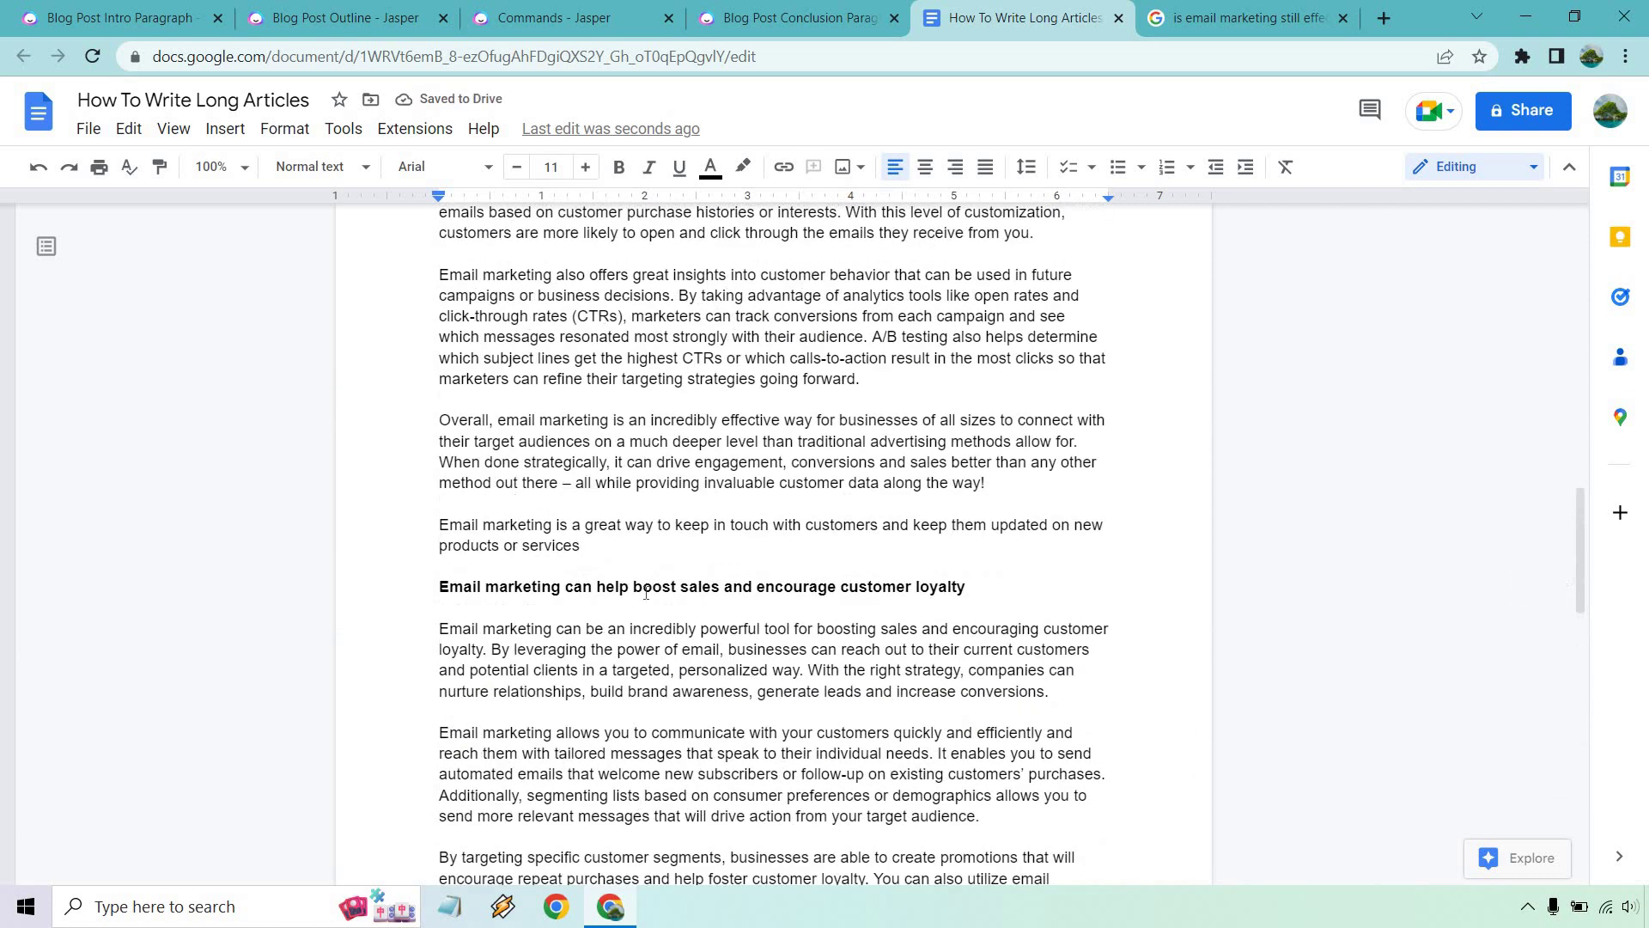
scroll(646, 592, up, 15)
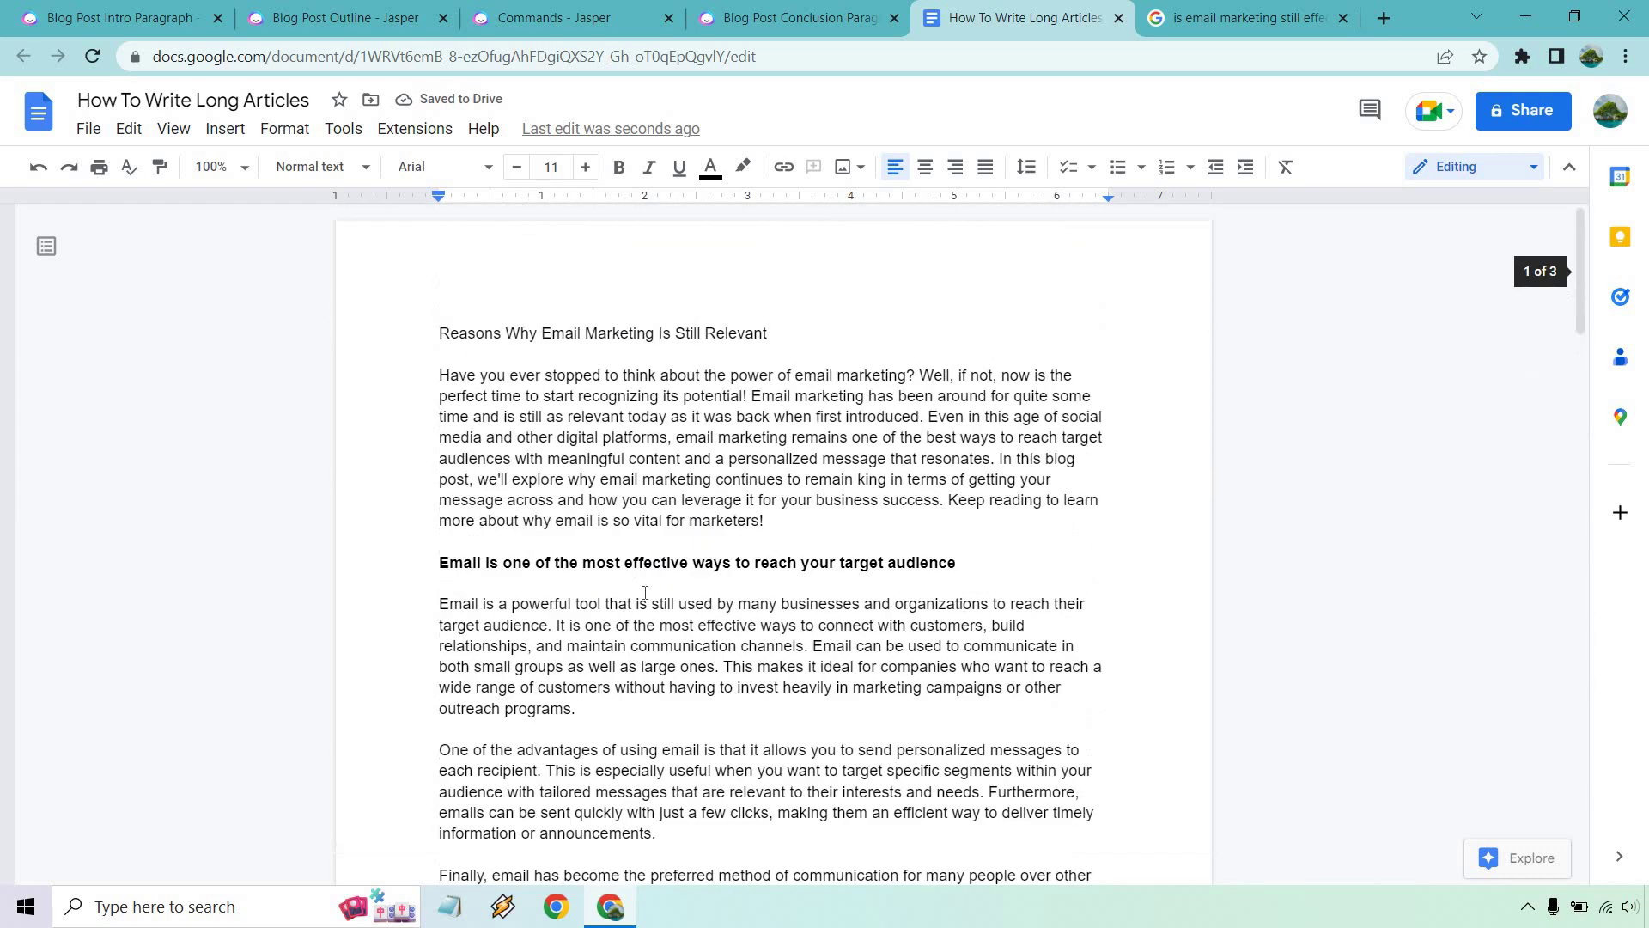
scroll(646, 593, down, 20)
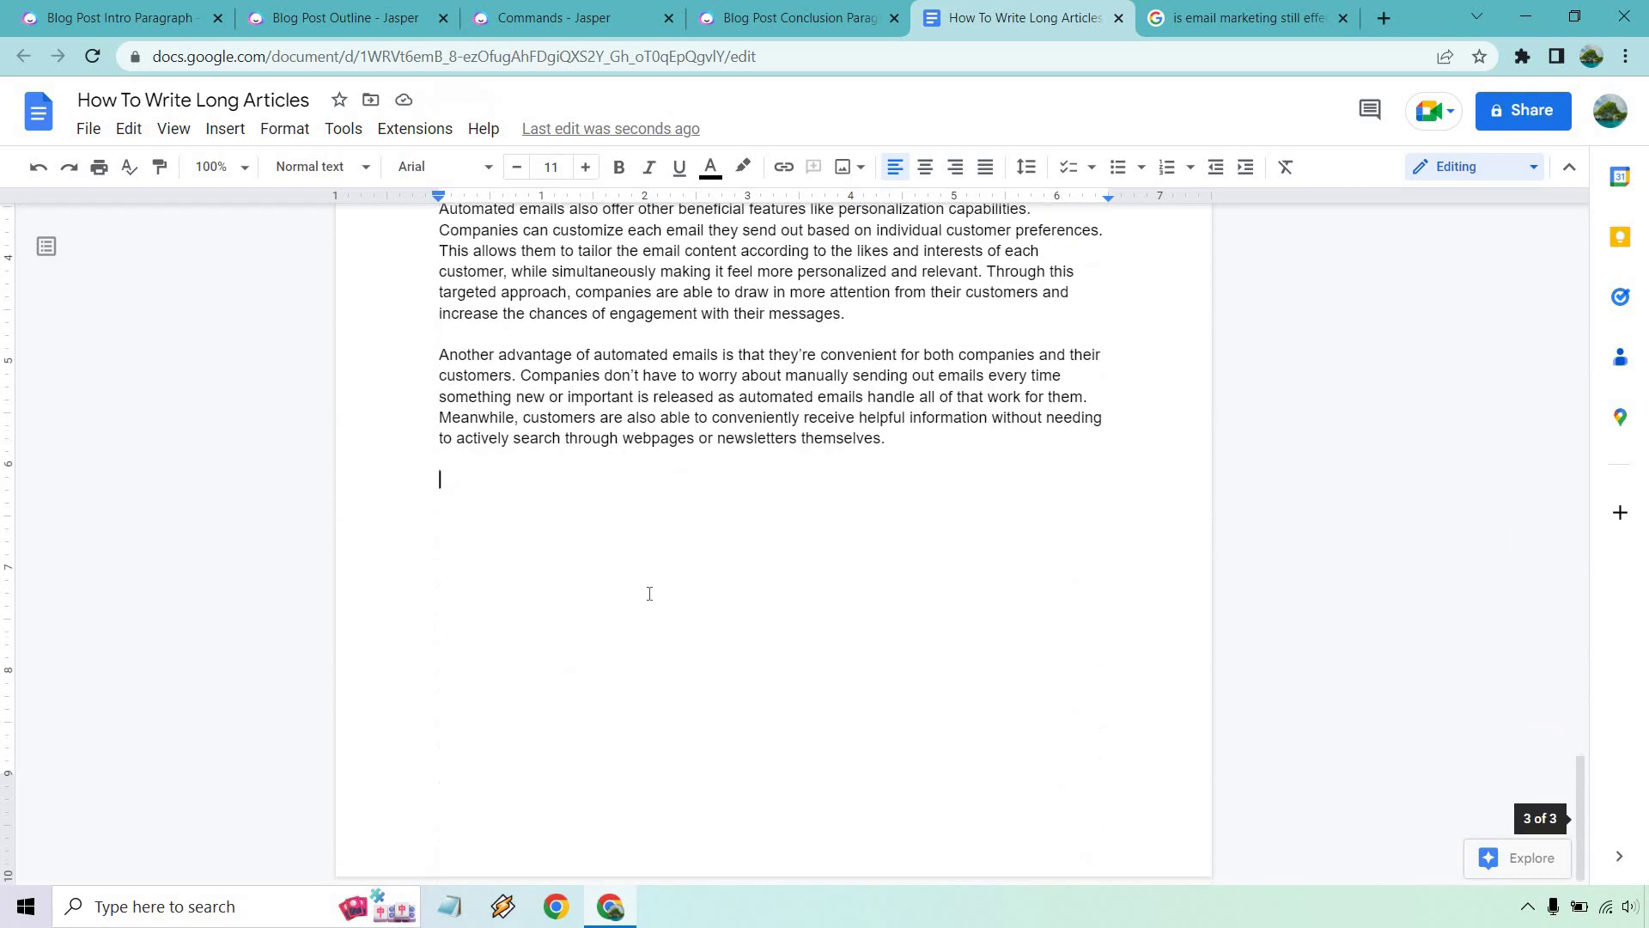
Open the Blog Post Conclusion Paragraph template and paste the article title as the outline.
click(744, 18)
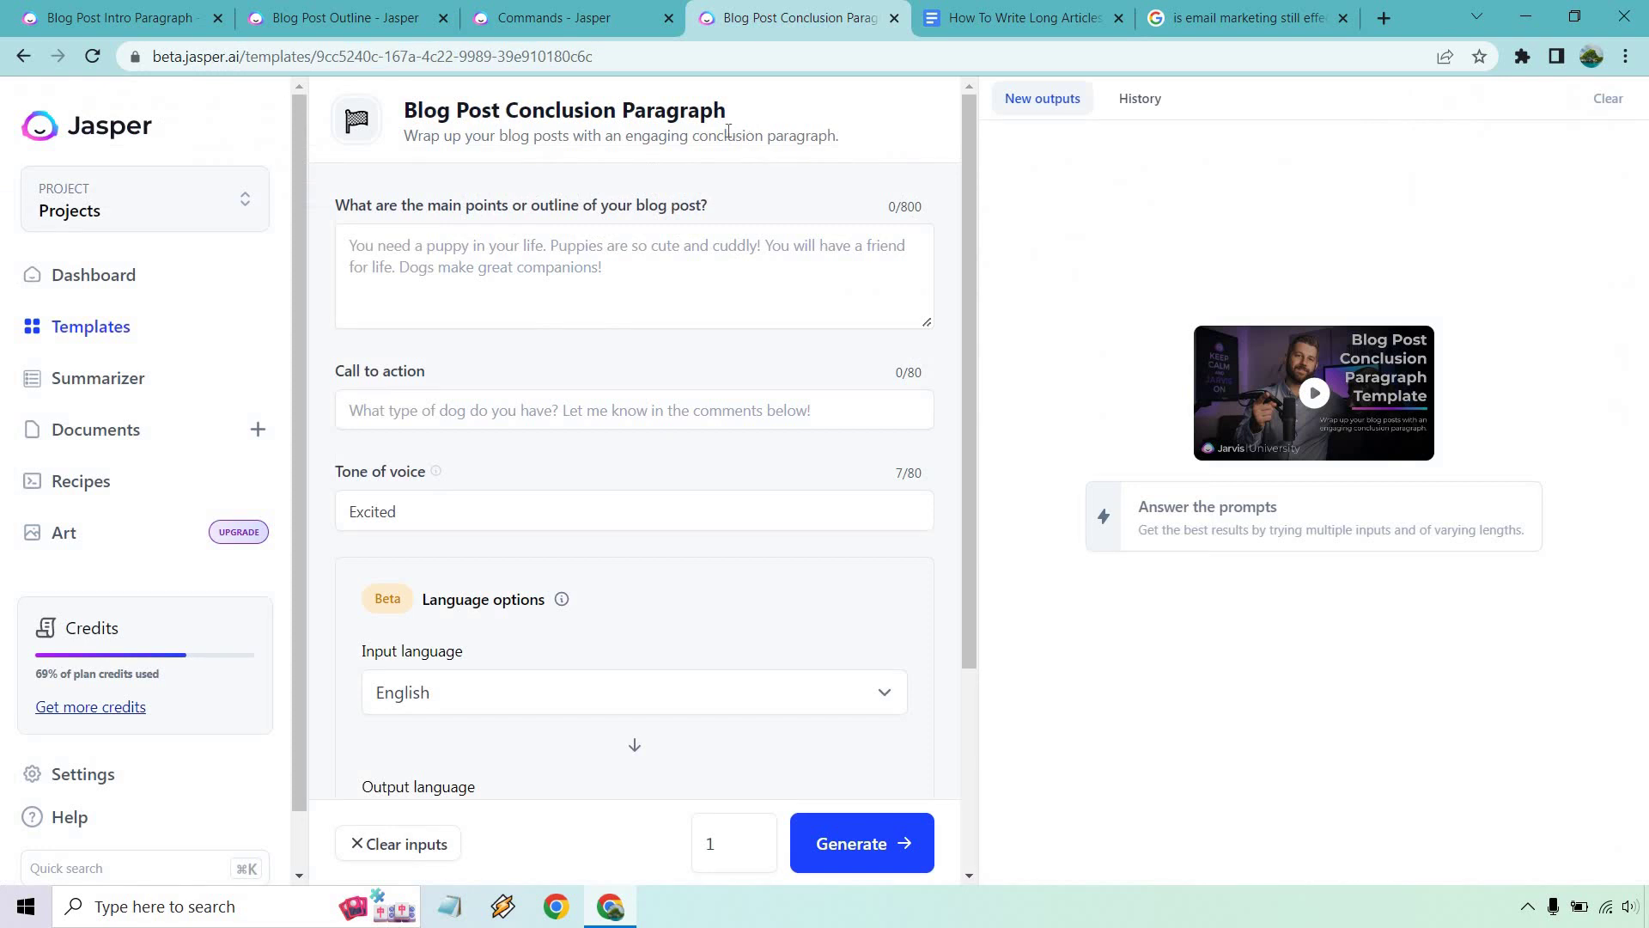
click(1022, 18)
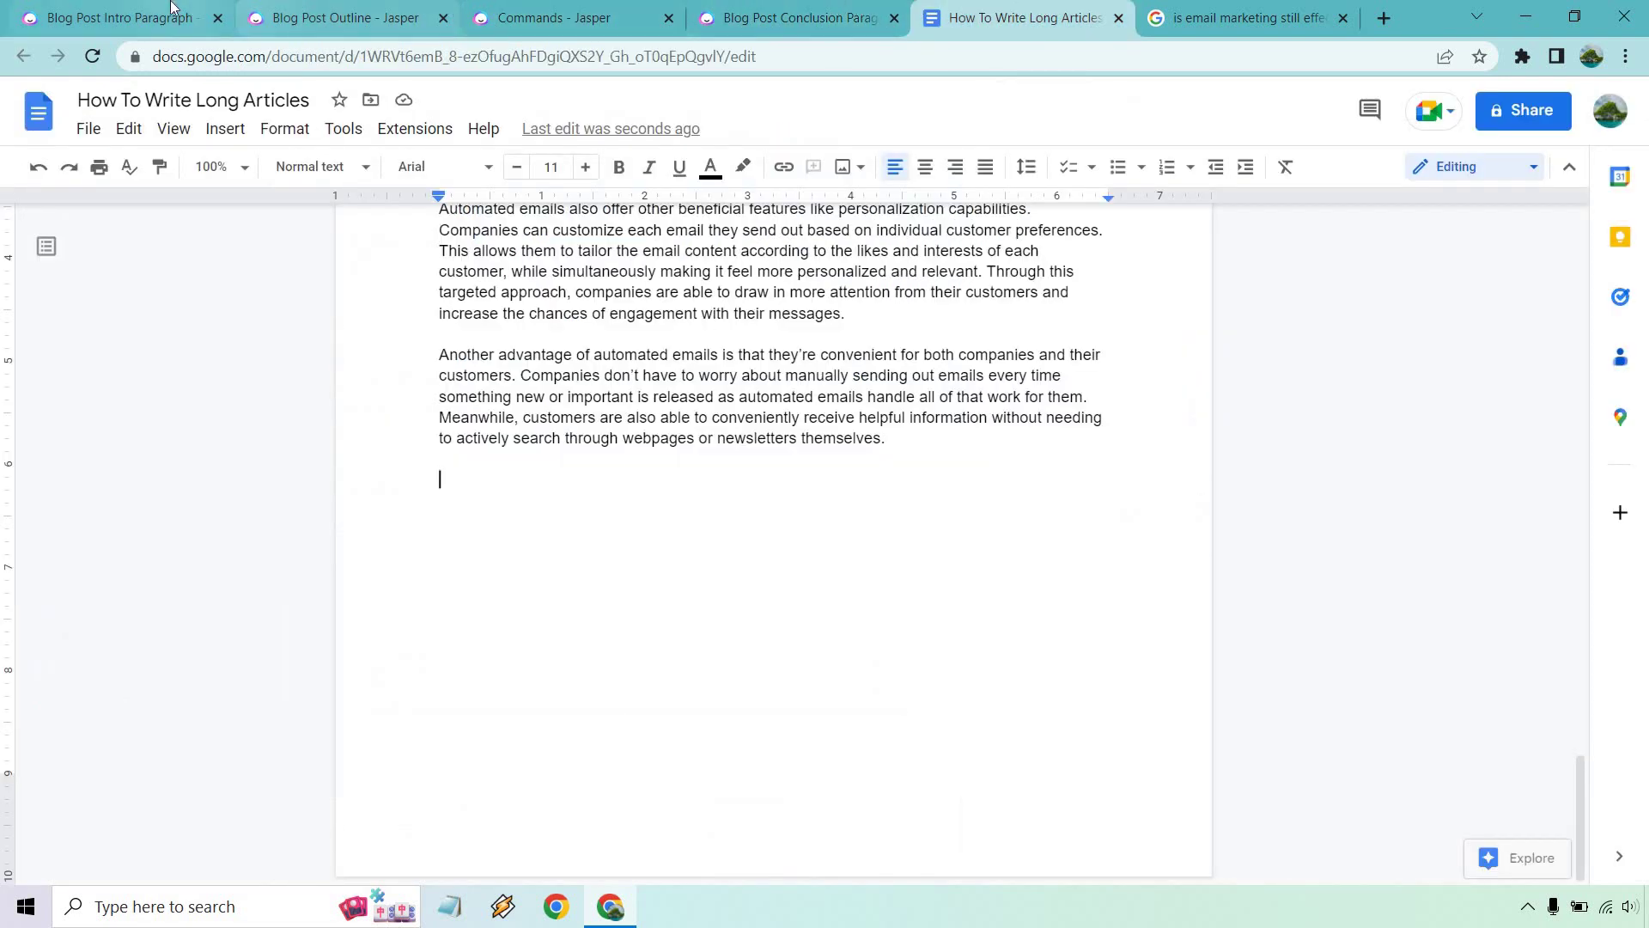
click(121, 18)
click(747, 18)
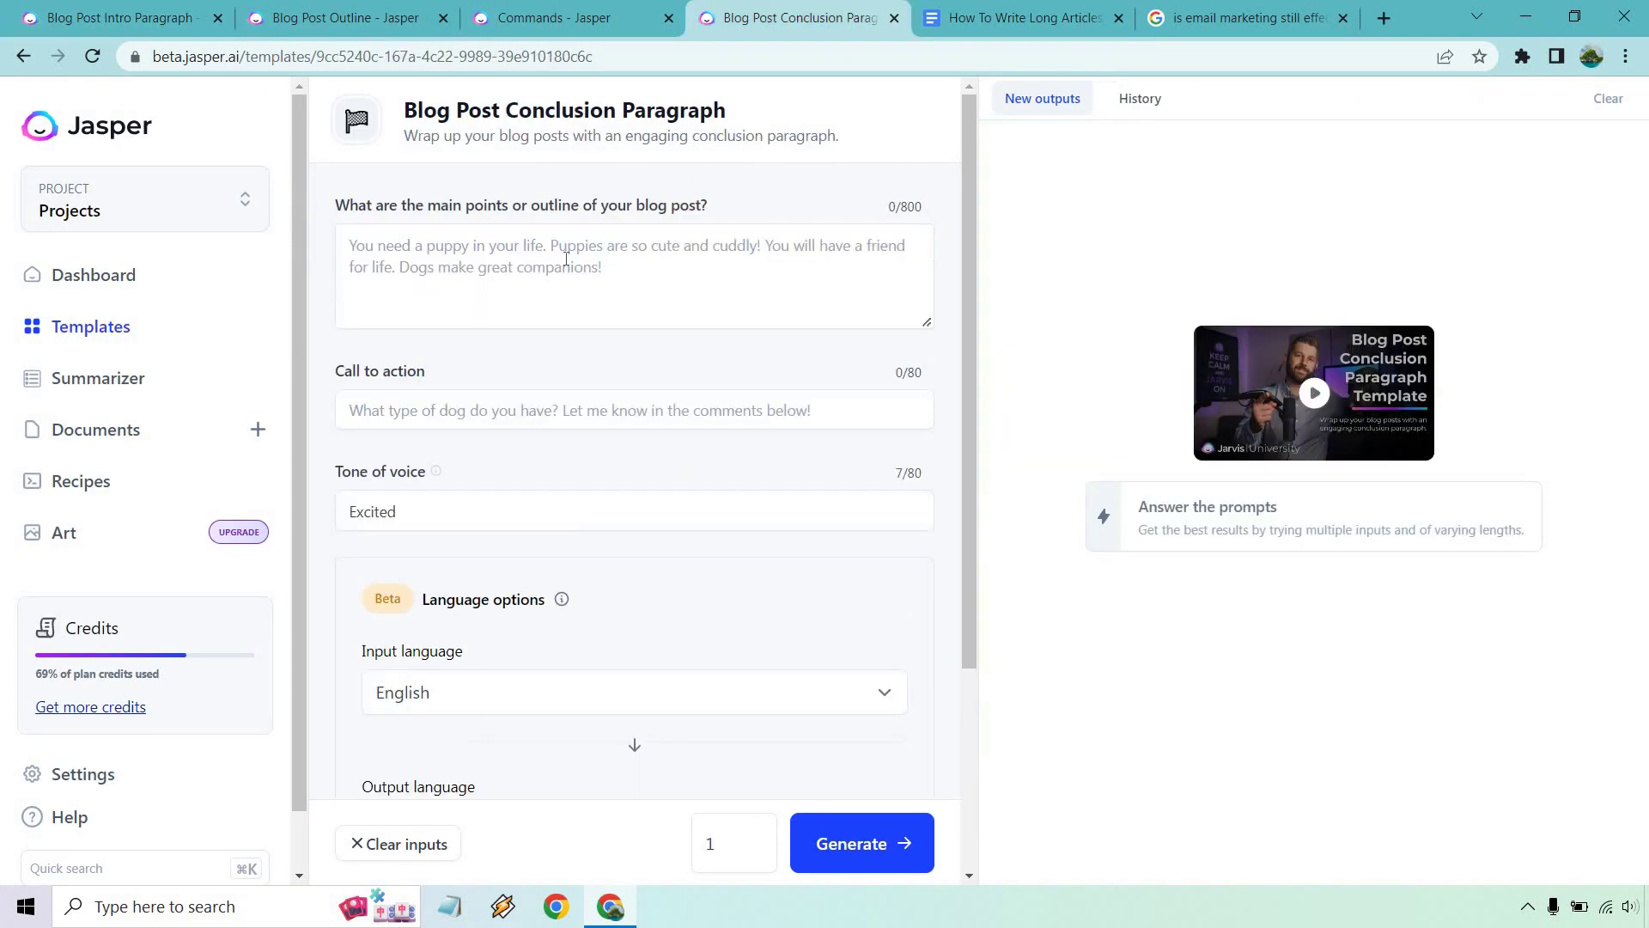
click(566, 267)
text(Reasons Why Email Marketing Is Still Relevant)
click(754, 203)
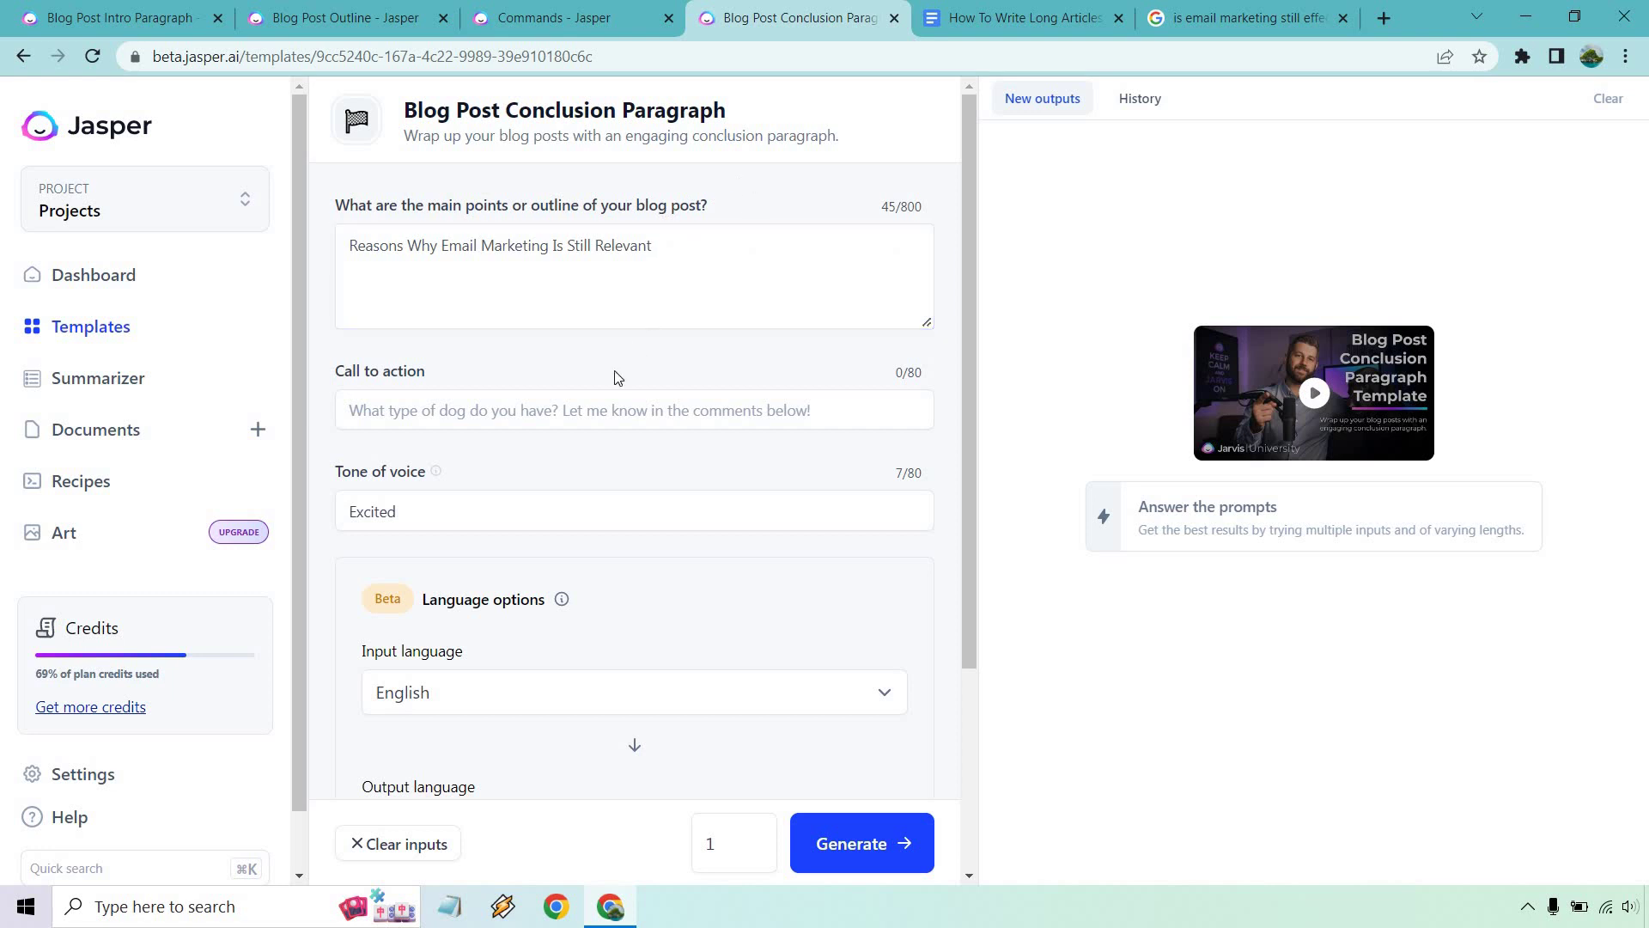
Paste the call to action, generate two conclusions, and copy the second one.
click(603, 410)
text(Leave a comment down below and let us know which autoresponder you'll use.)
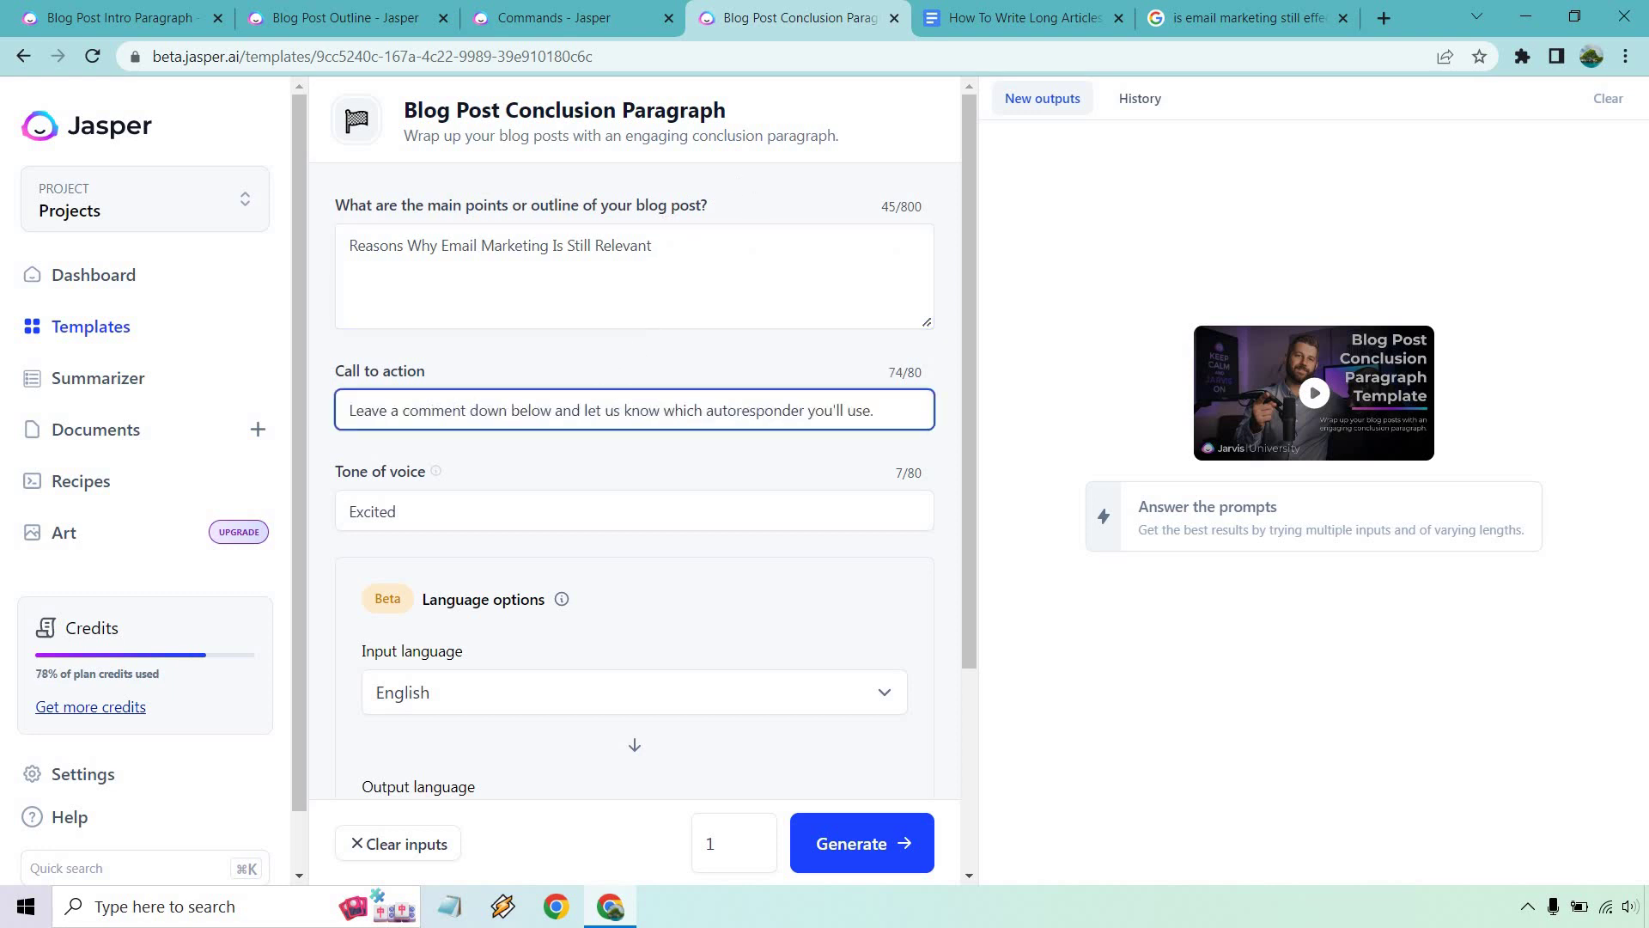
click(585, 387)
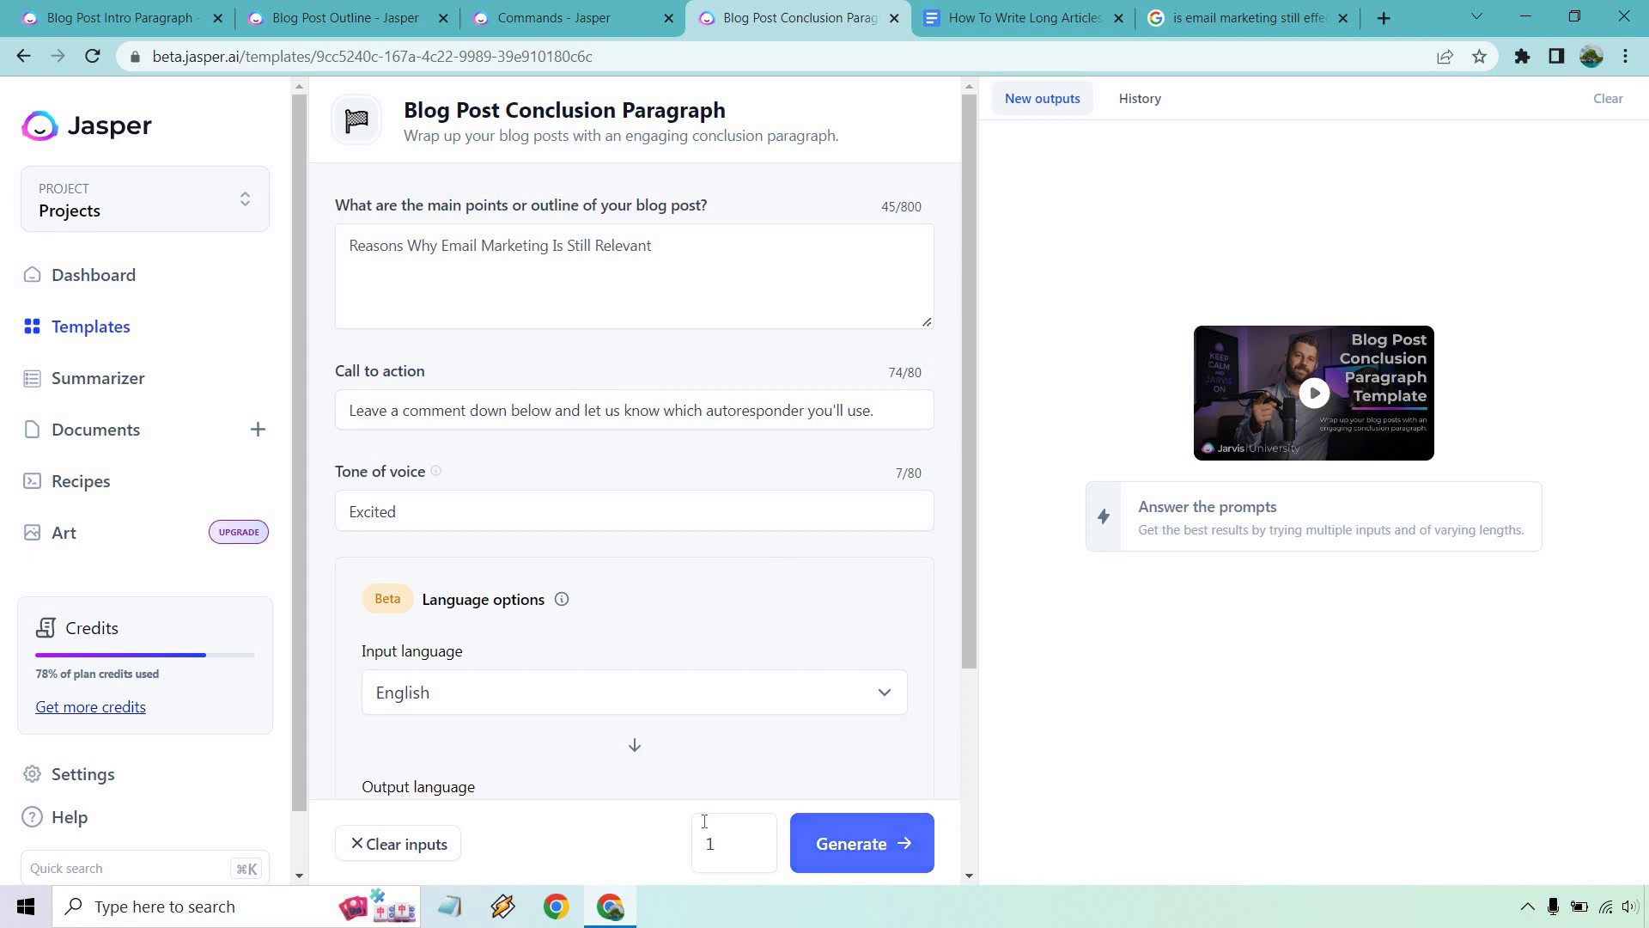
click(755, 835)
click(812, 849)
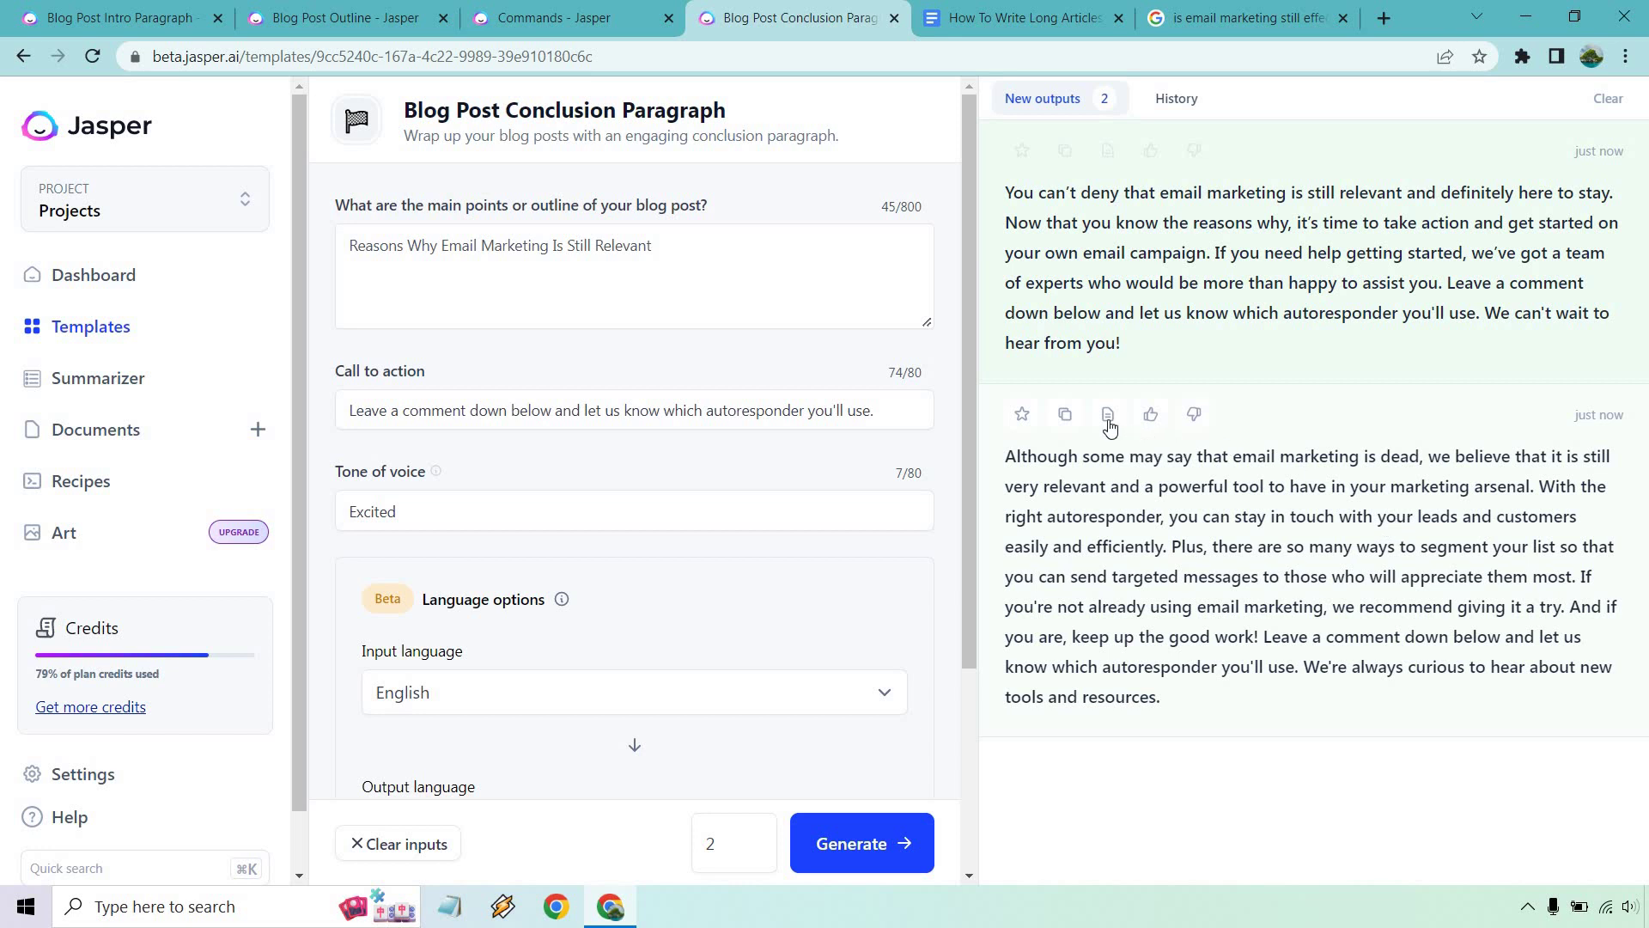
click(1064, 414)
Paste the Jasper conclusion at the end of the article.
click(1013, 7)
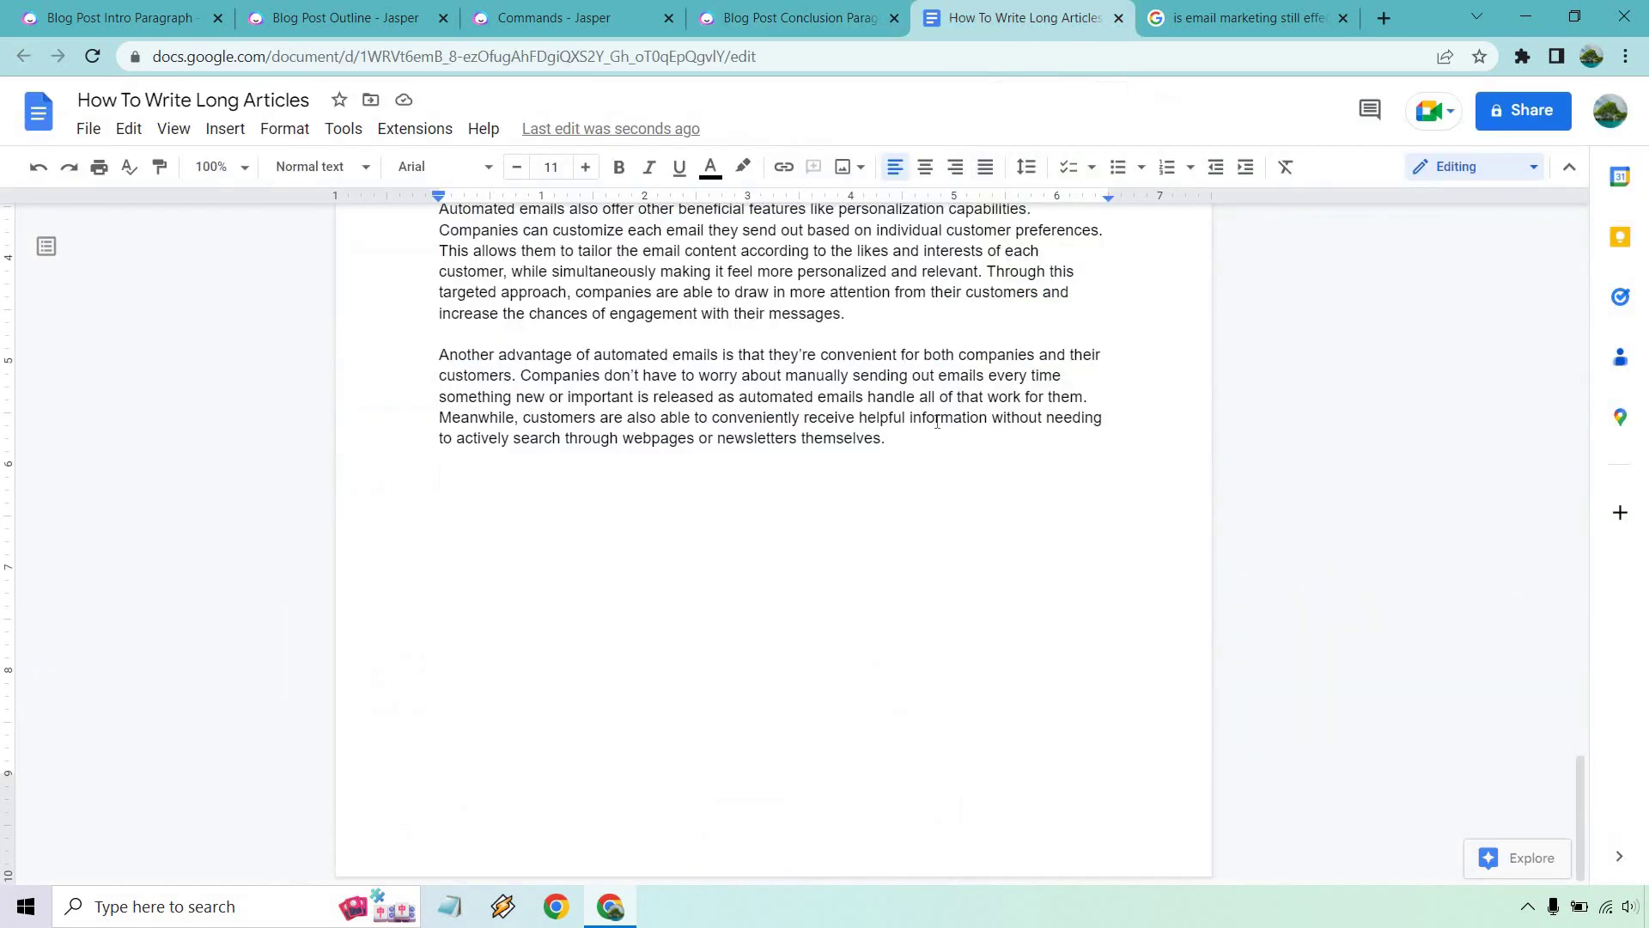
key(ctrl+v)
scroll(901, 583, up, 20)
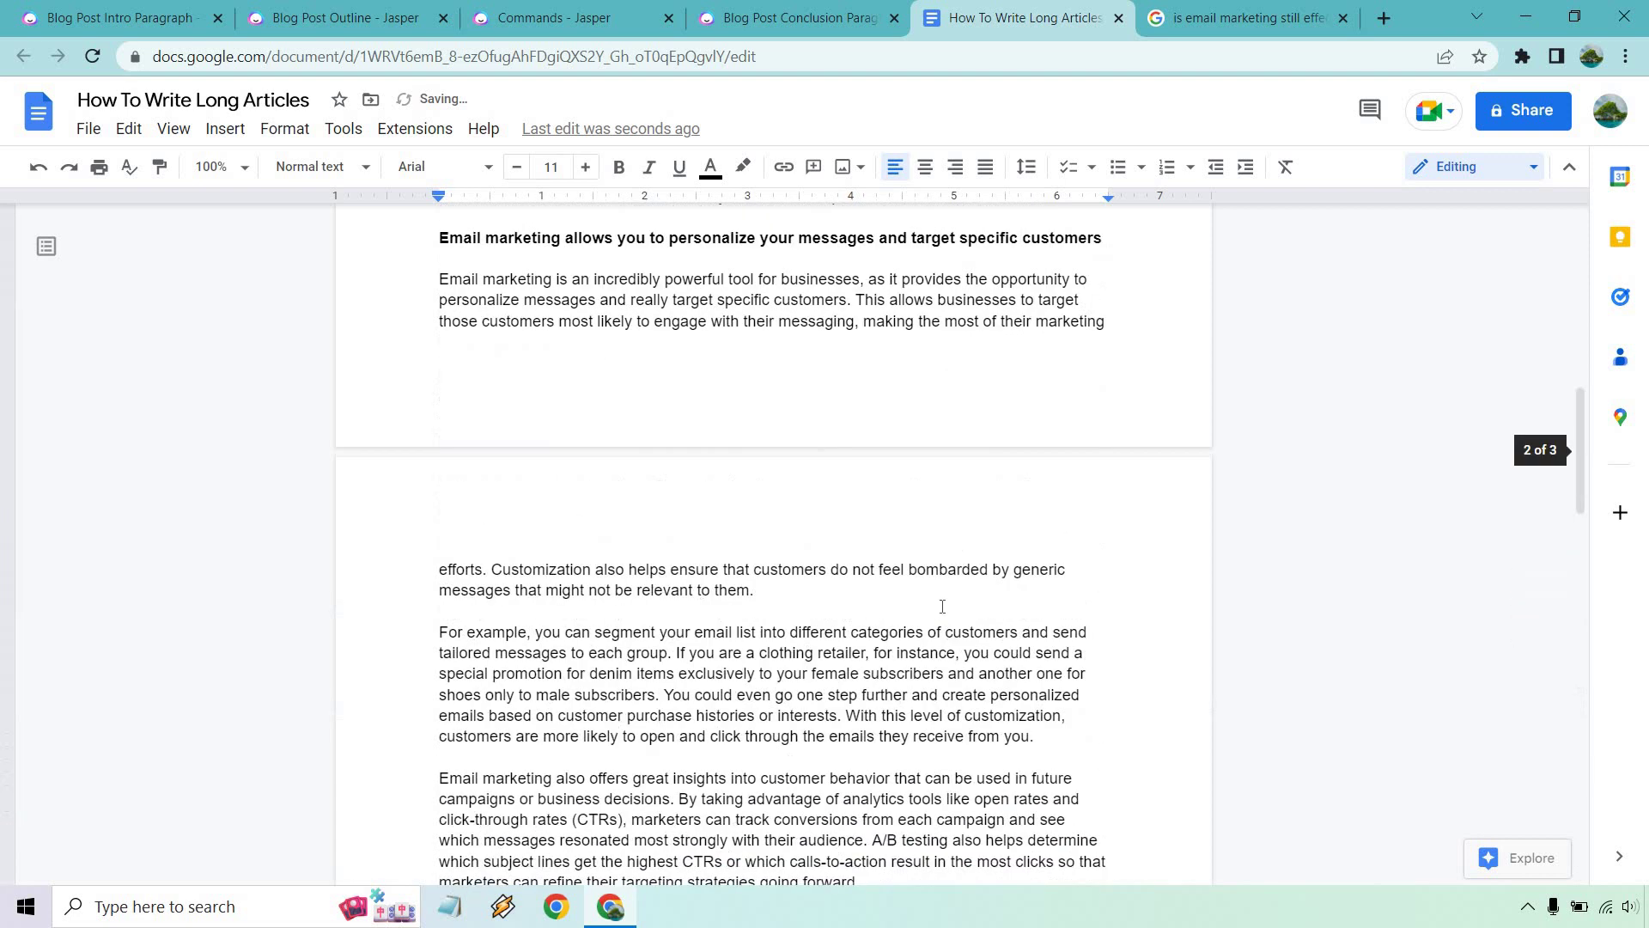
Check the article's word count: 3 pages and 1381 words.
click(225, 129)
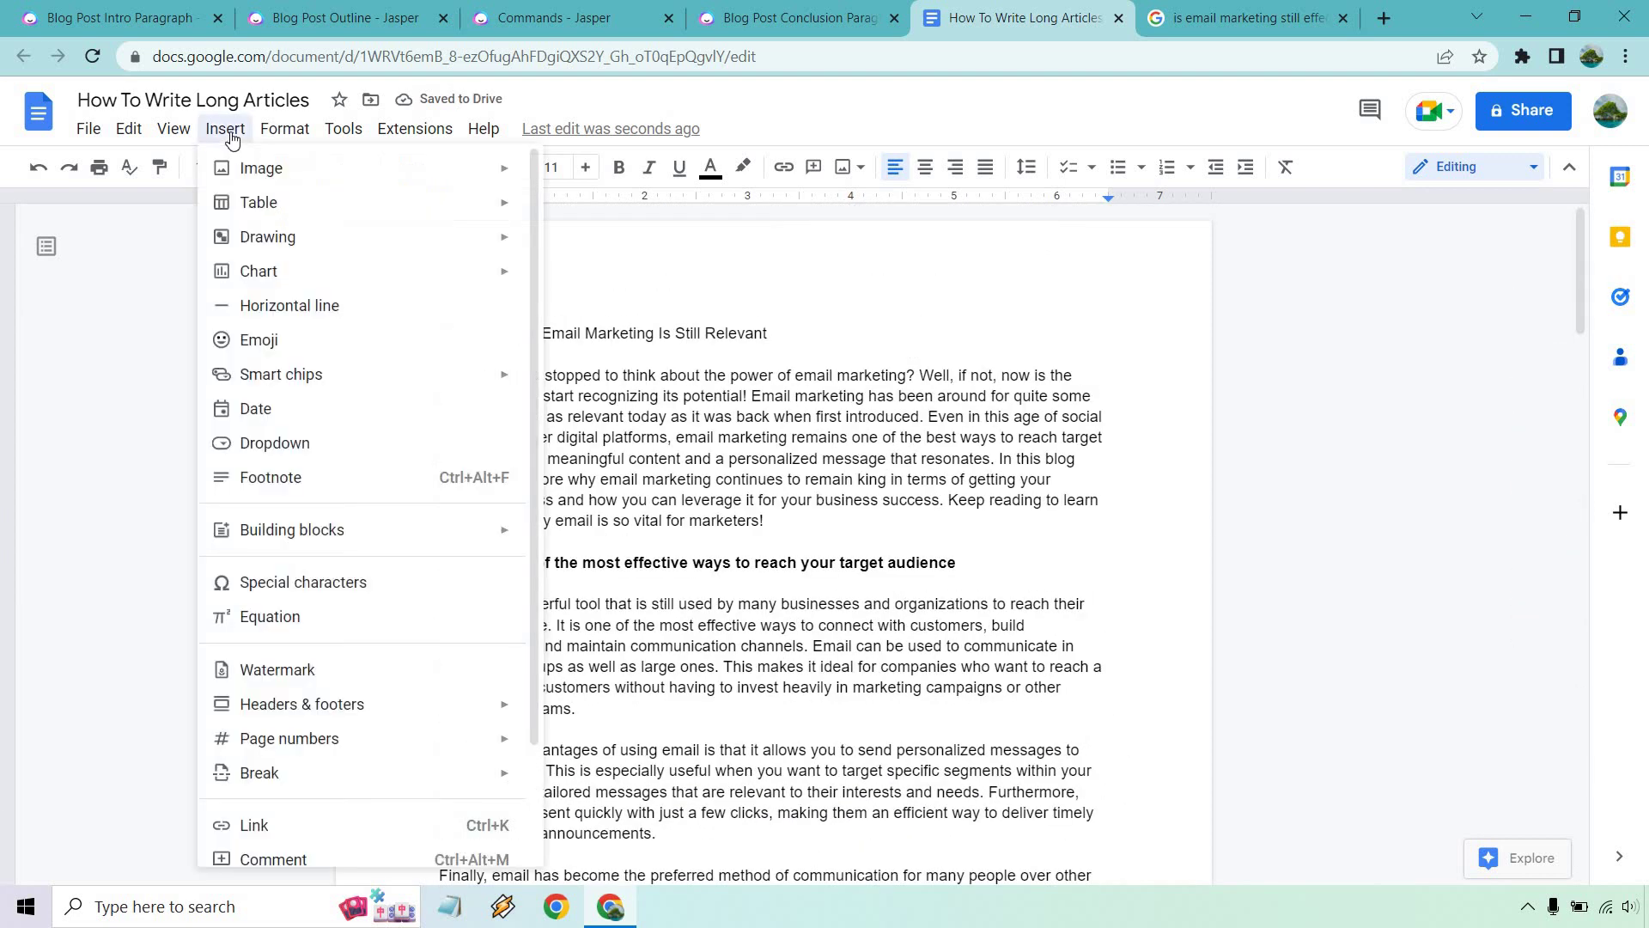
mouse_move(169, 130)
mouse_move(248, 135)
scroll(294, 229, down, 3)
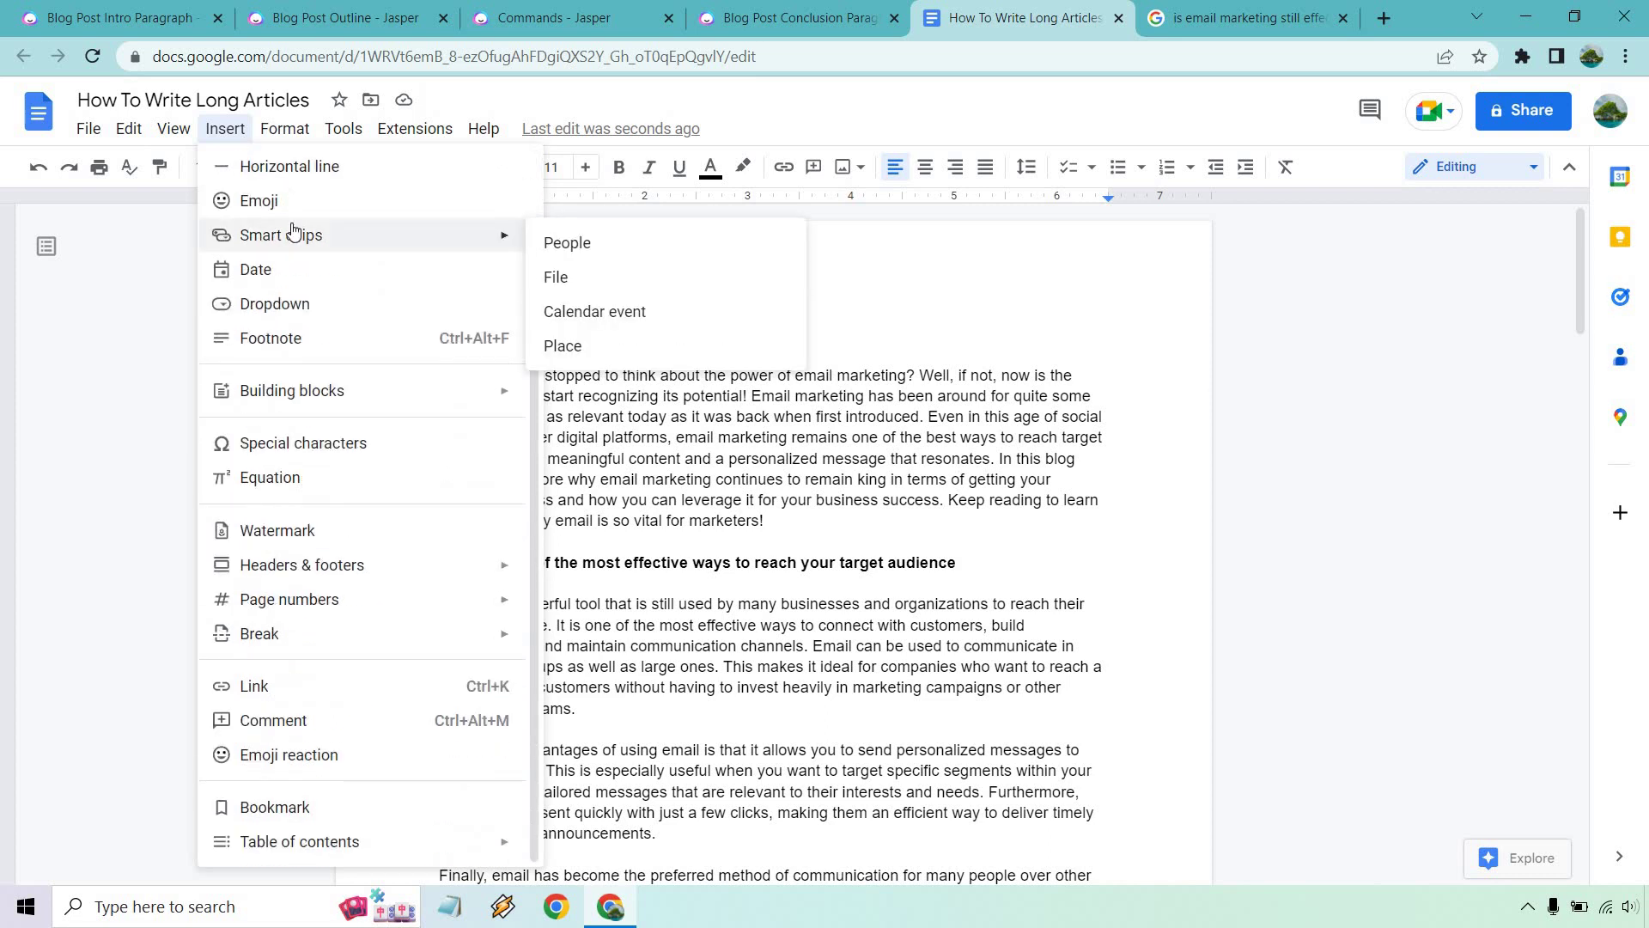
mouse_move(348, 136)
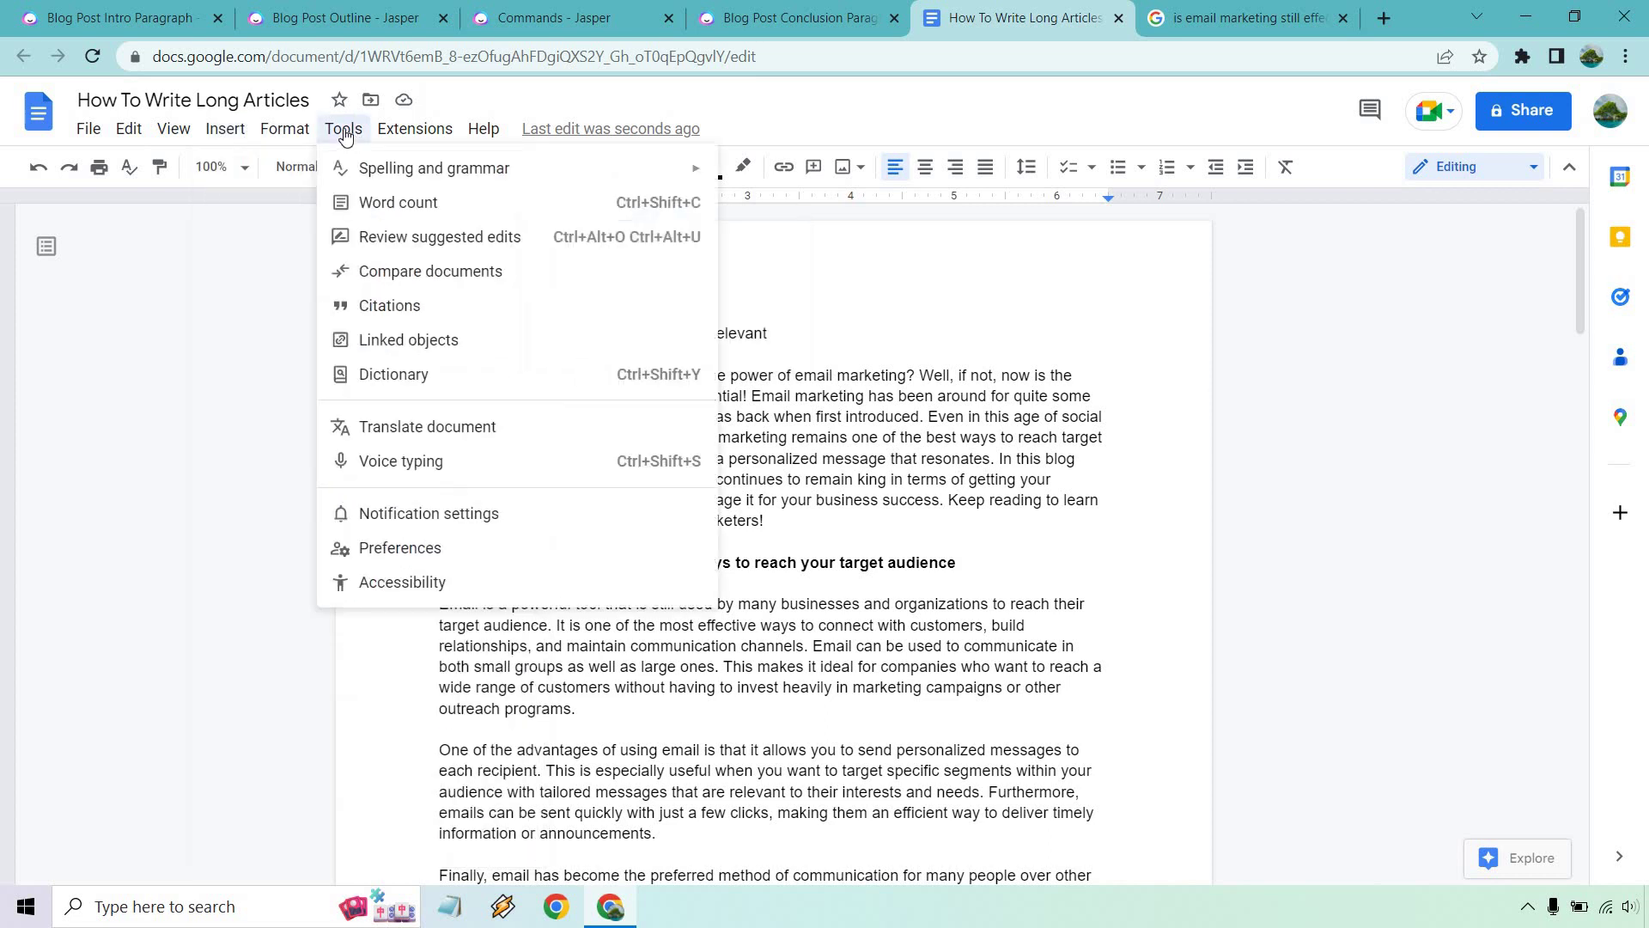
click(404, 205)
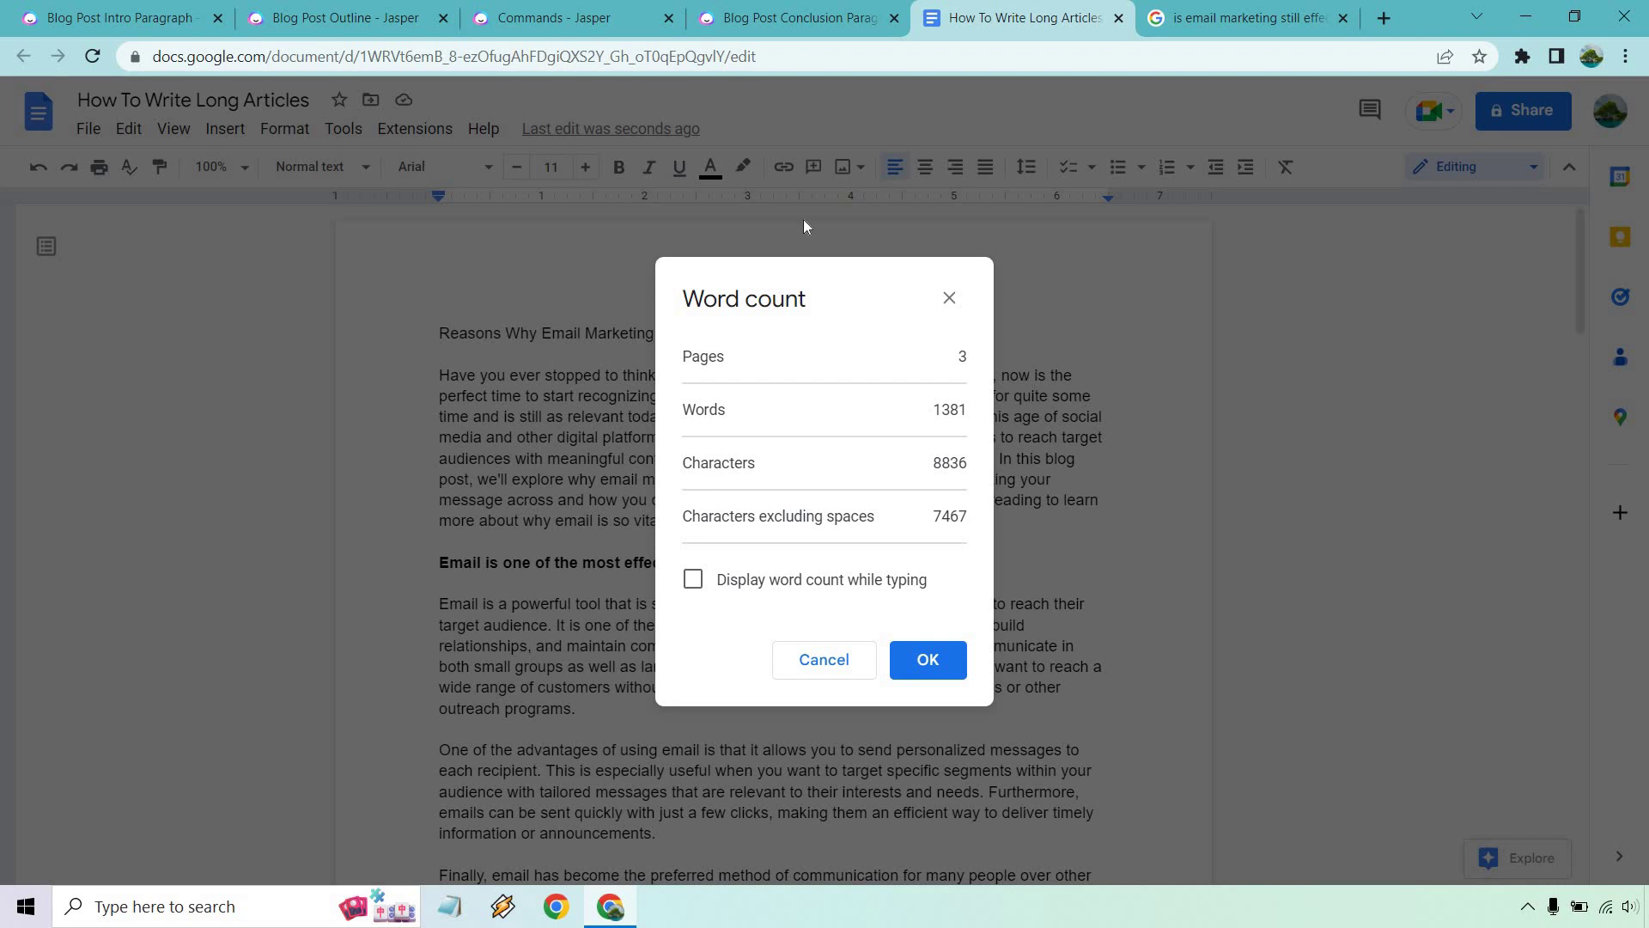
key(Escape)
Glance at the Jasper Commands results, then return to the article.
key(ctrl+3)
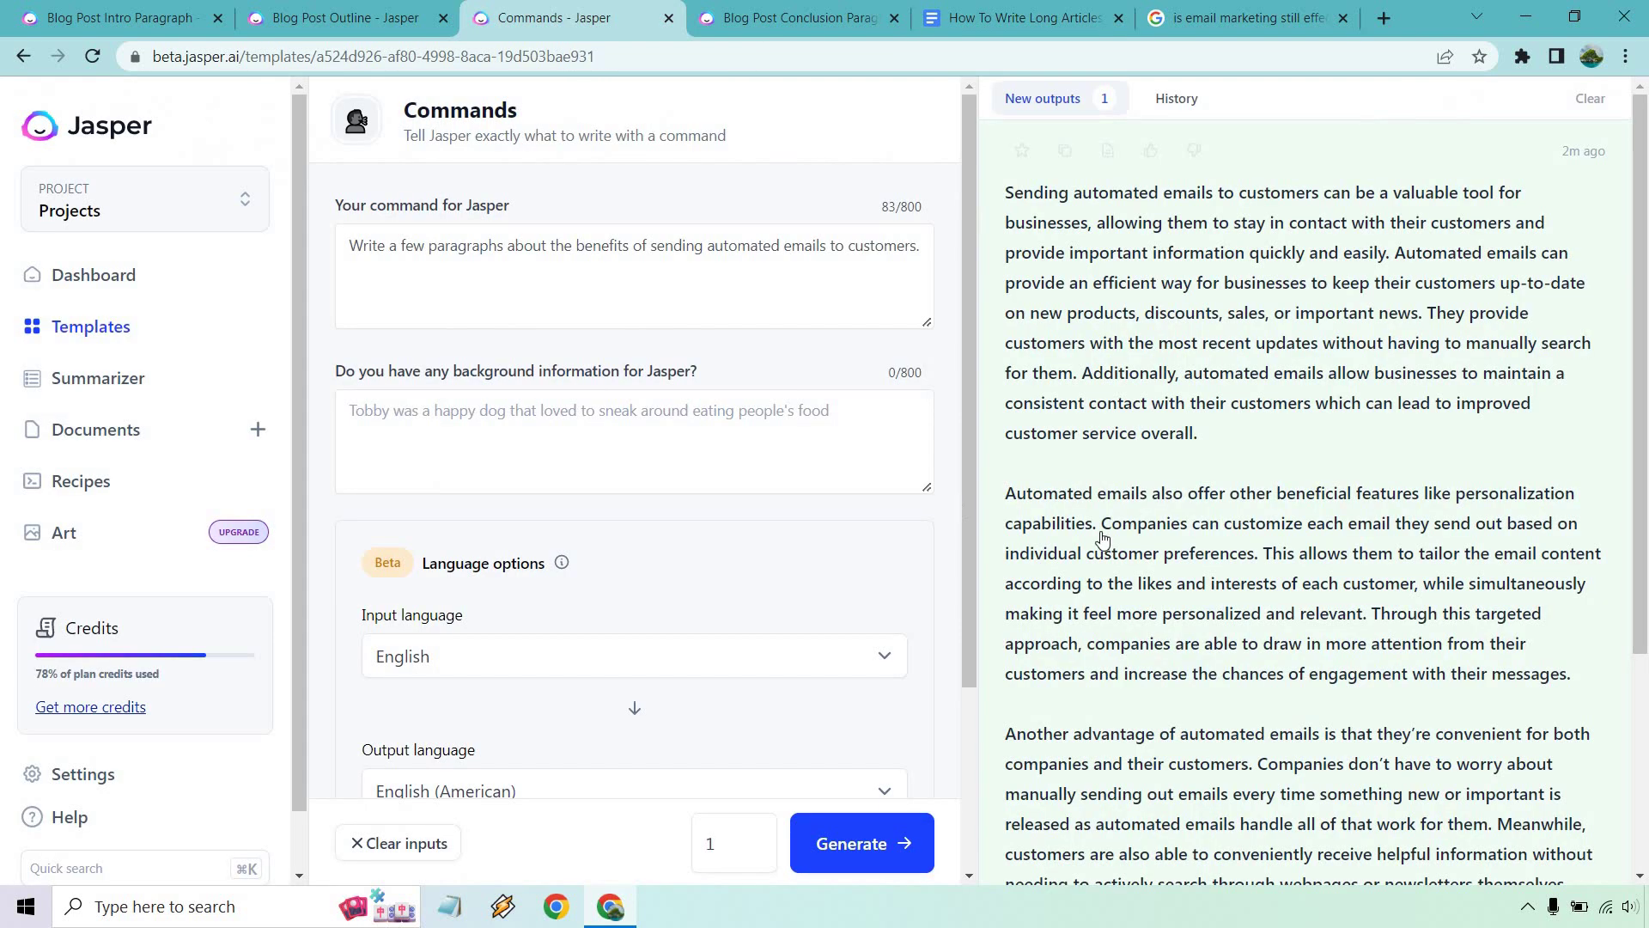
scroll(1344, 458, up, 2)
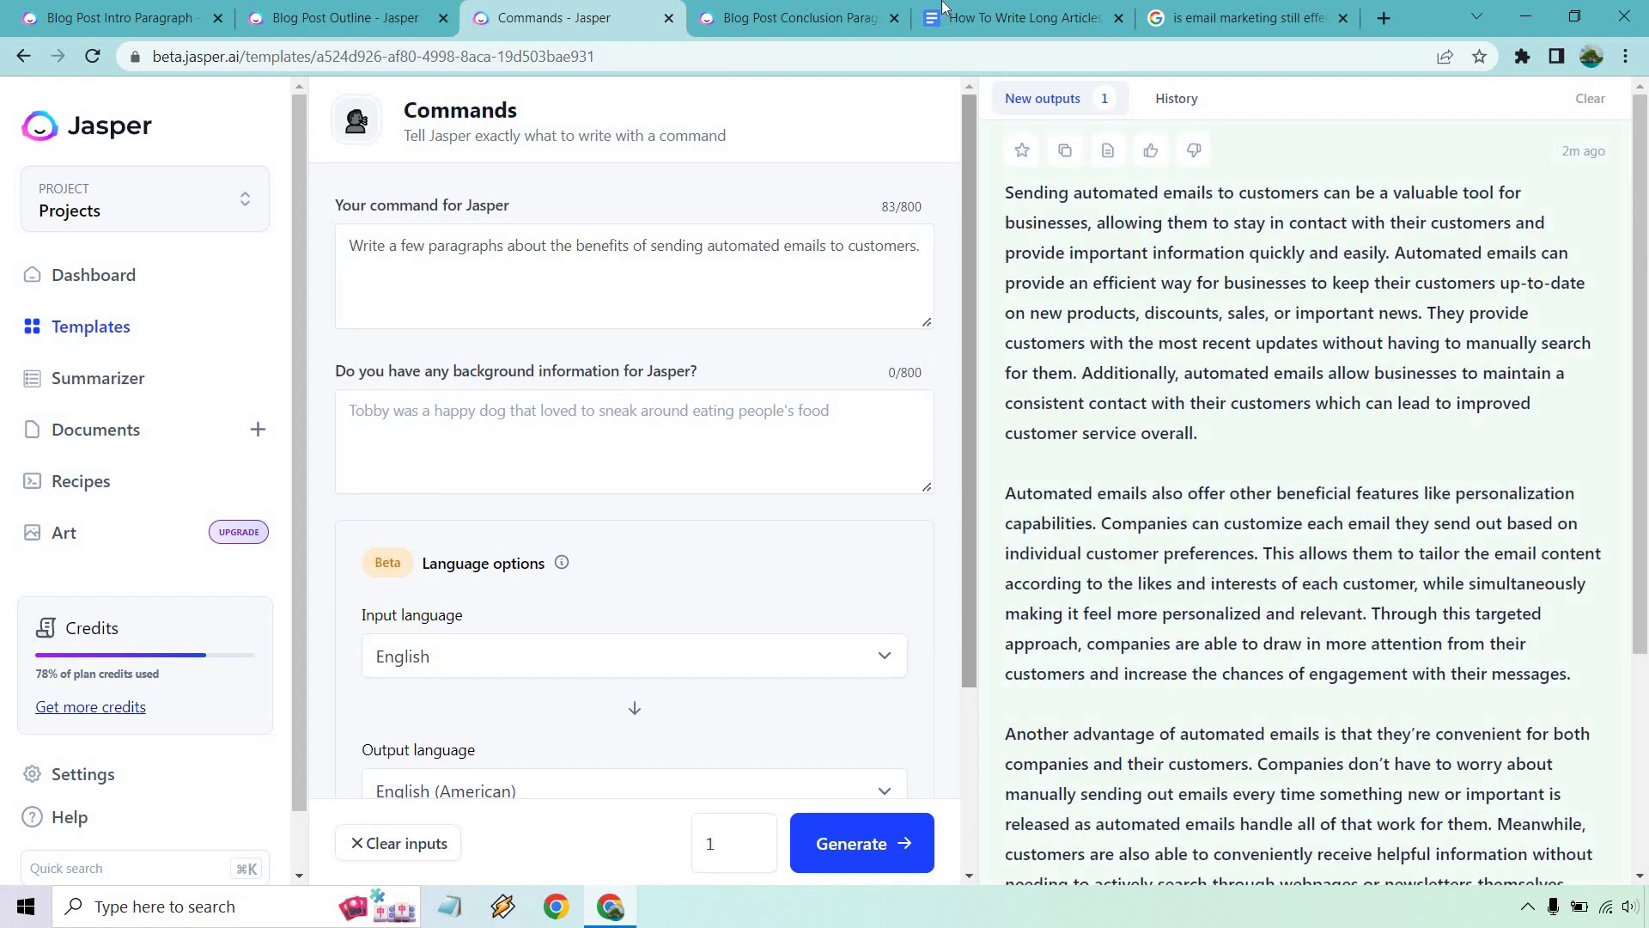
key(ctrl+5)
Select the title line 'Reasons Why Email Marketing Is Still Relevant' and apply bold.
click(1097, 580)
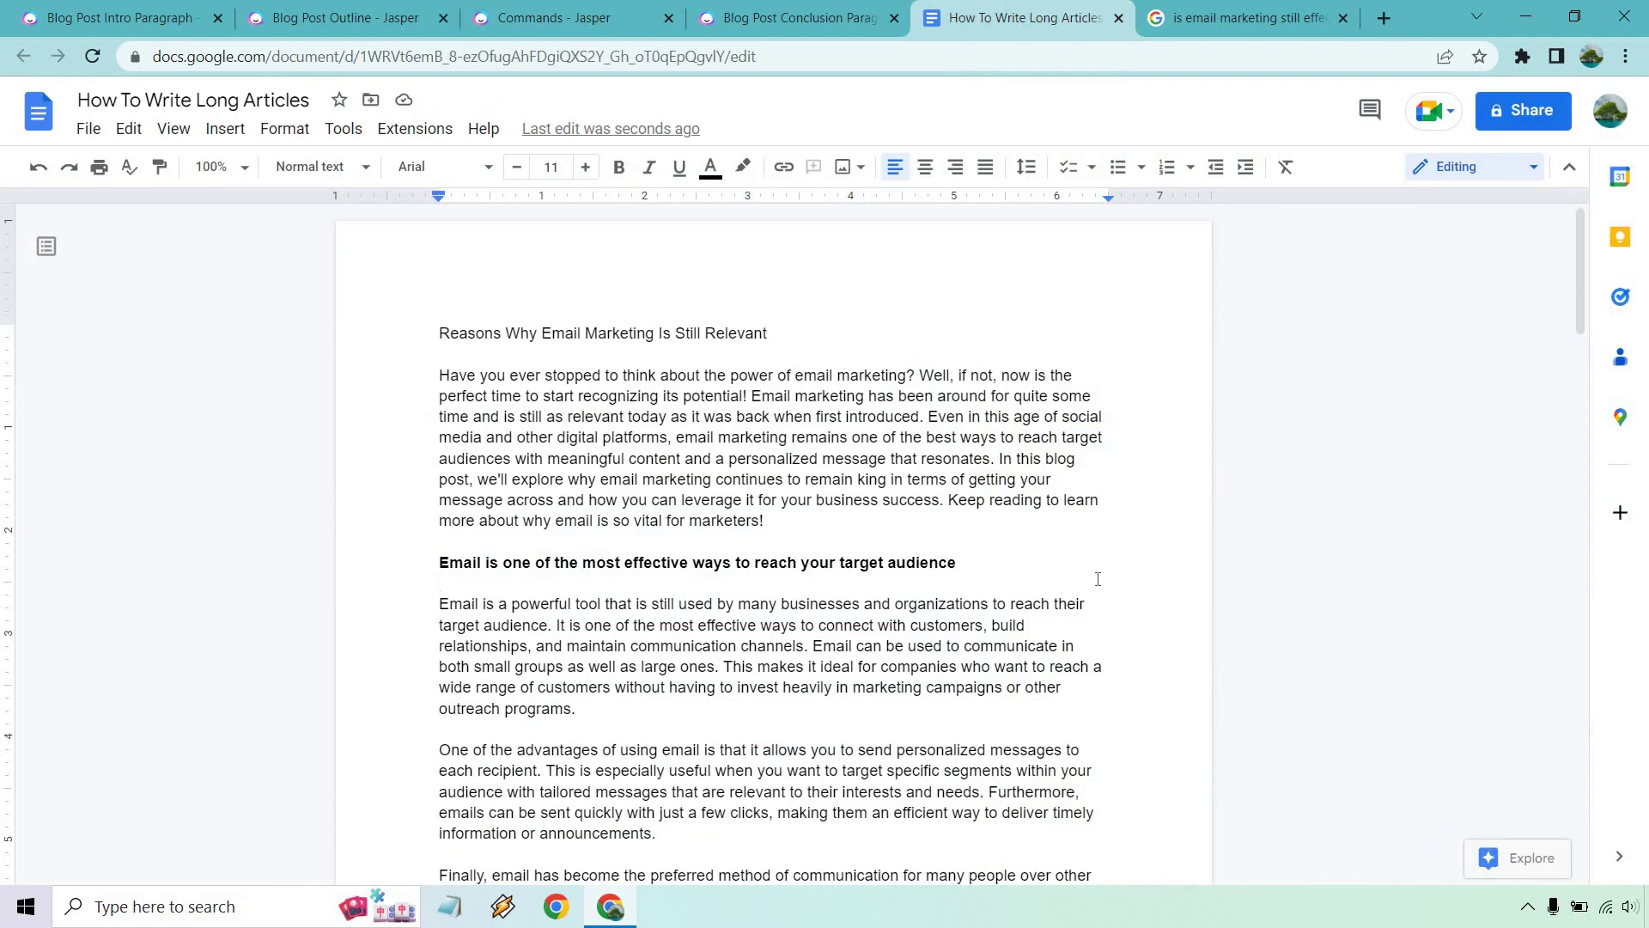
scroll(1098, 578, down, 2)
scroll(1098, 577, down, 1)
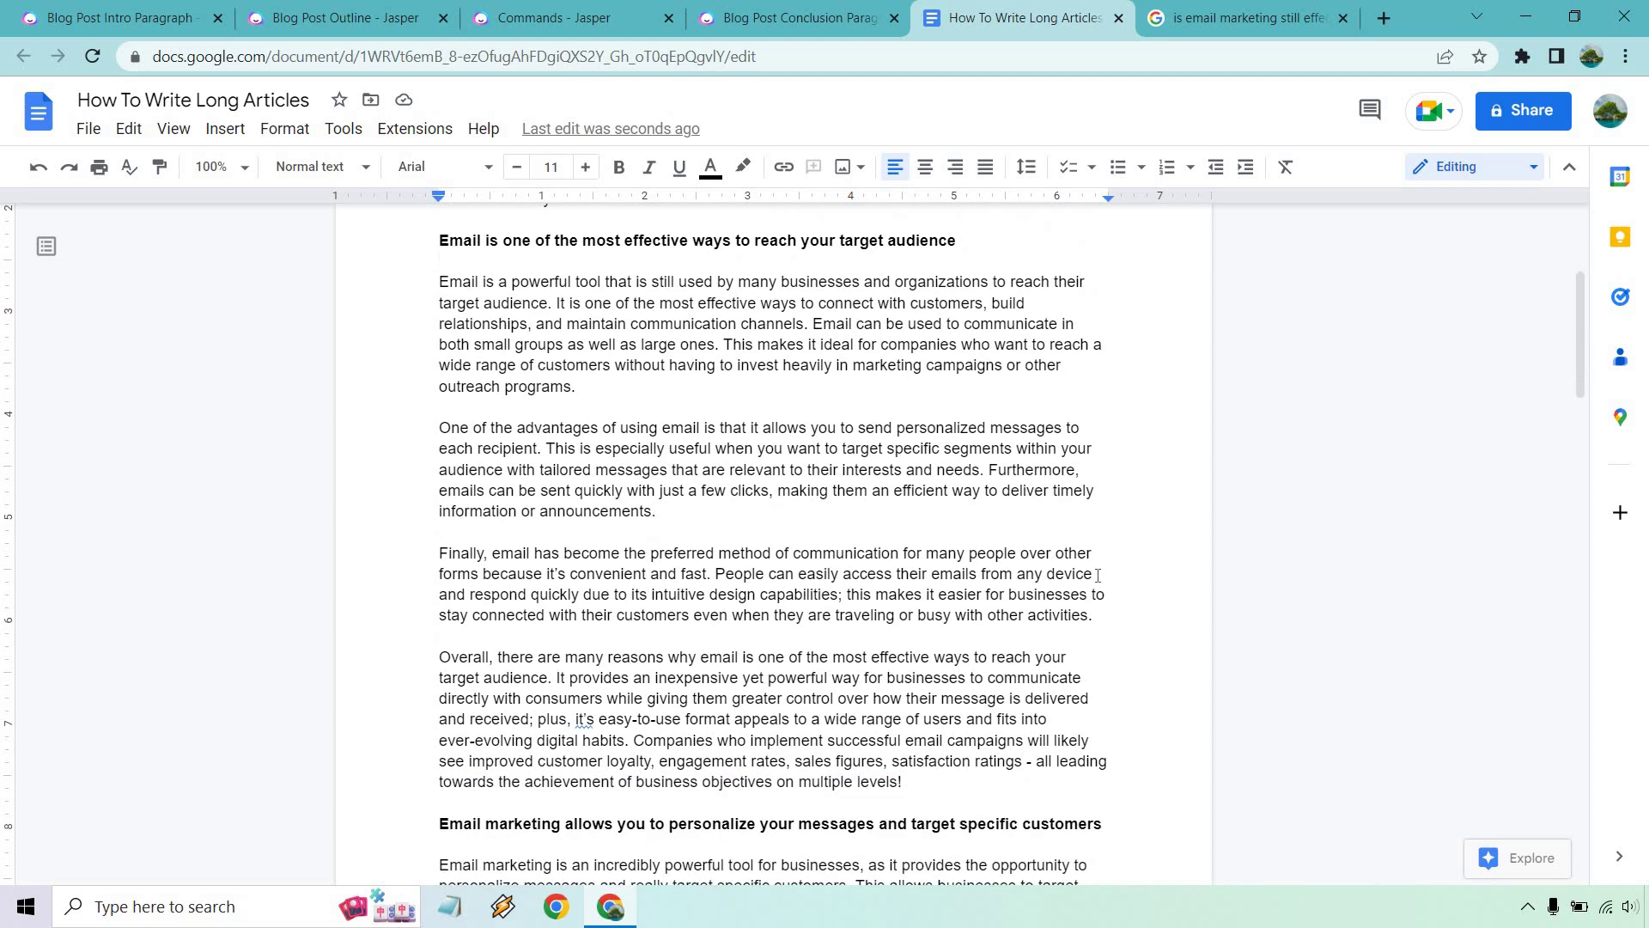
scroll(1097, 574, up, 3)
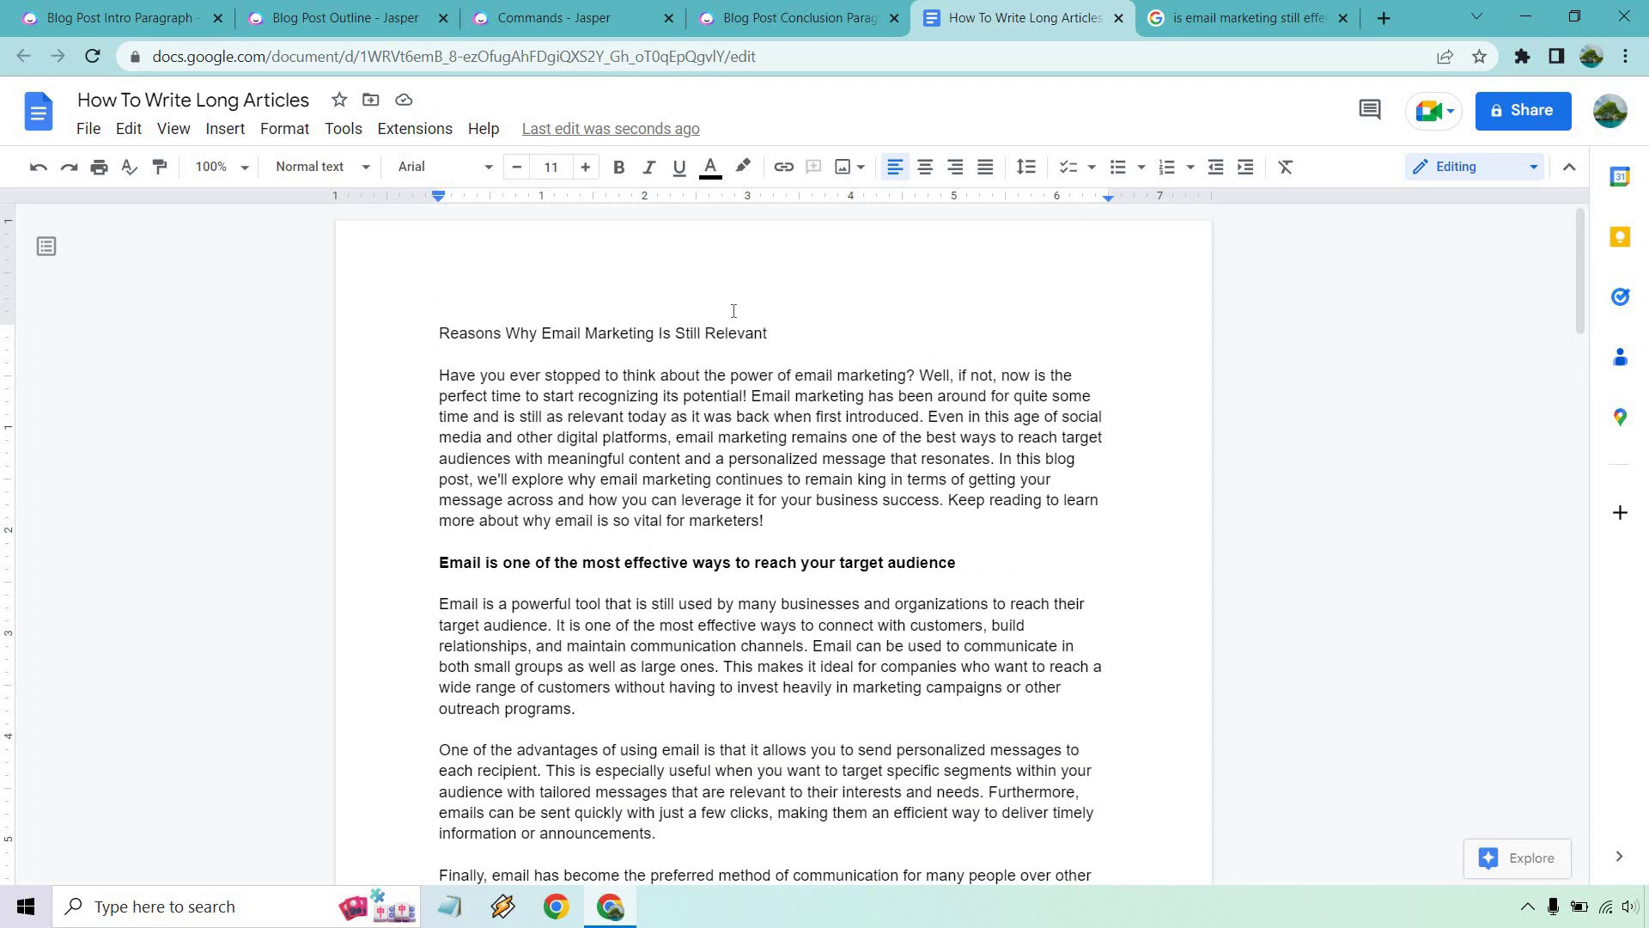
click(768, 334)
key(shift+Home)
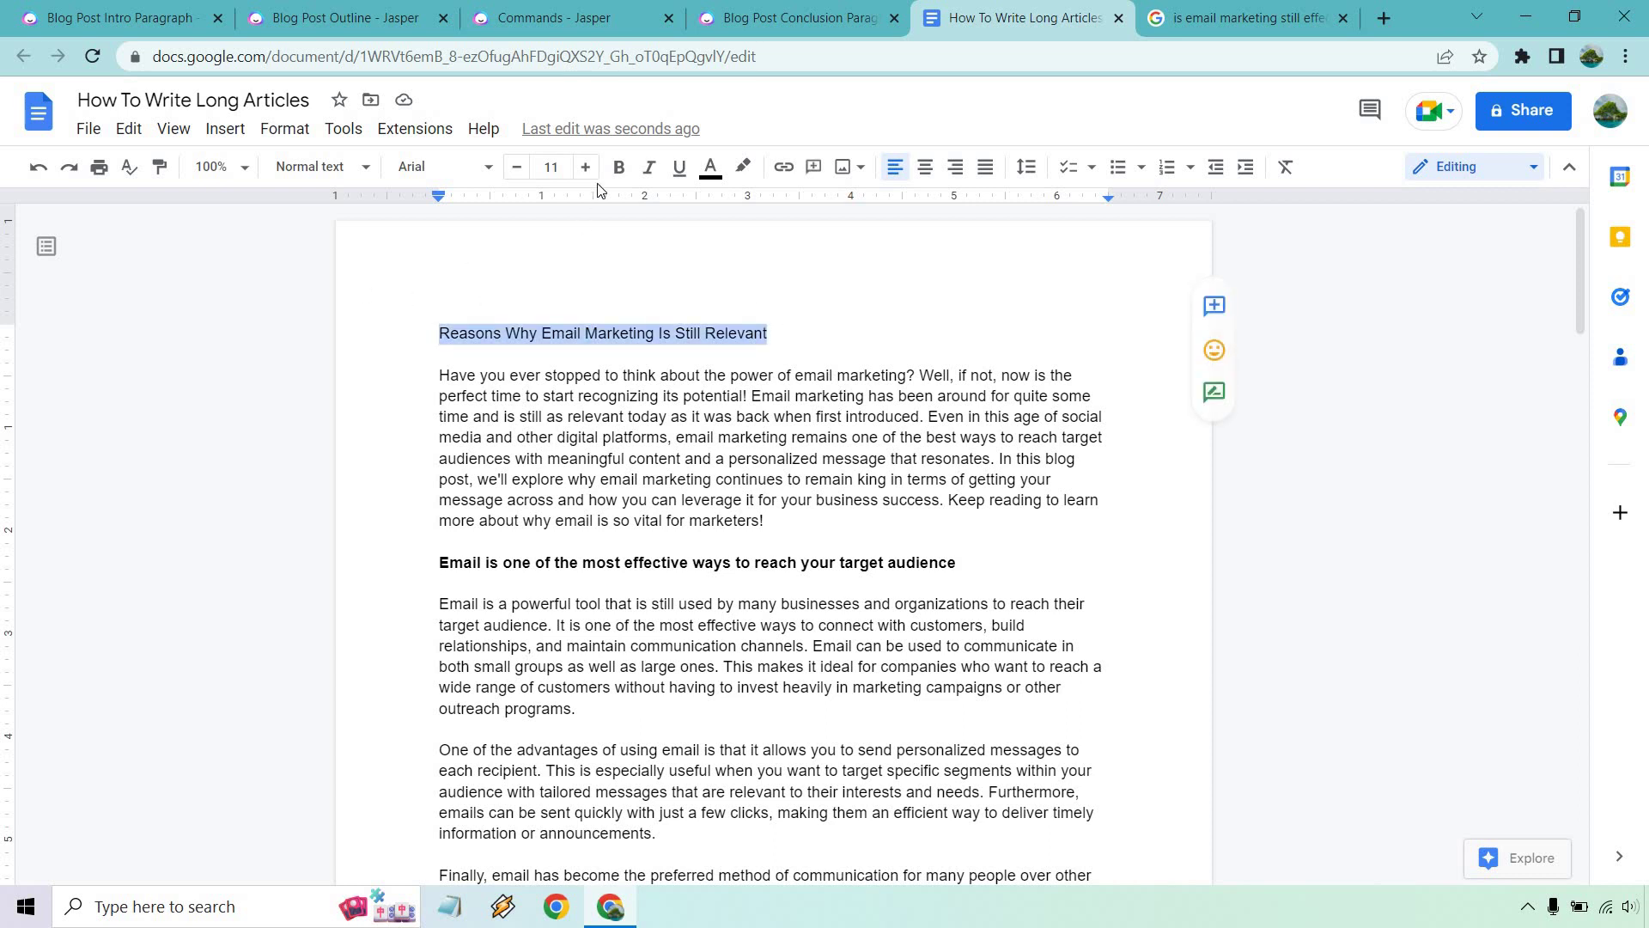
click(618, 166)
click(1014, 435)
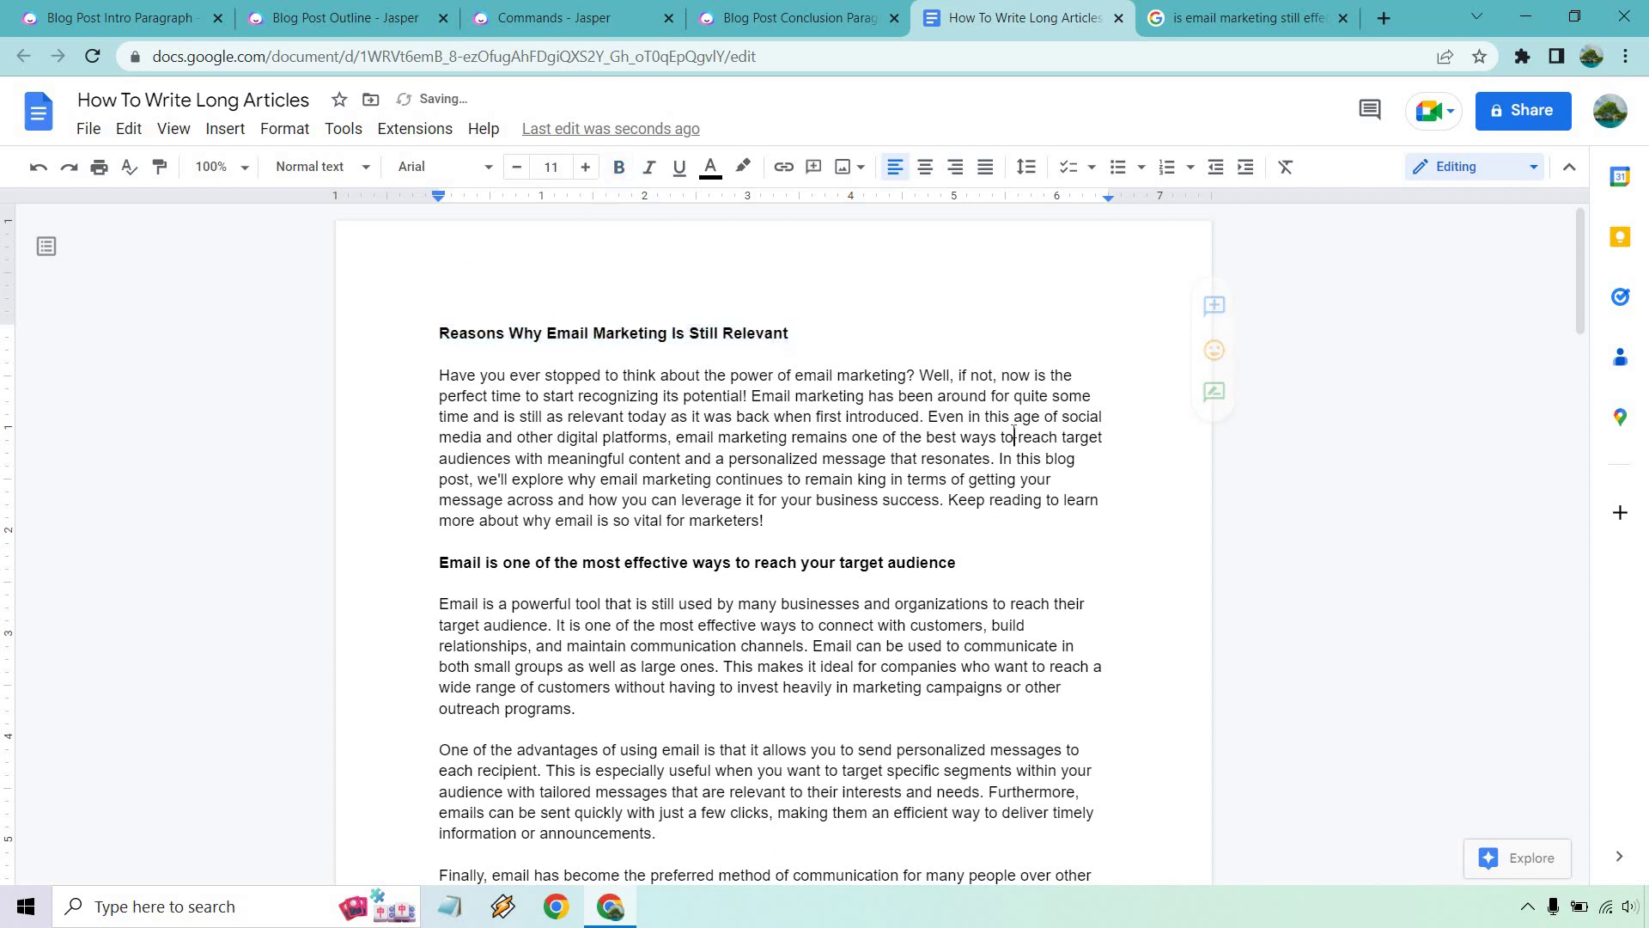